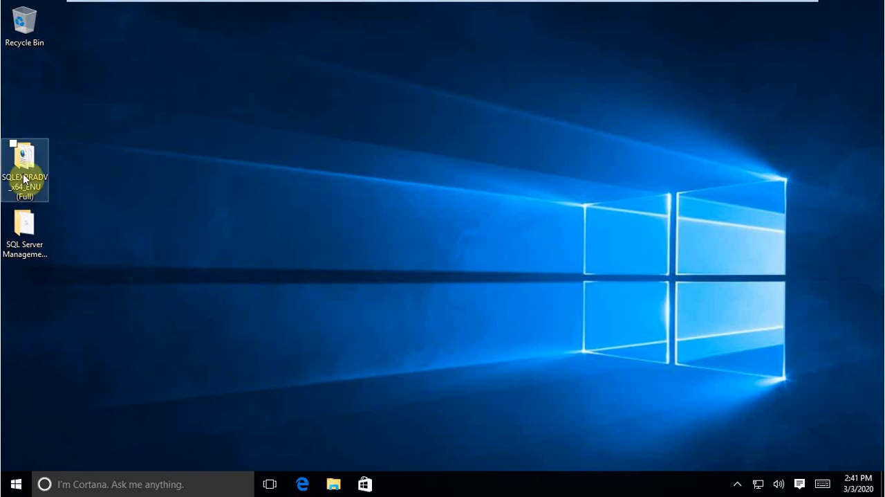
Step: Move the SQLEXPRADV_x64_ENU (Full) folder to an empty desktop spot diagonally below the Recycle Bin
left_click_drag(24, 166, 58, 124)
left_click(110, 153)
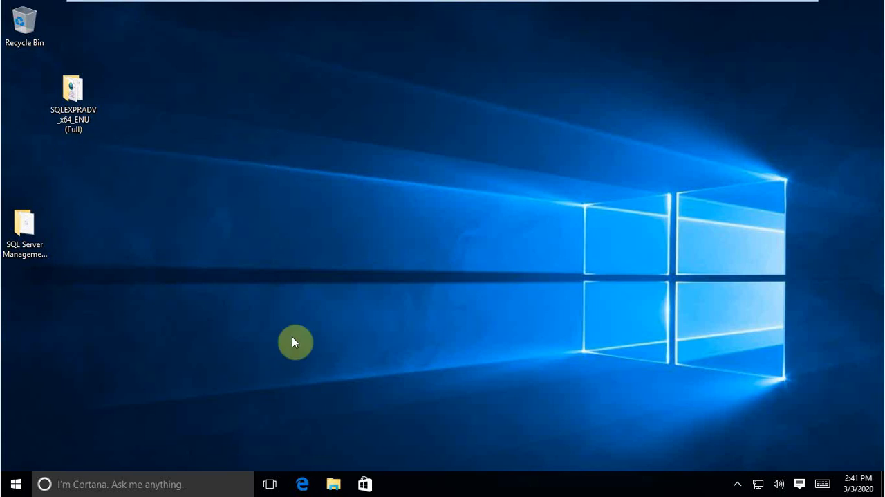
Step: Open the properties of This PC from File Explorer to examine the Windows edition and system type
left_click(11, 485)
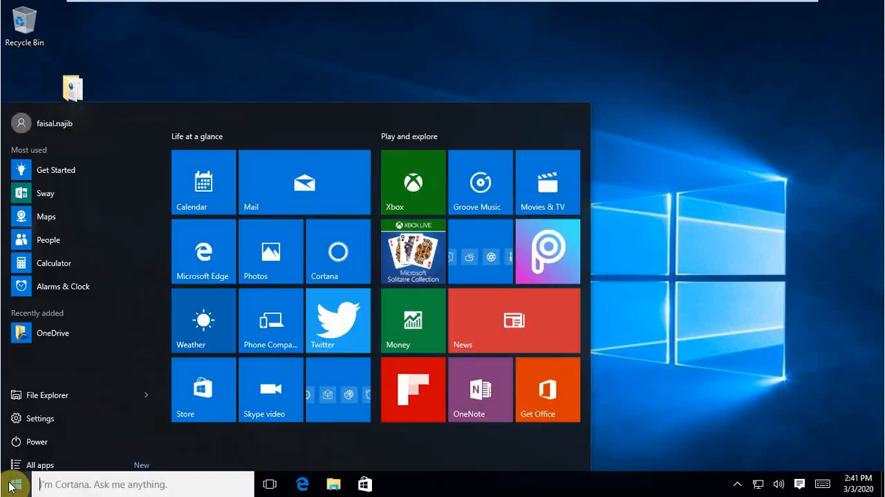
left_click(764, 326)
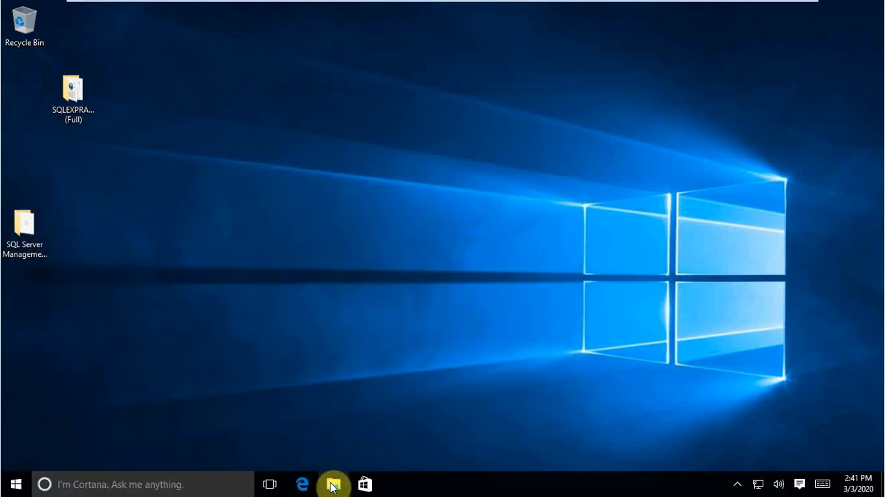
right_click(332, 484)
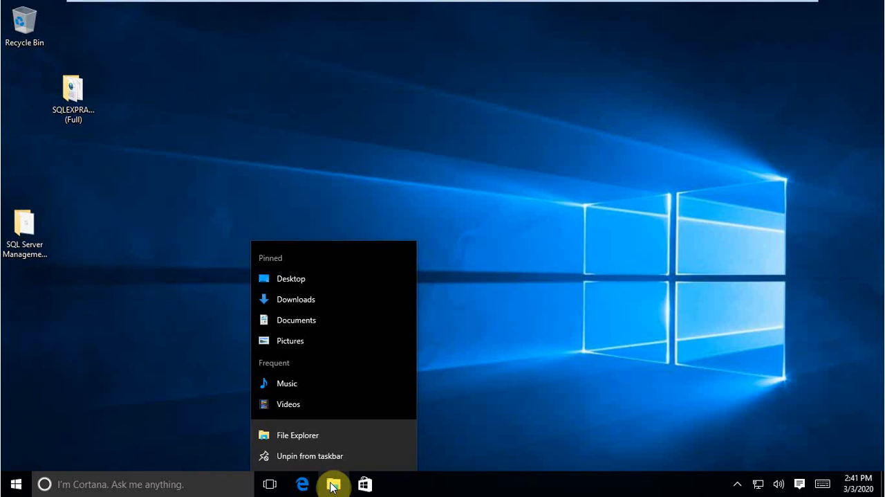
left_click(332, 484)
left_click(332, 483)
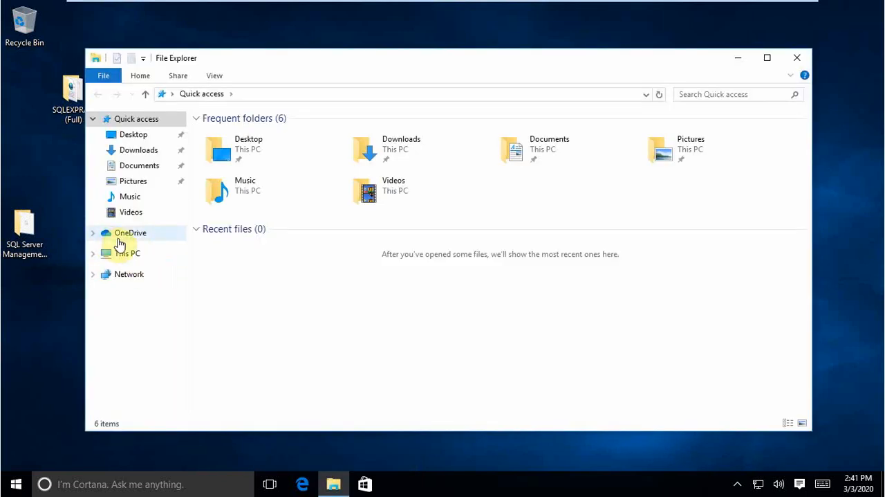
right_click(125, 259)
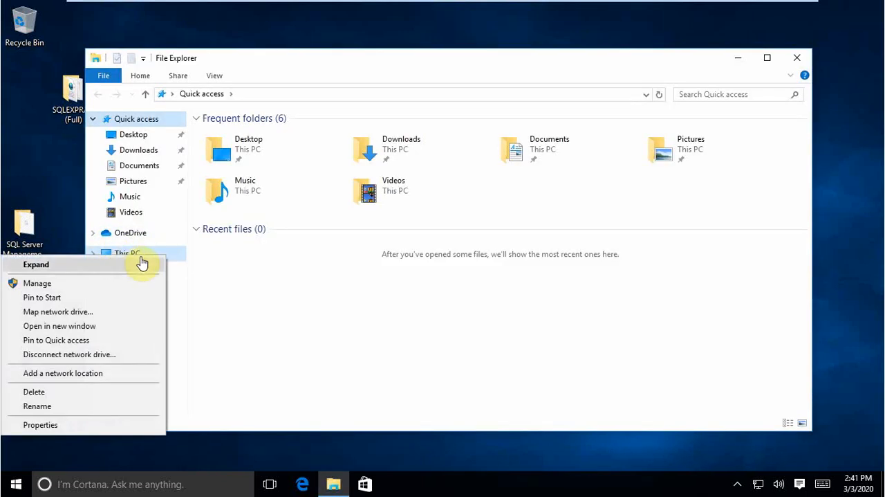
left_click(97, 426)
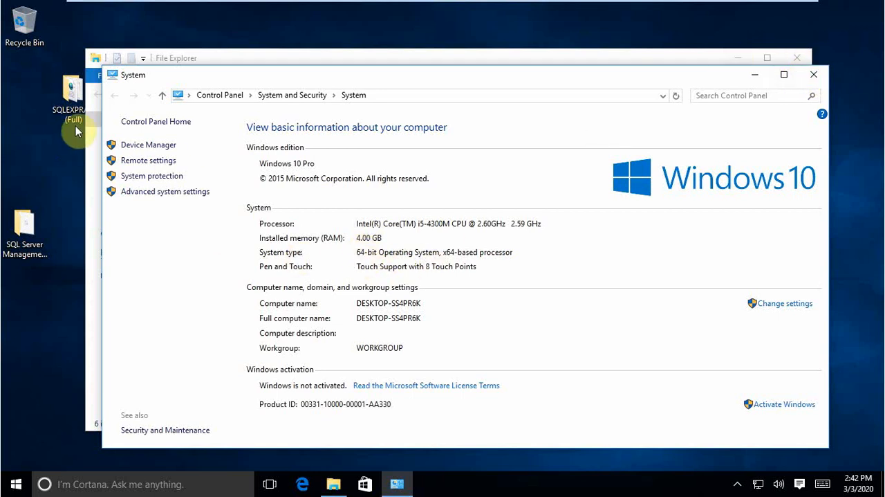
Step: Minimize the System and File Explorer windows to return to the desktop
left_click(72, 101)
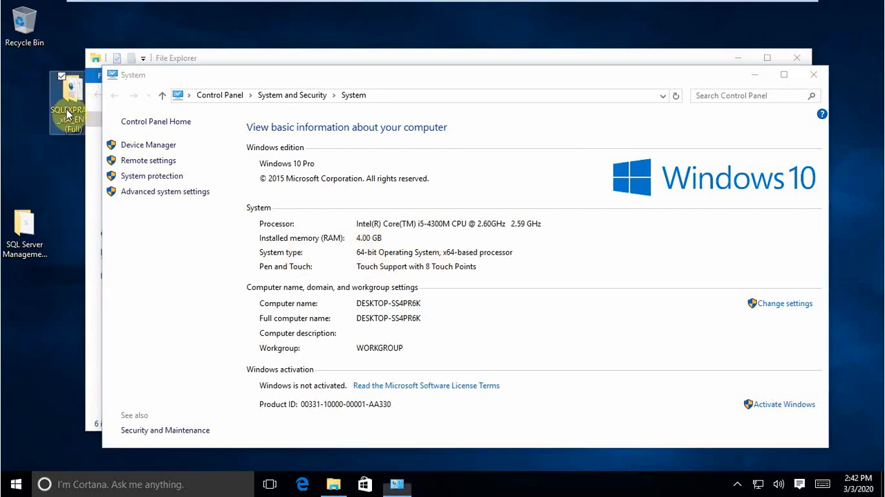
left_click(748, 75)
left_click(738, 58)
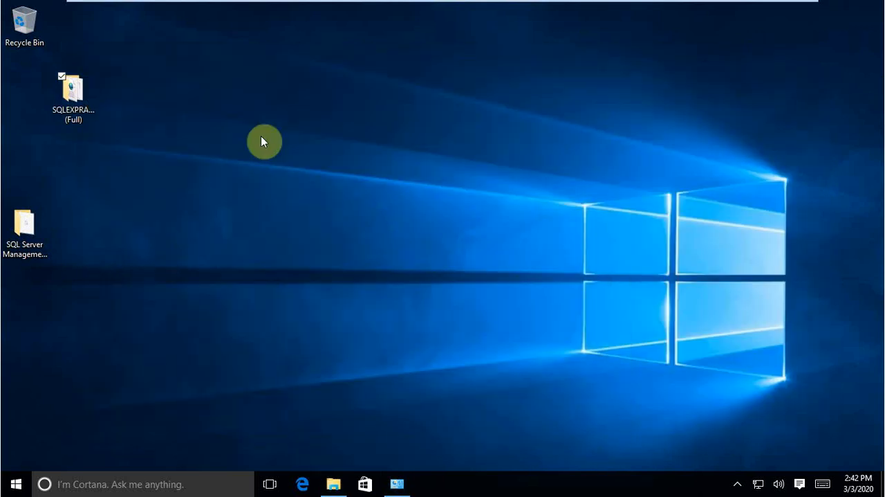
Step: Move the SQL Server Management Studio 2017 folder directly below the SQLEXPRADV_x64_ENU (Full) folder on the desktop
left_click(54, 111)
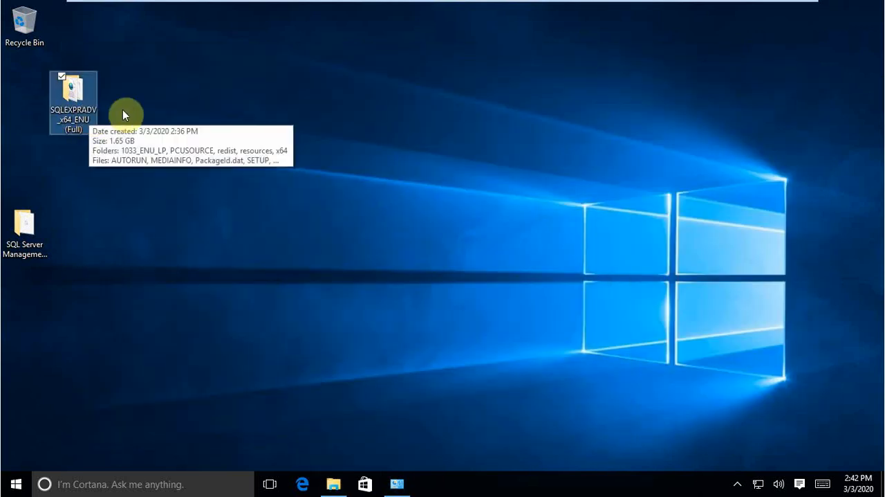
left_click(209, 89)
left_click_drag(29, 237, 84, 176)
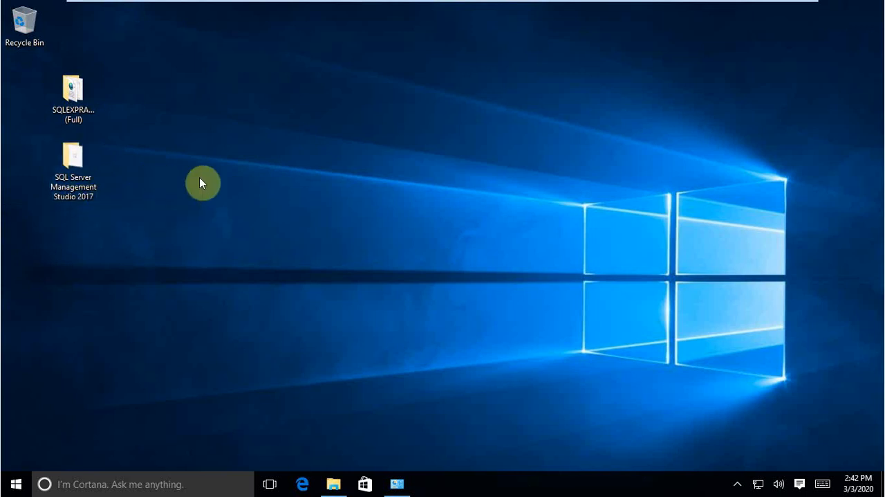
left_click(81, 196)
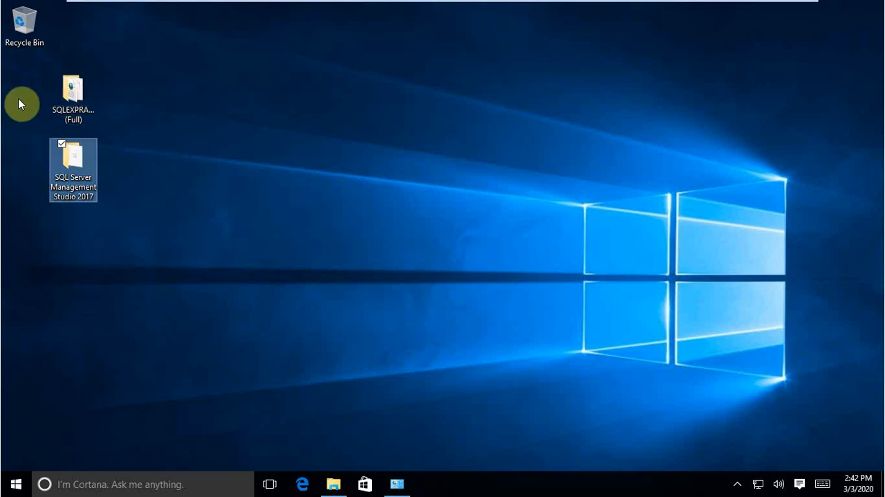
left_click_drag(39, 70, 122, 130)
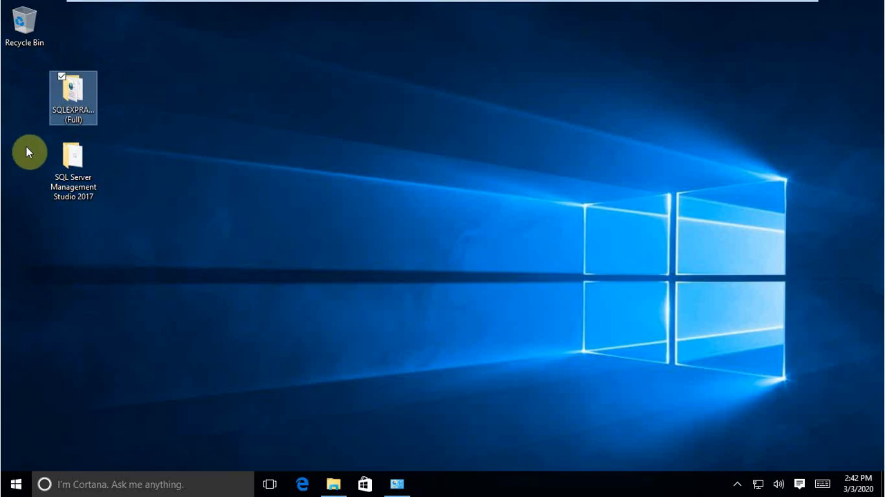
left_click_drag(16, 143, 149, 229)
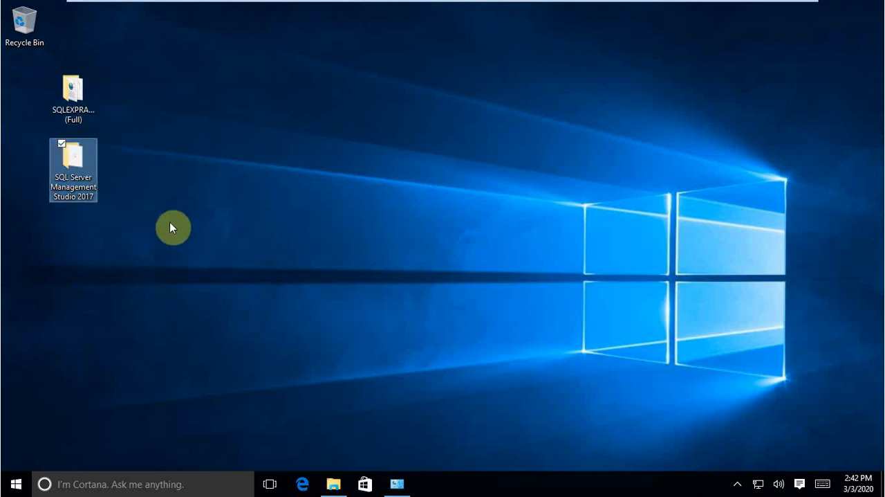
left_click(172, 228)
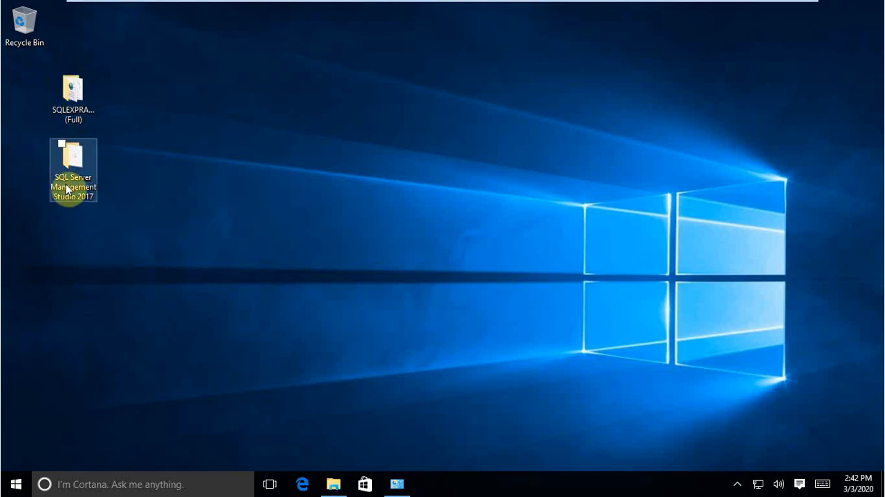
left_click_drag(83, 152, 120, 216)
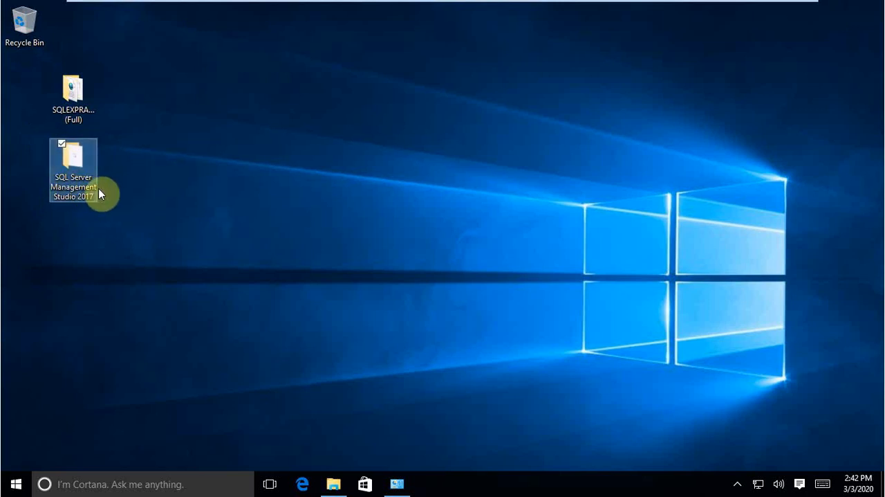
left_click(148, 155)
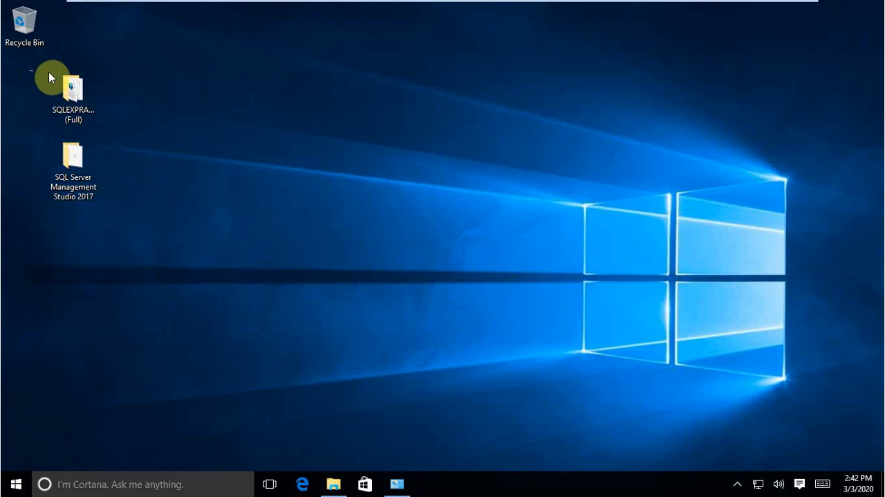
left_click_drag(48, 77, 142, 128)
left_click(90, 121)
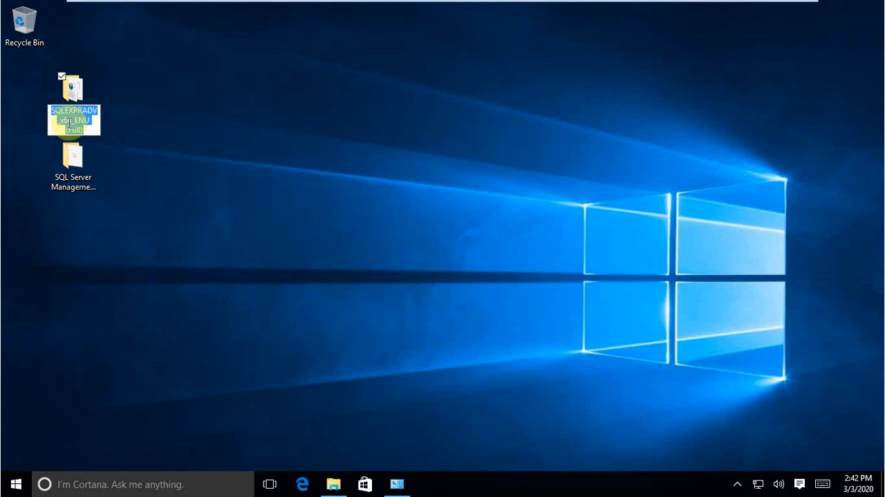
key("Return")
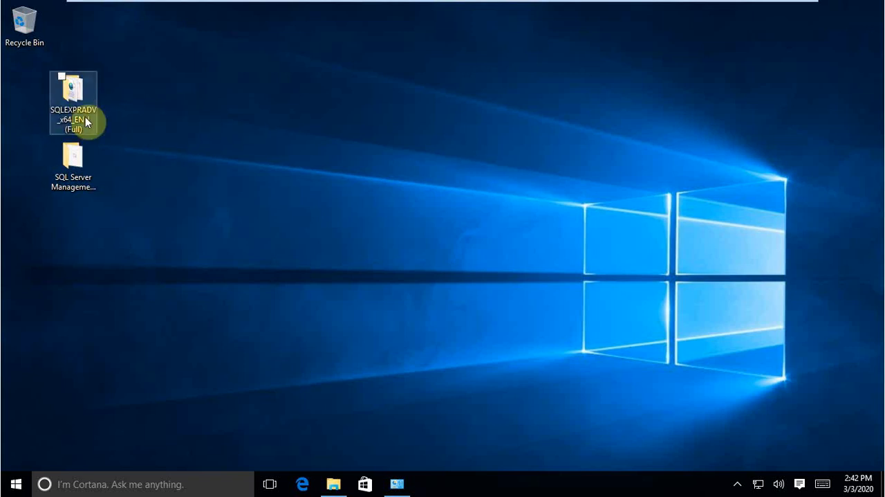
left_click(116, 116)
Step: Run SETUP from the SQLEXPRADV_x64_ENU (Full) folder with permission to change the PC, and minimize the folder window
double_click(81, 109)
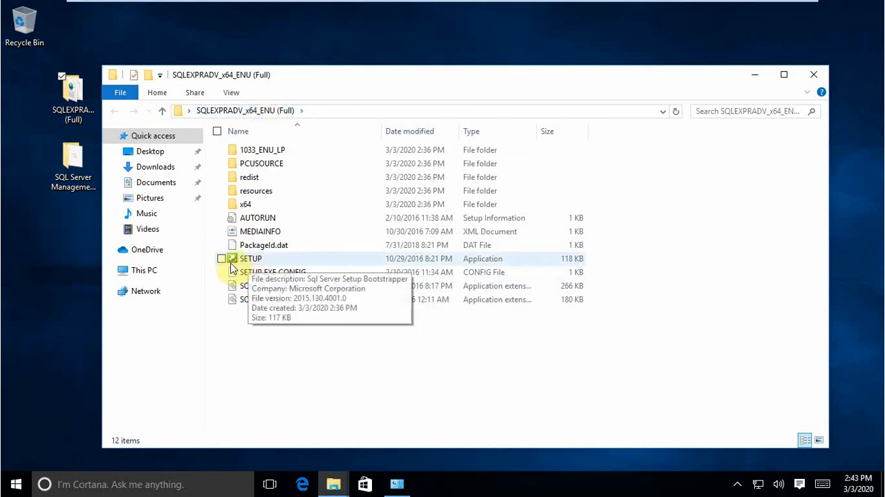
double_click(245, 260)
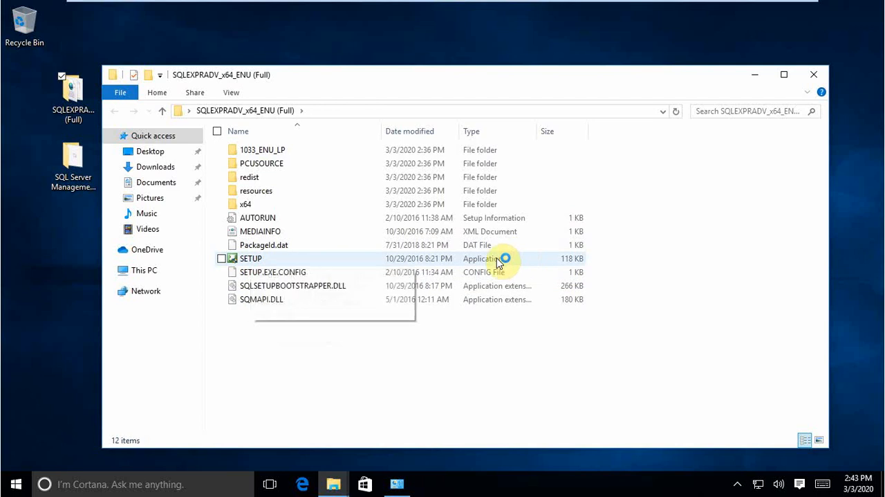
left_click(256, 260)
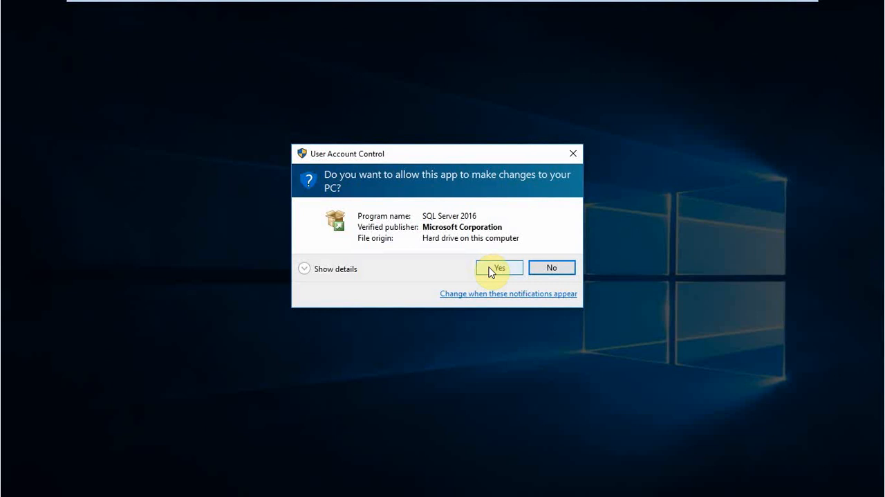
left_click(491, 269)
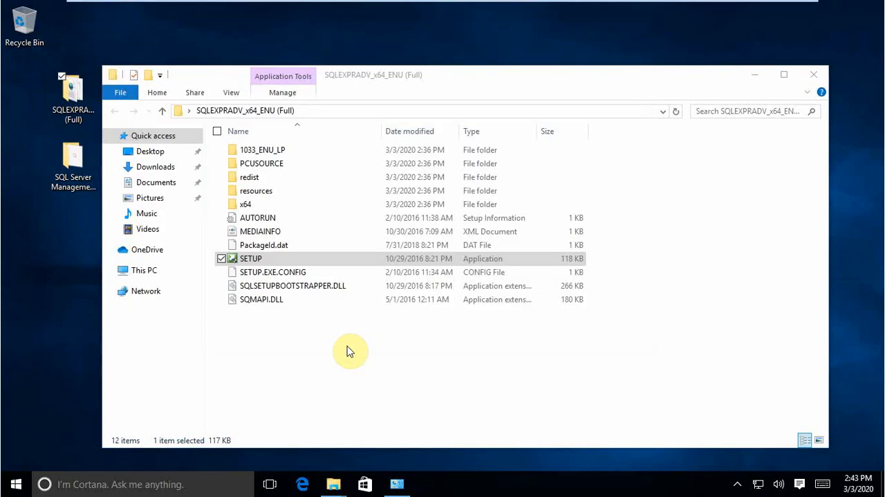
left_click(753, 74)
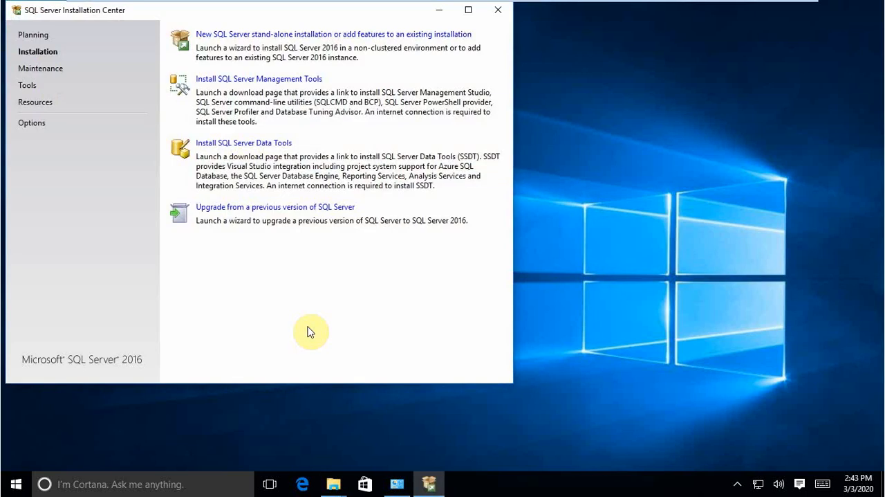
Step: Start a new SQL Server stand-alone installation from the Installation Center and accept the license terms
left_click_drag(309, 14, 493, 61)
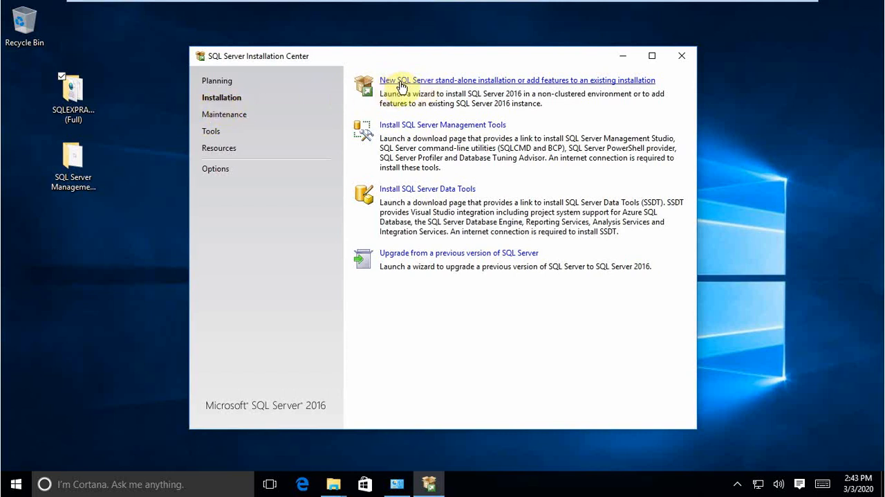
left_click(499, 82)
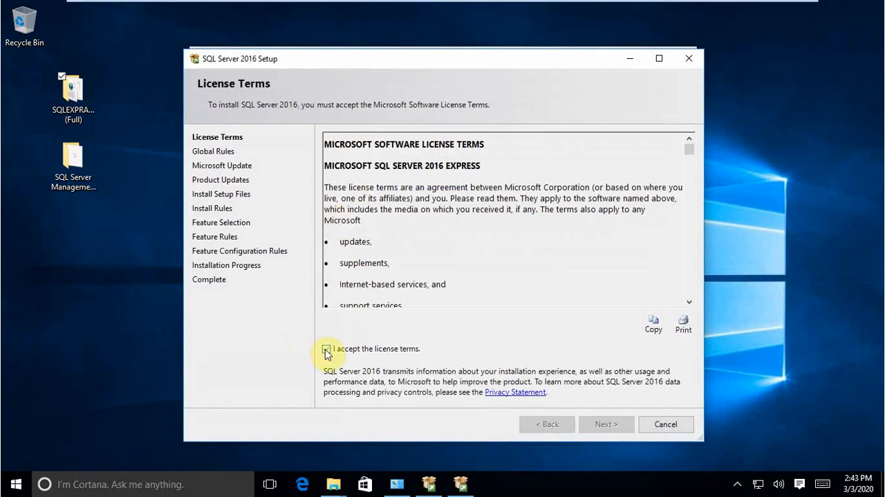
left_click(327, 350)
left_click(601, 435)
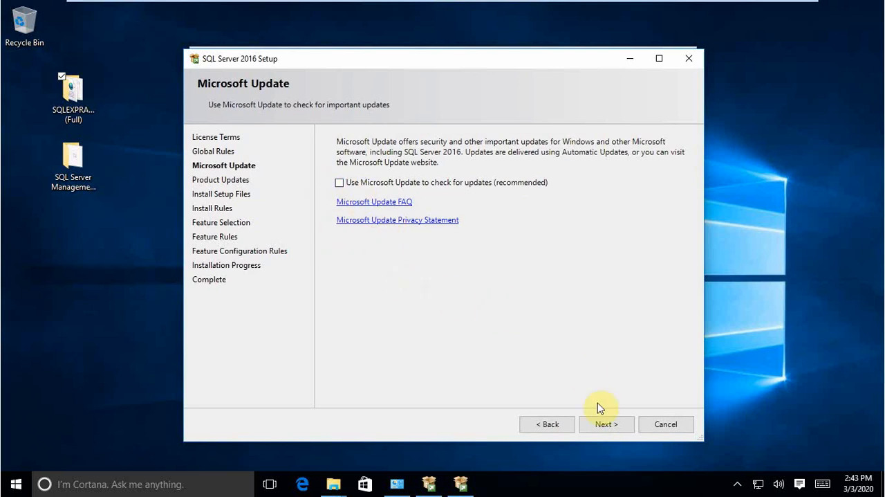
Step: Leave Microsoft Update checking off and continue past the install rules to the feature selection
left_click(611, 423)
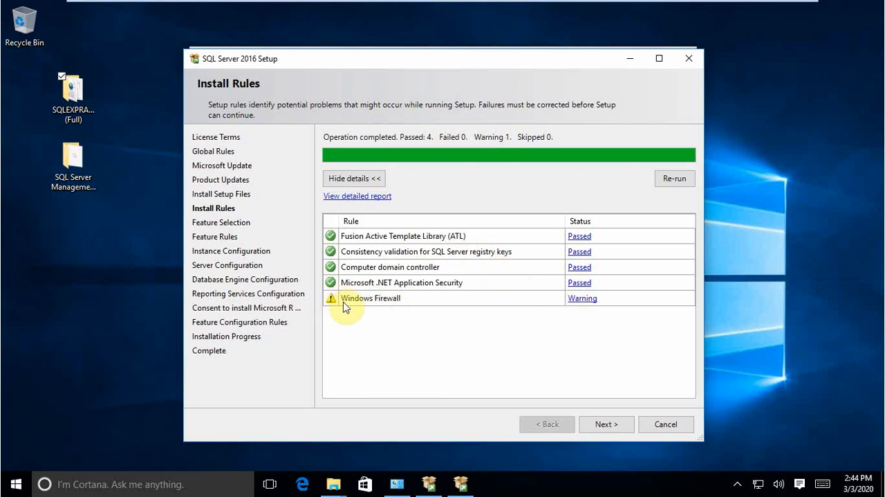
left_click(607, 423)
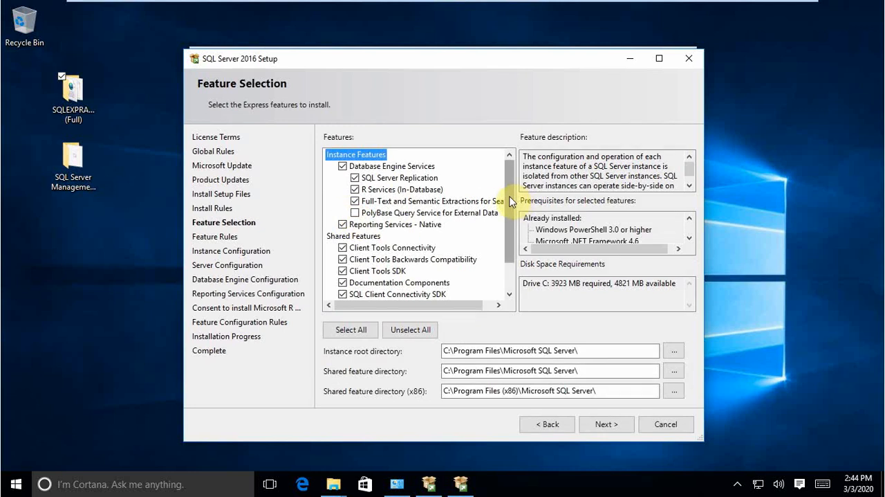
Step: Review and keep the preselected features and directories, and accept the named instance SQLExpress with instance ID SQLEXPRESS
scroll(501, 257, "down", 1)
scroll(508, 193, "up", 1)
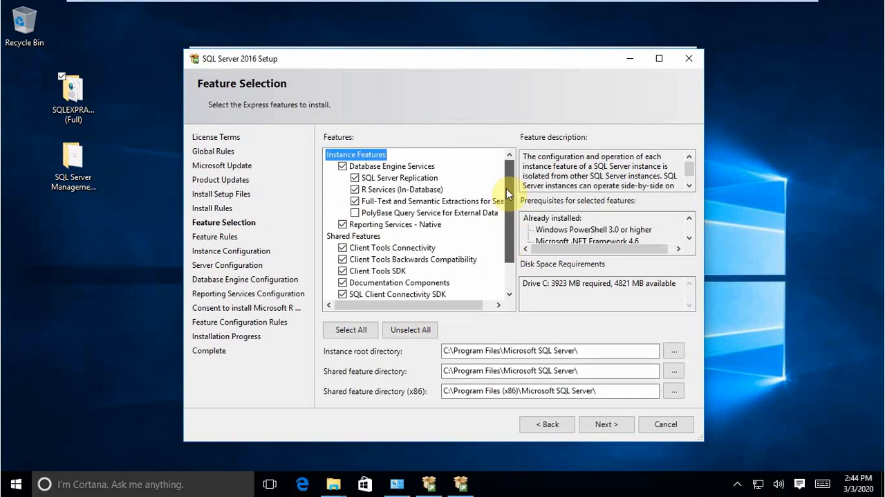
scroll(509, 194, "down", 1)
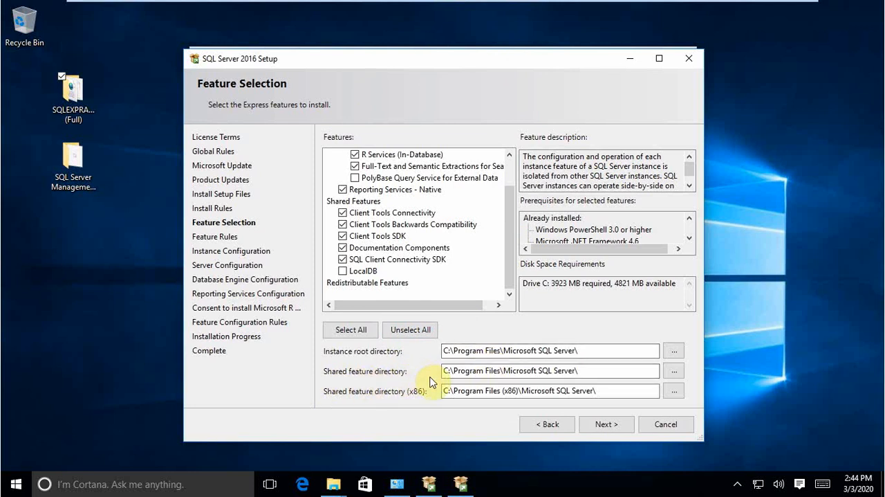
left_click(608, 426)
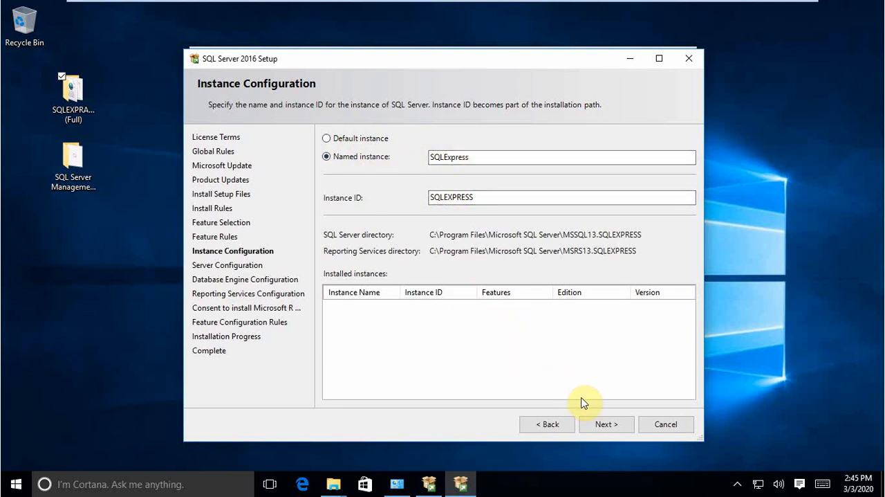
left_click(599, 426)
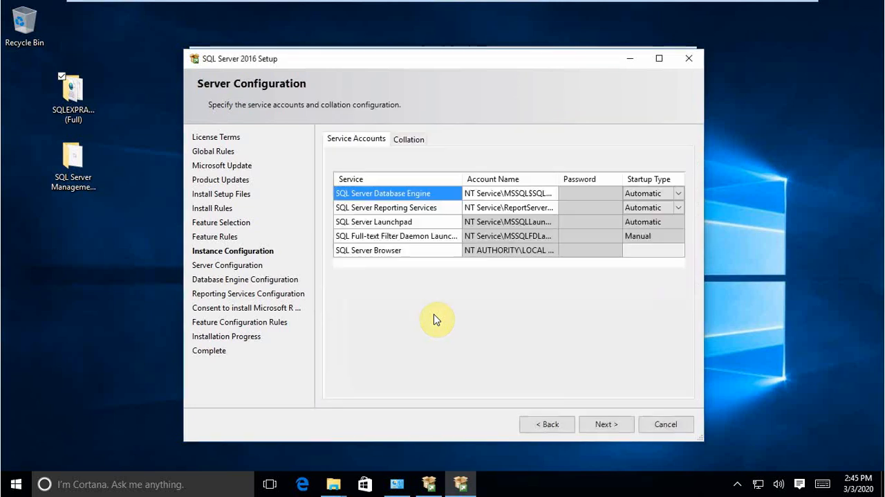
mouse_move(527, 5)
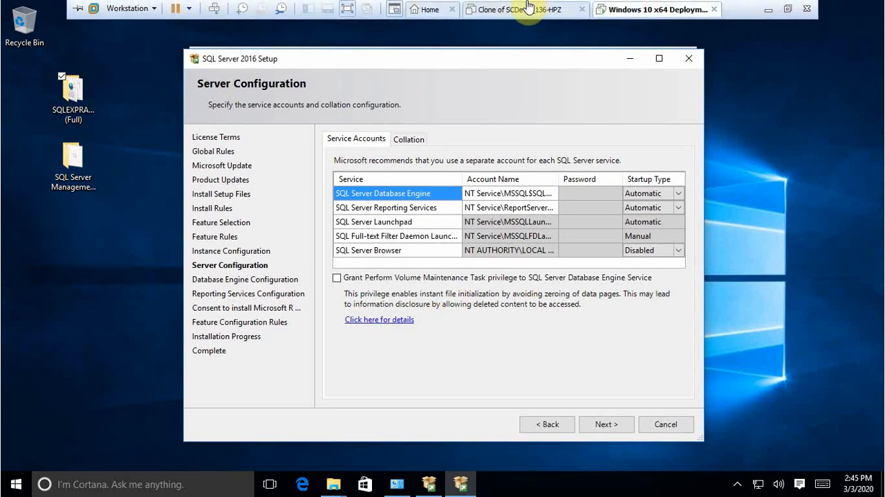
left_click(765, 13)
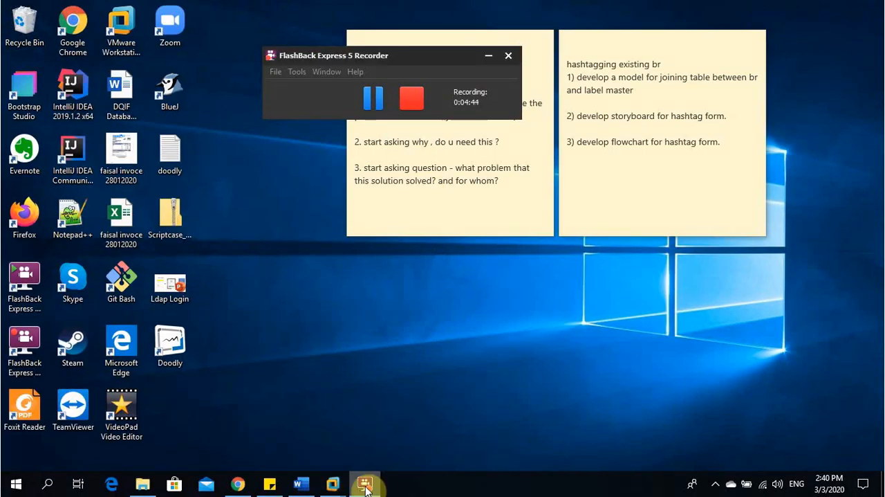
Step: Return to the VMware virtual machine and accept the default service accounts and Windows authentication mode with the preset SQL Server administrator
mouse_move(332, 483)
left_click(468, 414)
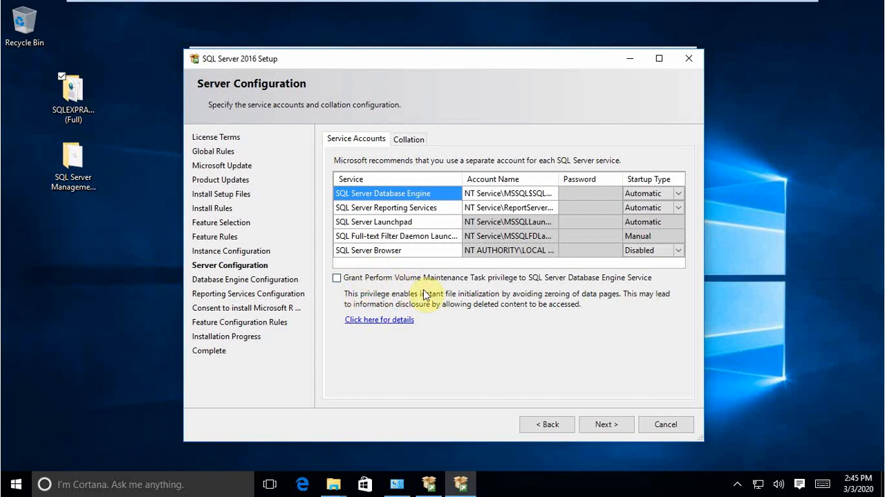
left_click(602, 424)
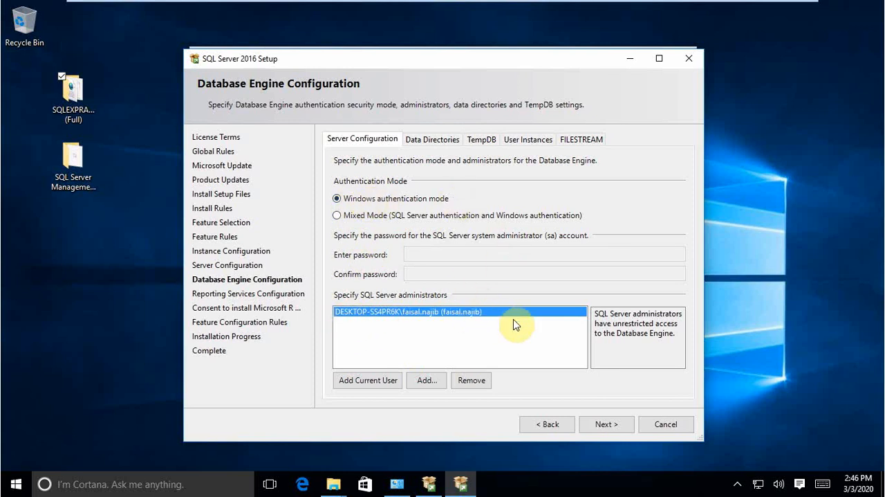
left_click(606, 424)
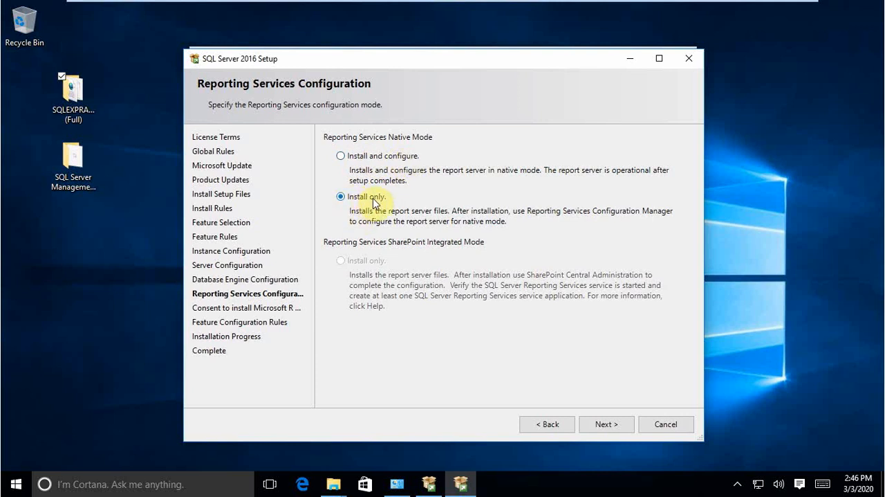
Step: Keep Reporting Services on Install only, and accept Microsoft R Open to start the installation
left_click(604, 426)
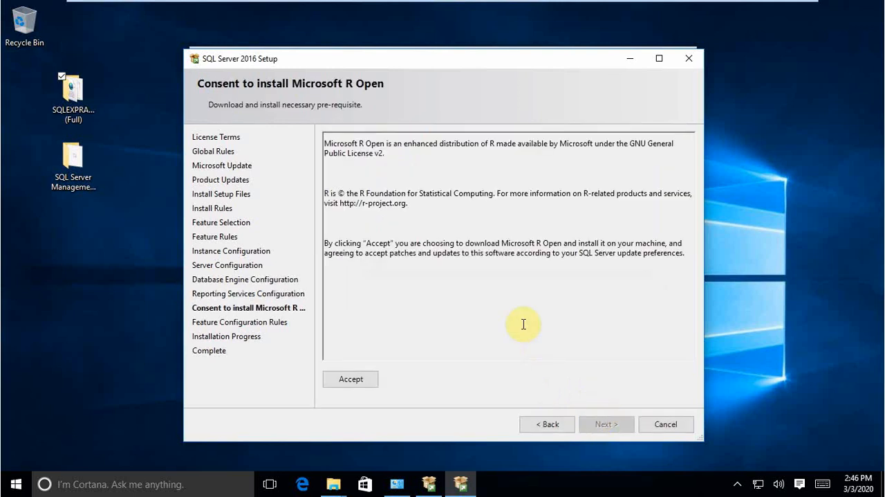
left_click(348, 382)
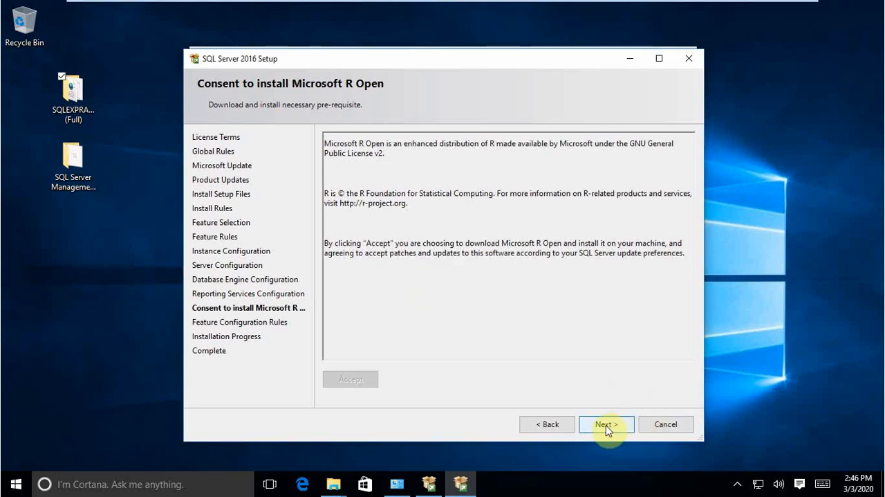
left_click(606, 425)
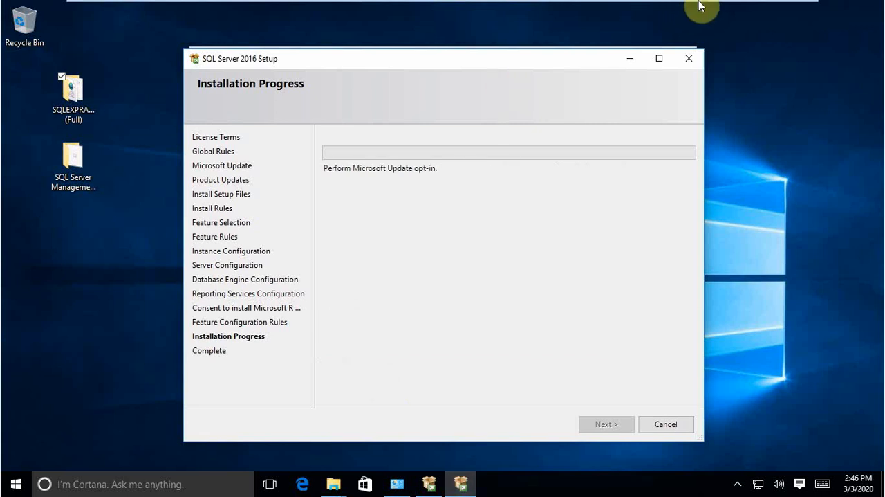
mouse_move(705, 7)
left_click(767, 15)
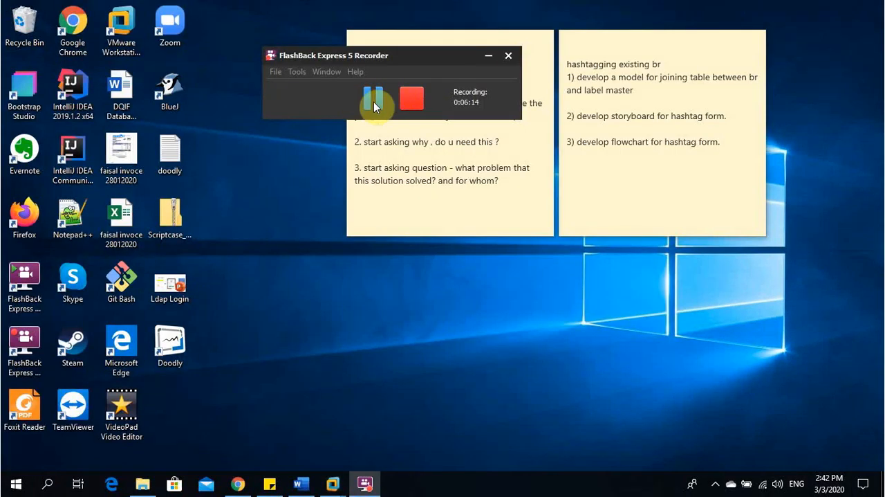
left_click(374, 99)
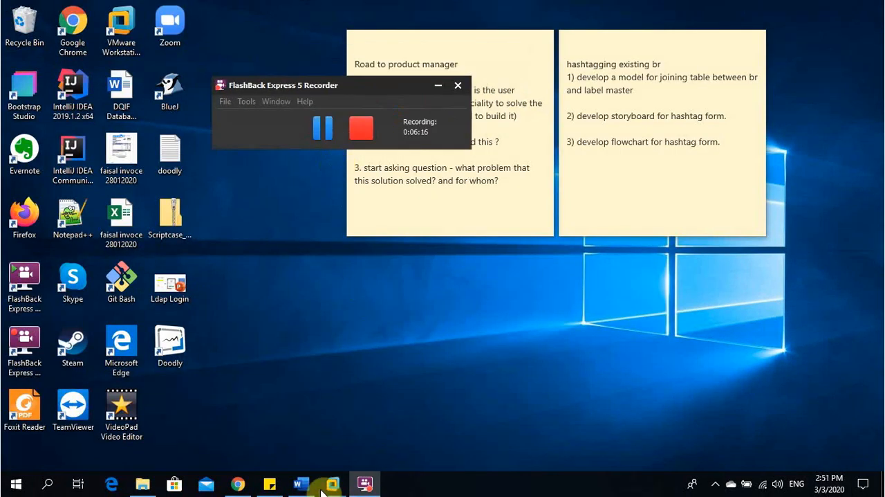
Step: Return to the VMware virtual machine, review the status of all installed features, and close the completed SQL Server 2016 setup
mouse_move(333, 484)
left_click(379, 387)
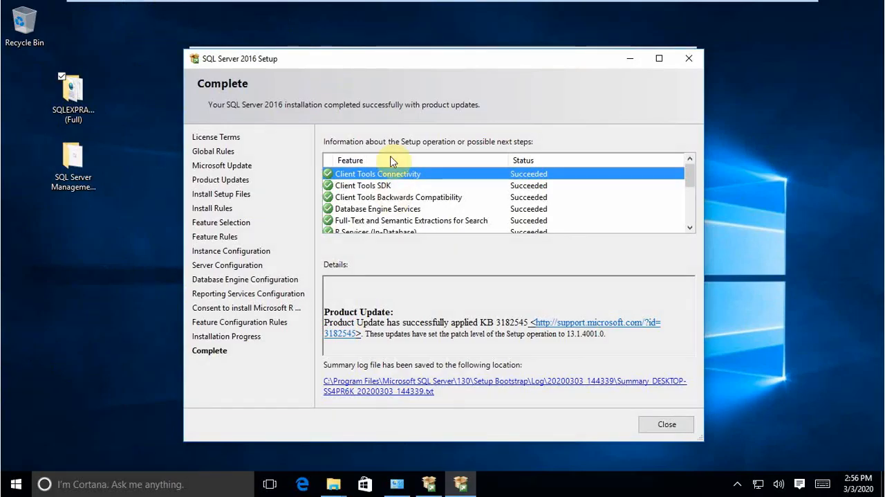
scroll(426, 196, "down", 5)
scroll(426, 196, "up", 5)
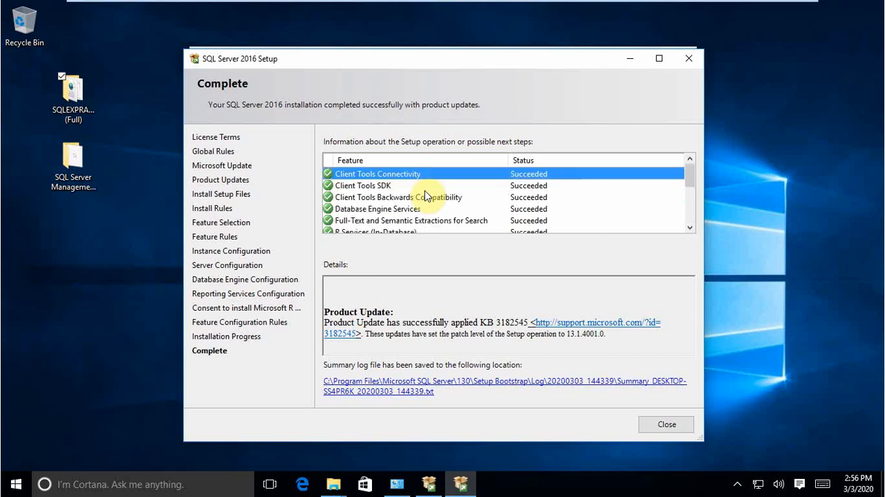
scroll(424, 191, "down", 5)
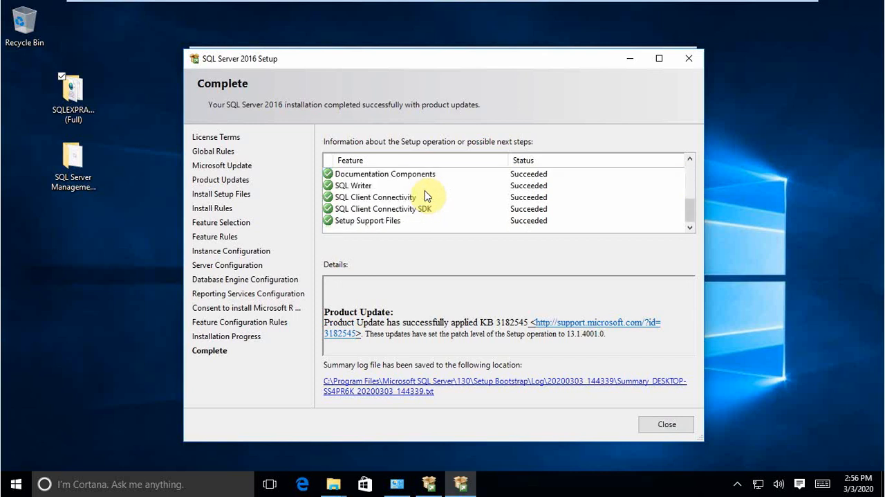
scroll(425, 190, "up", 5)
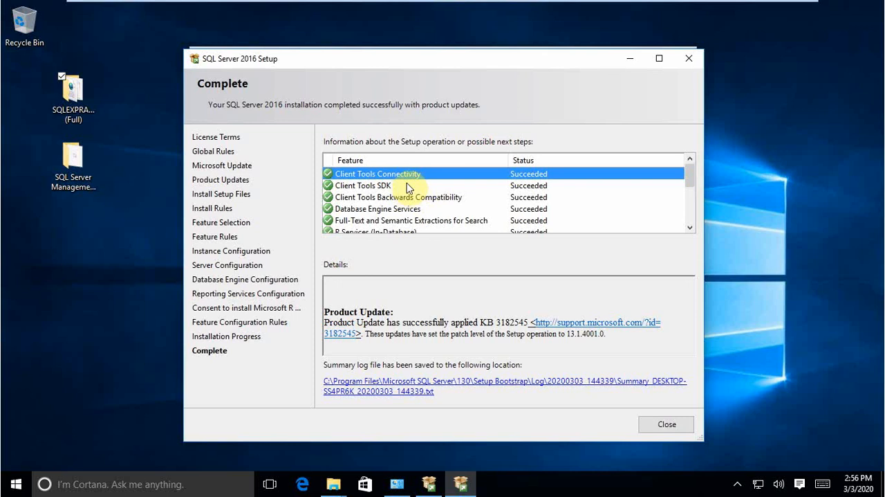
scroll(412, 183, "down", 5)
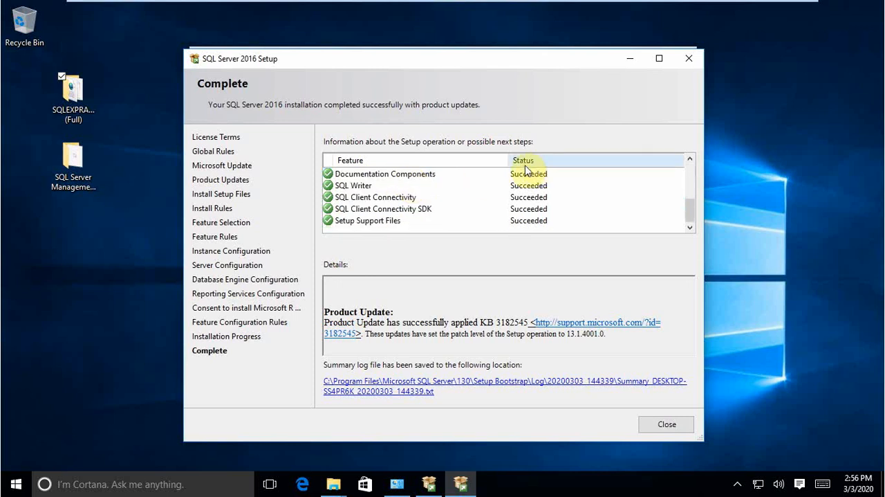
scroll(431, 191, "up", 5)
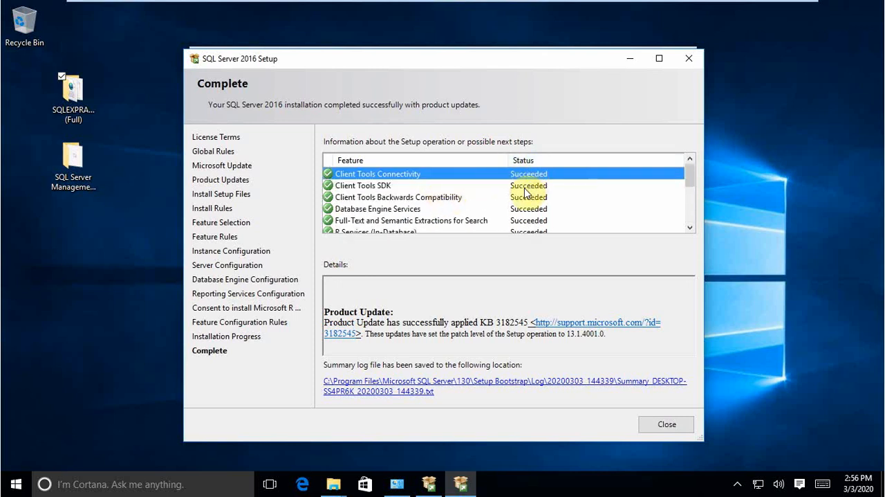
scroll(477, 199, "down", 5)
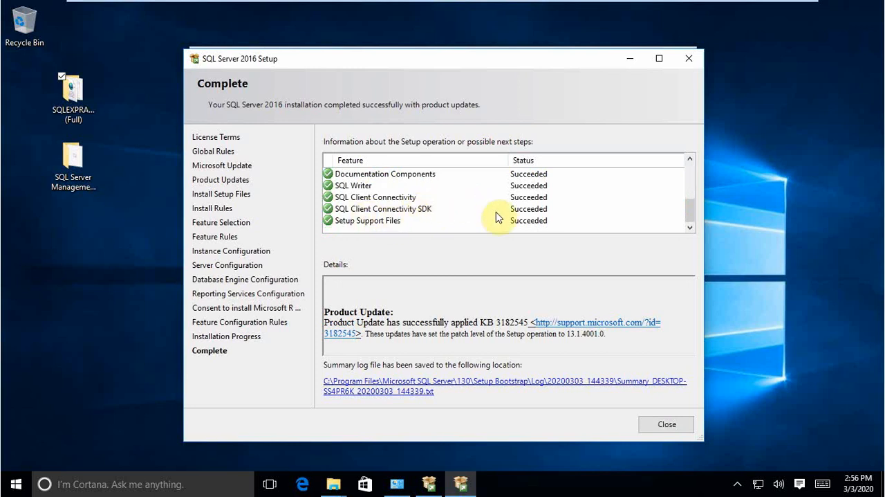
scroll(512, 214, "up", 5)
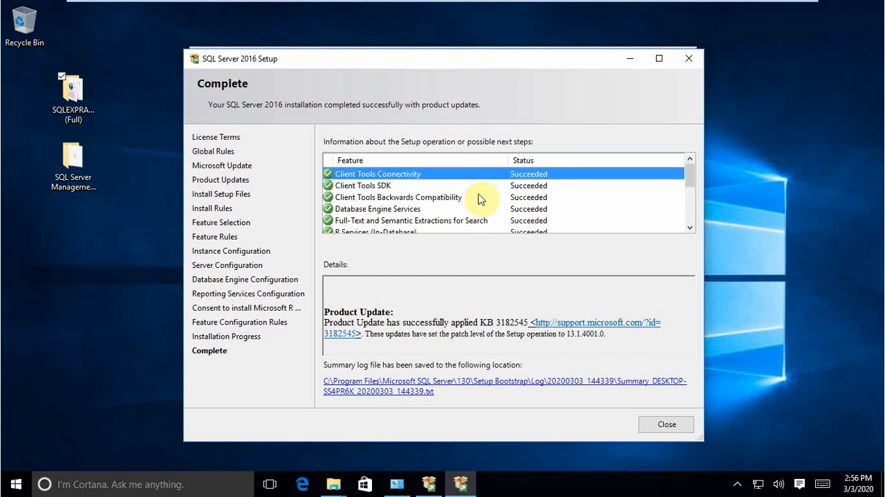
scroll(371, 205, "down", 5)
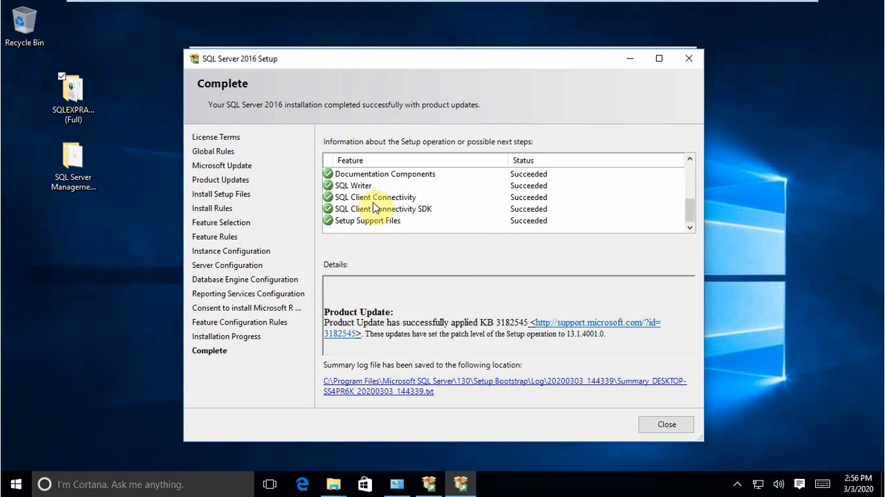
left_click(658, 428)
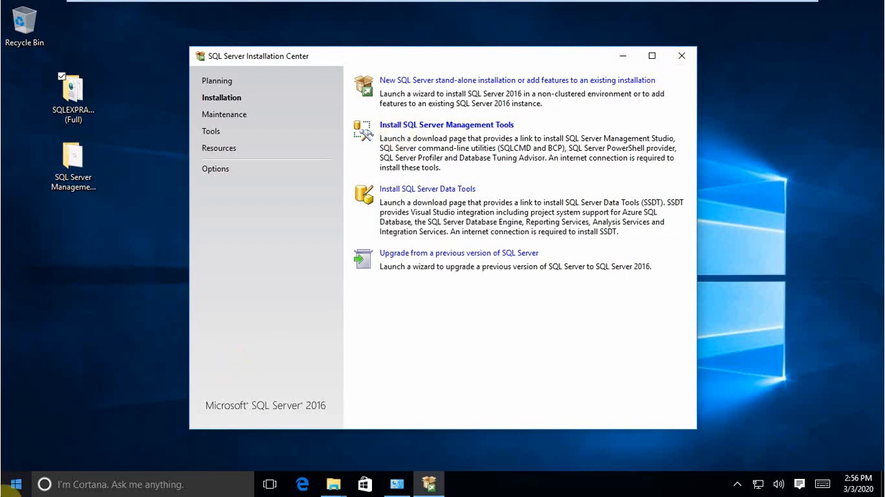
left_click(15, 484)
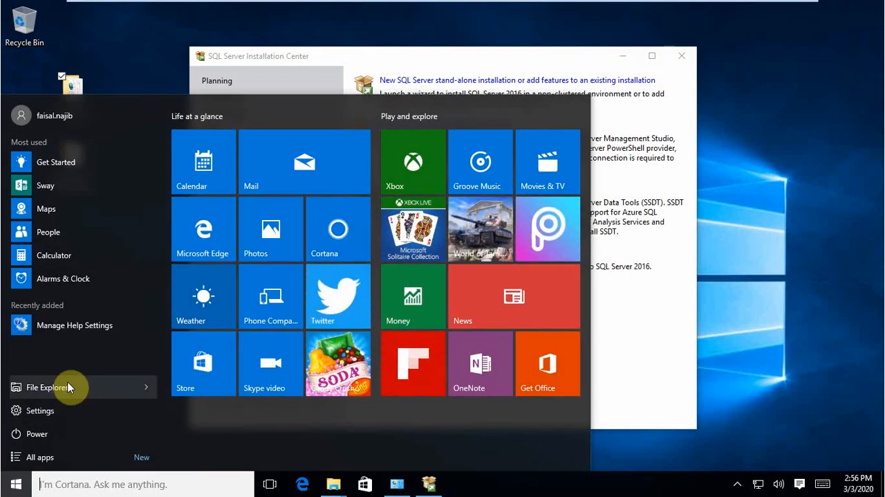
type("sql")
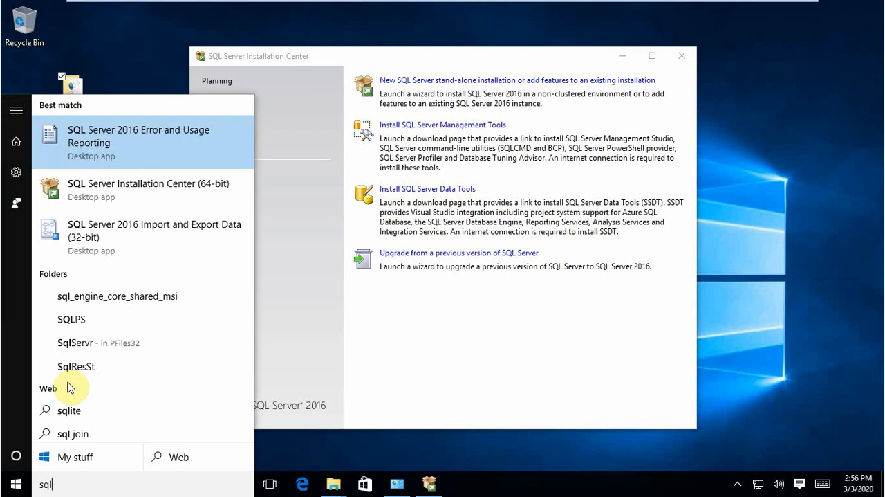
type(" con")
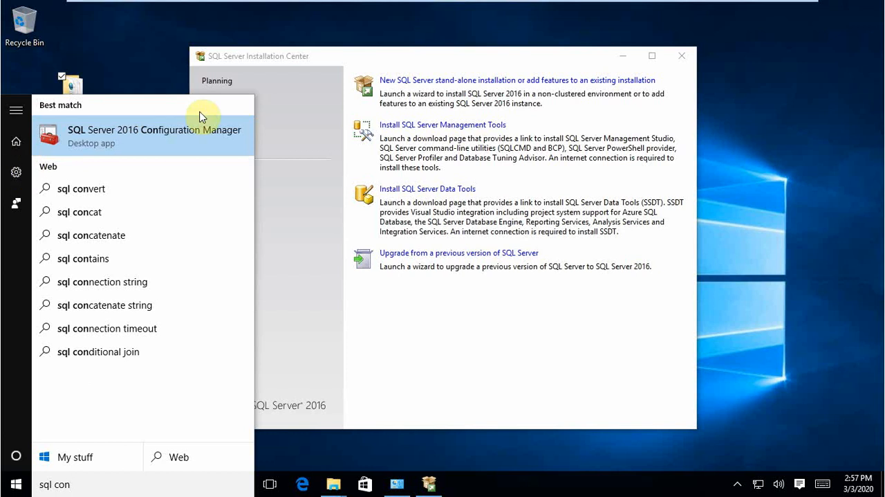
left_click(16, 483)
left_click(18, 486)
Step: Search for "sql con", run SQL Server 2016 Configuration Manager with permission to change the PC, and restore its window to a smaller size
left_click(17, 484)
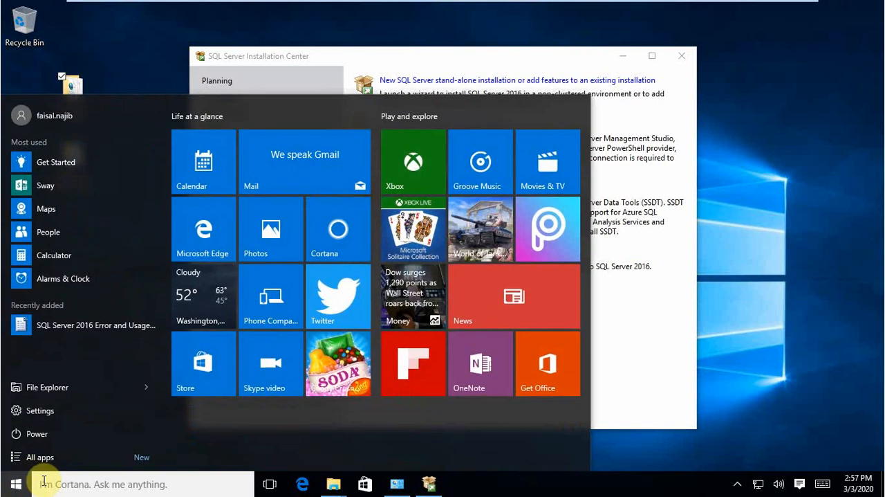
type("sql con")
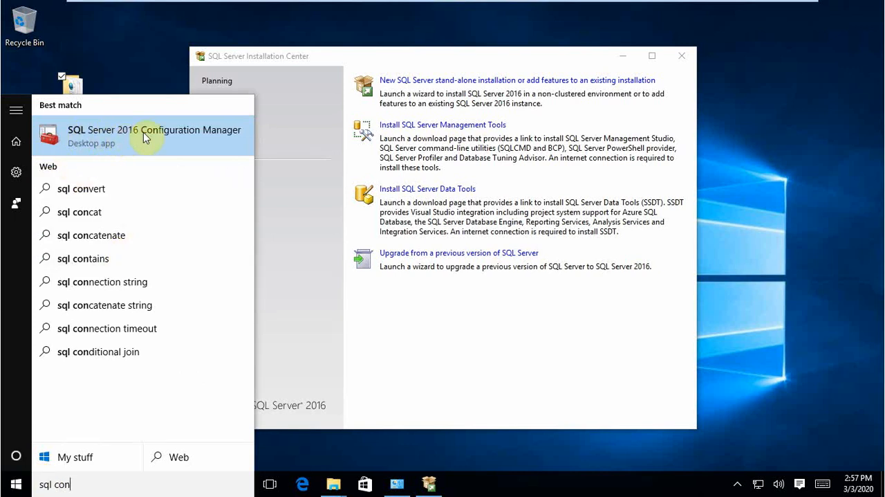
left_click(215, 133)
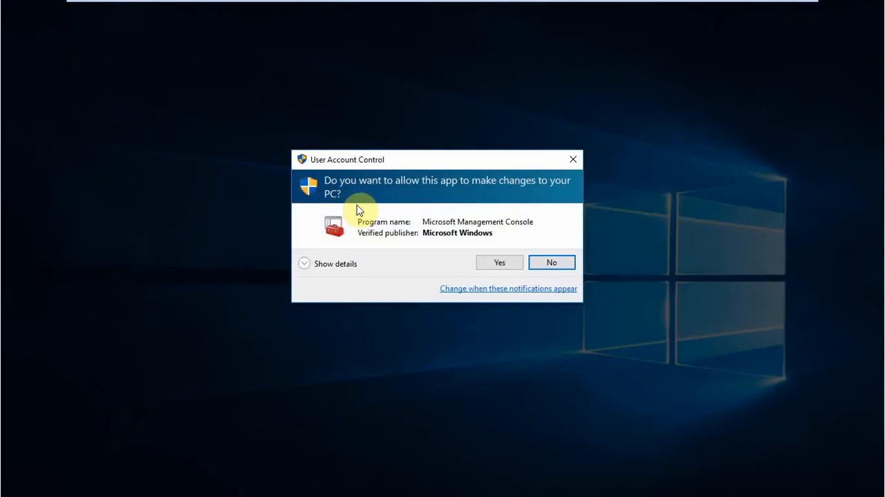
left_click(498, 263)
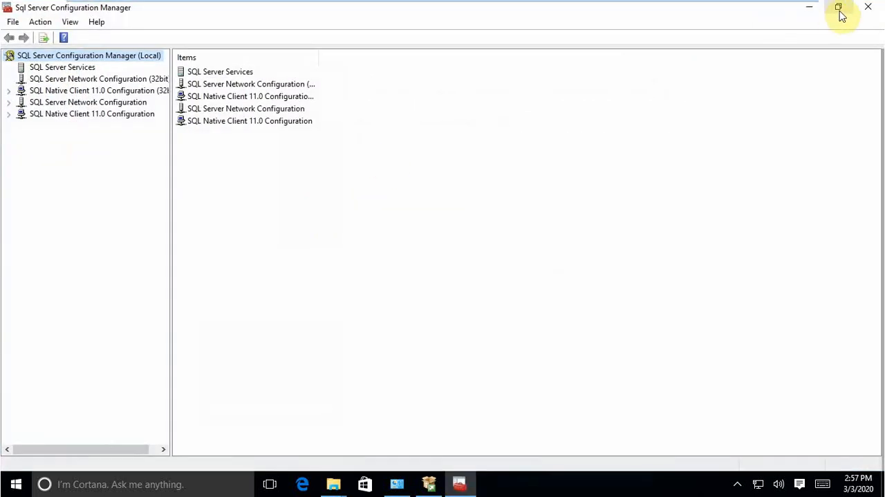
left_click(840, 10)
left_click_drag(403, 25, 482, 75)
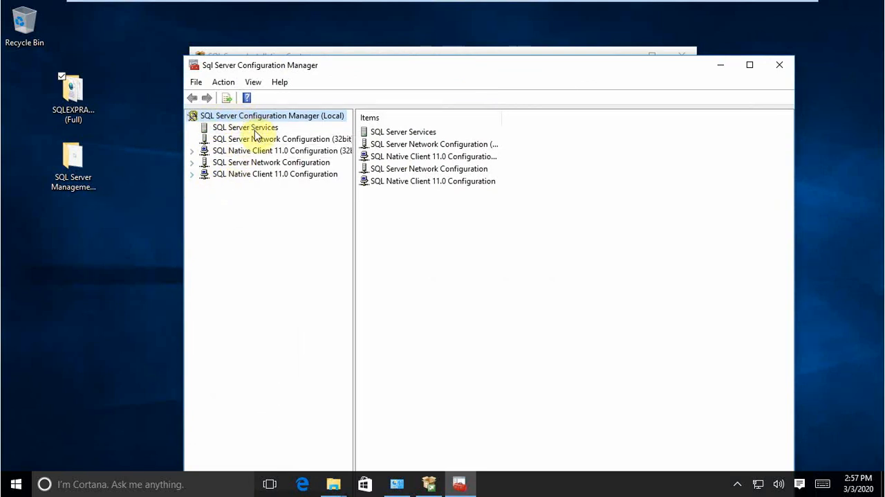
Step: Enable the Named Pipes protocol for SQLEXPRESS under SQL Server Network Configuration and acknowledge the restart warning
left_click(192, 163)
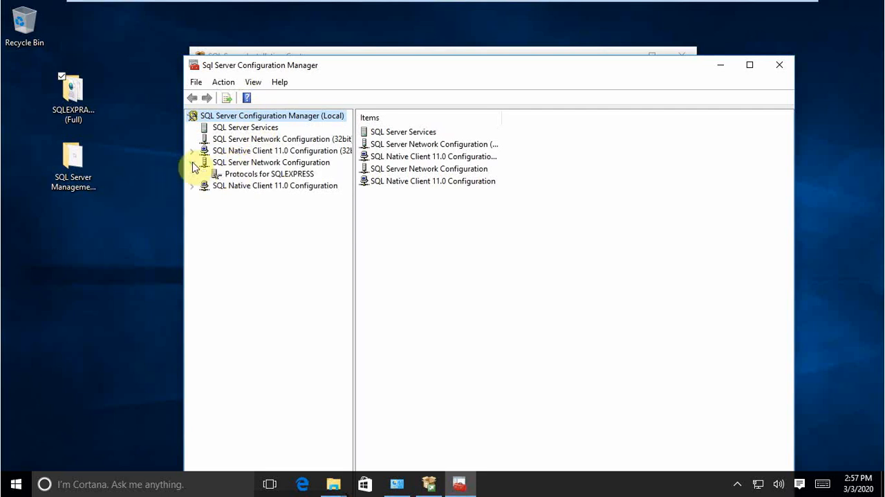
left_click(237, 177)
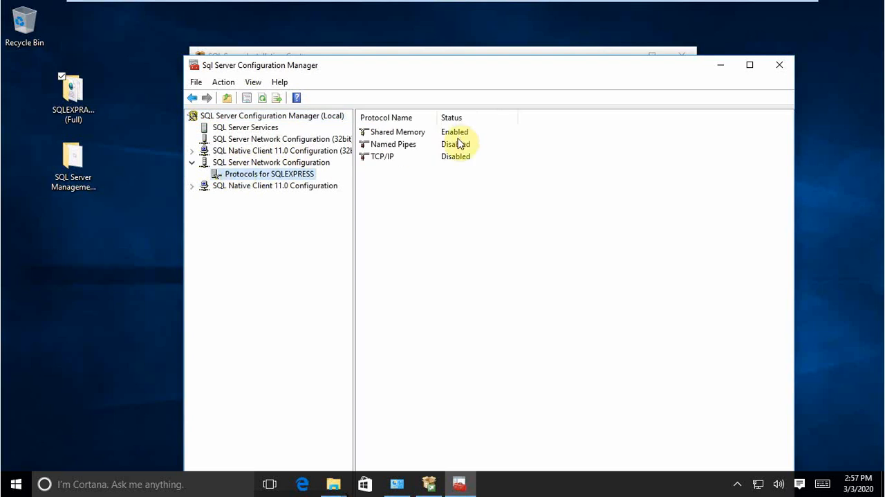
right_click(424, 145)
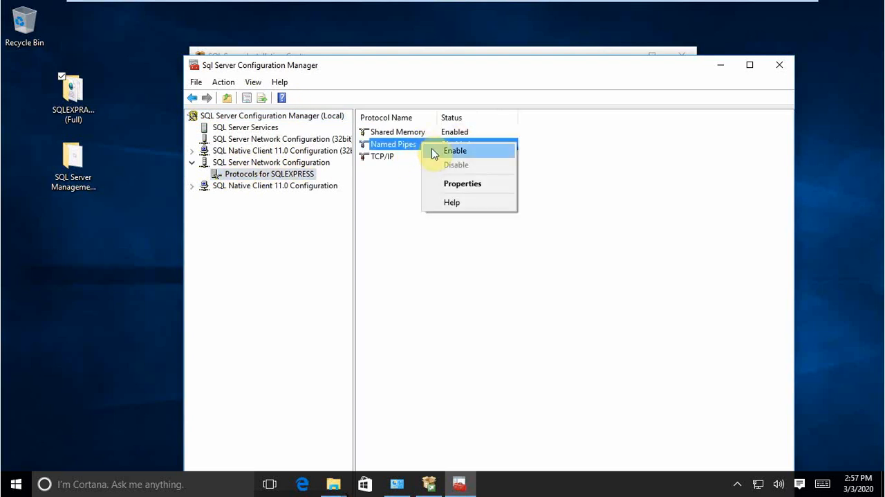
left_click(439, 149)
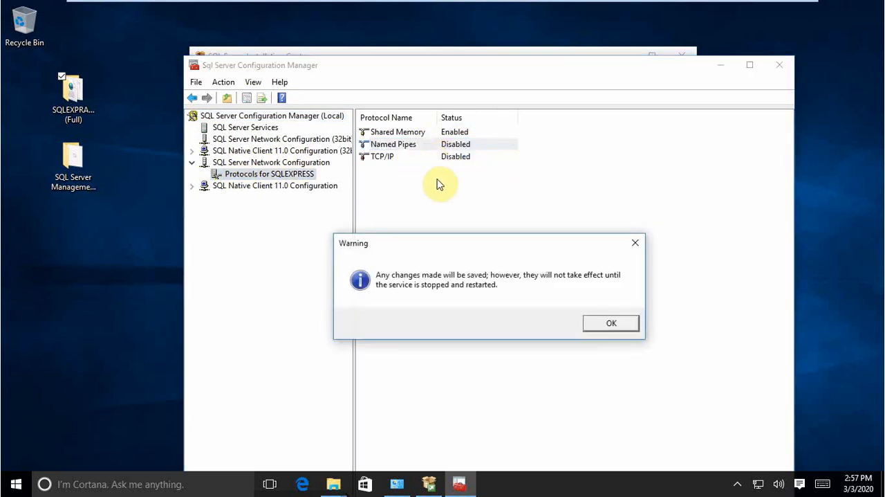
left_click(606, 325)
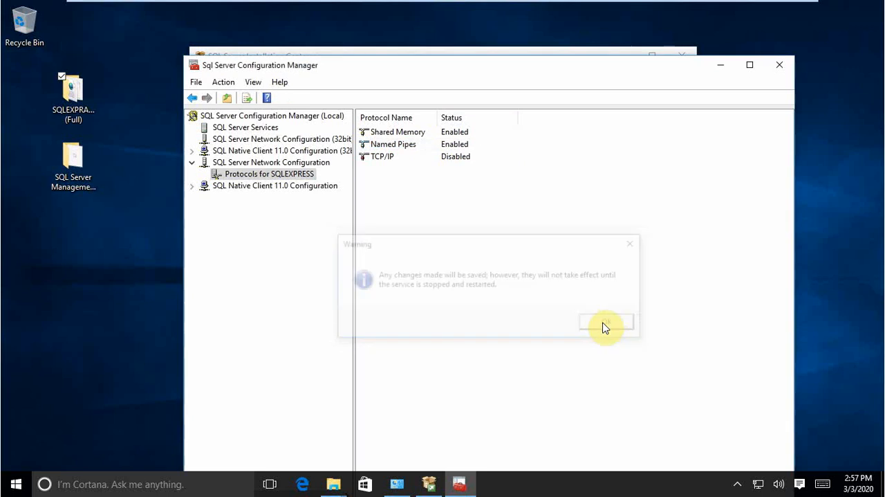
Step: Enable the TCP/IP protocol for SQLEXPRESS and acknowledge the restart warning
right_click(419, 158)
left_click(445, 162)
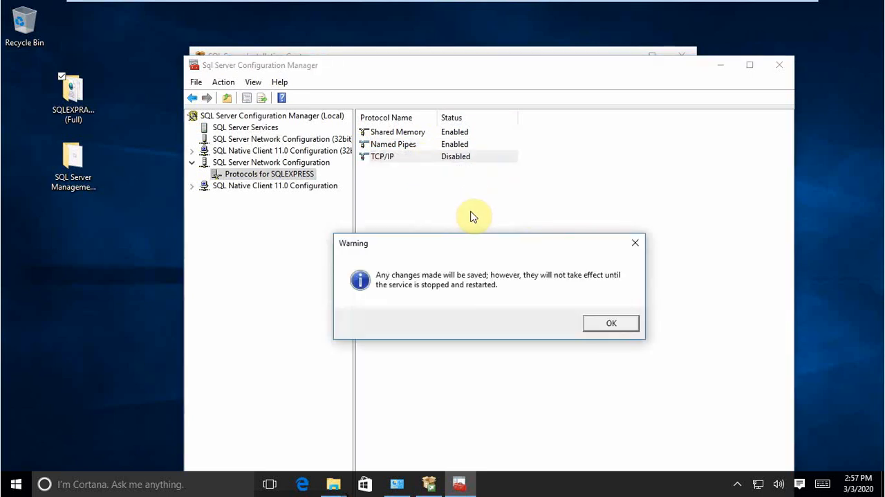
left_click(608, 325)
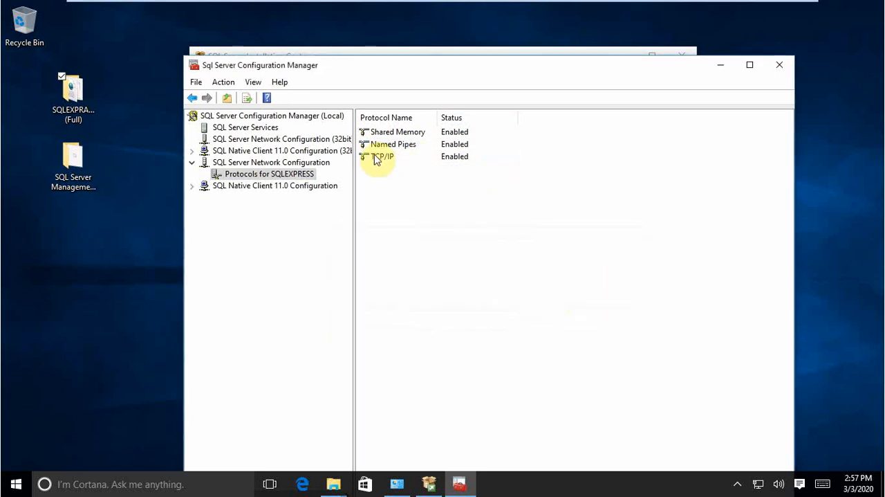
Step: Open the properties of the TCP/IP protocol for SQLEXPRESS and look through its IP address entries
right_click(384, 158)
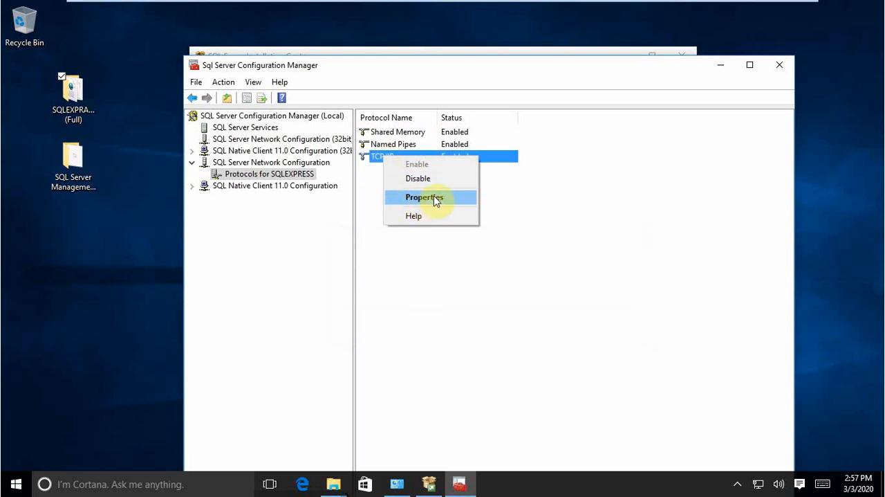
left_click(436, 199)
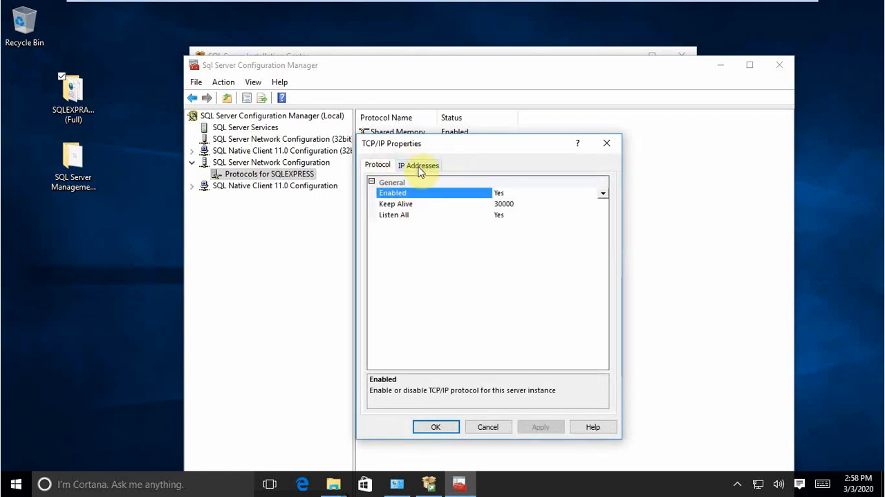
left_click(420, 168)
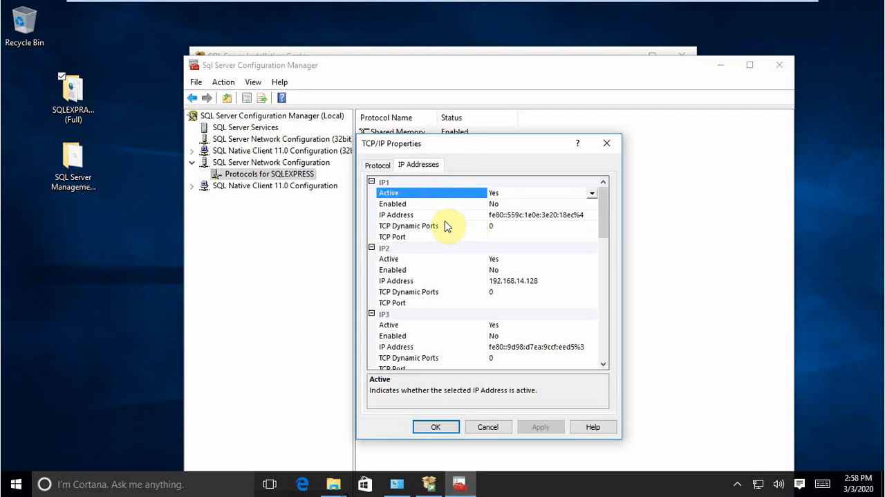
scroll(484, 235, "down", 4)
scroll(486, 240, "down", 5)
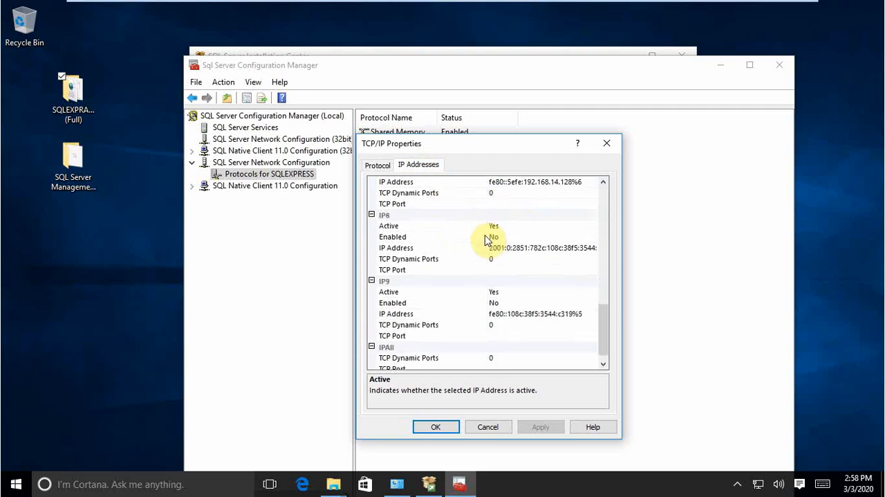
scroll(486, 240, "up", 7)
scroll(486, 240, "up", 2)
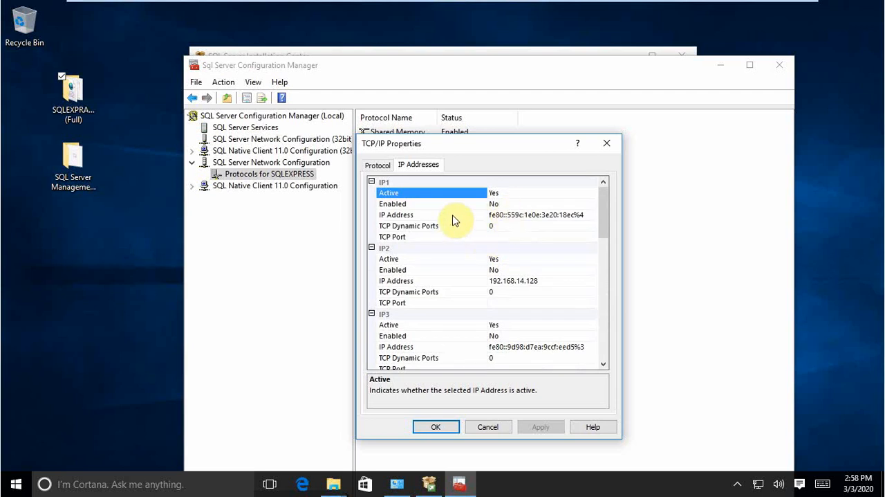
scroll(454, 219, "down", 1)
scroll(454, 219, "up", 1)
Step: Set Enabled to Yes for the IP1 and IP2 entries of the TCP/IP protocol
left_click(503, 205)
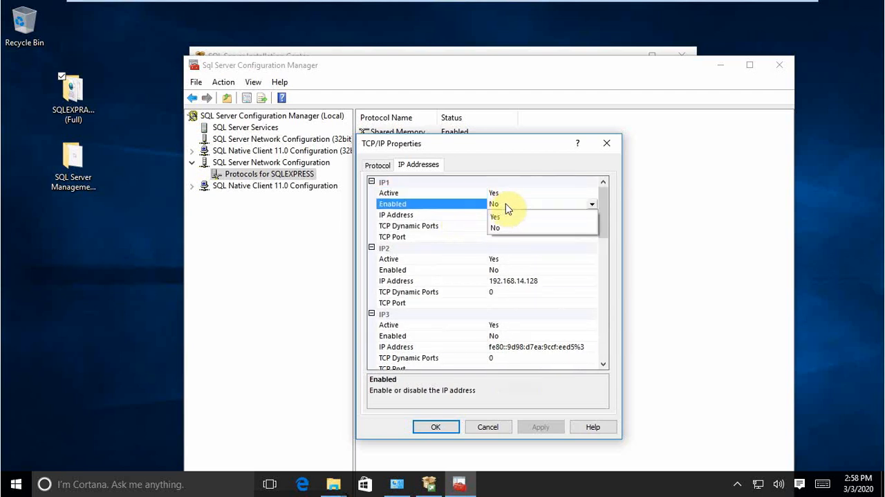
left_click(518, 219)
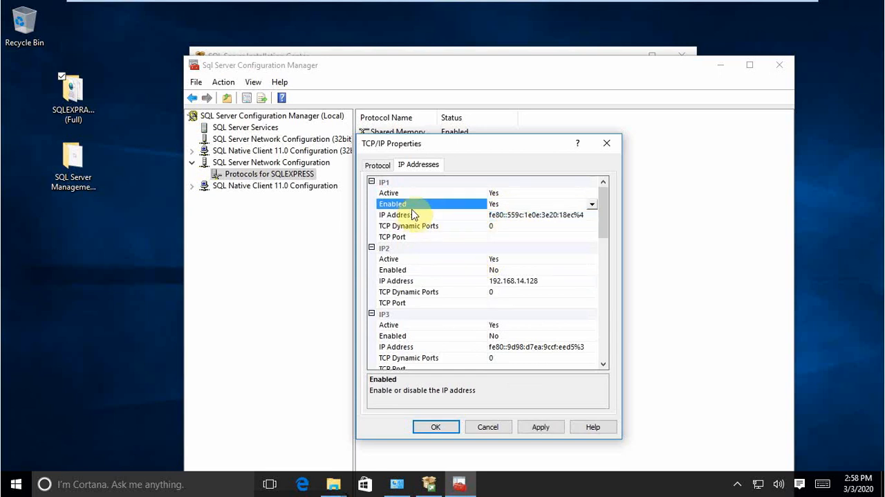
left_click(438, 270)
left_click(591, 270)
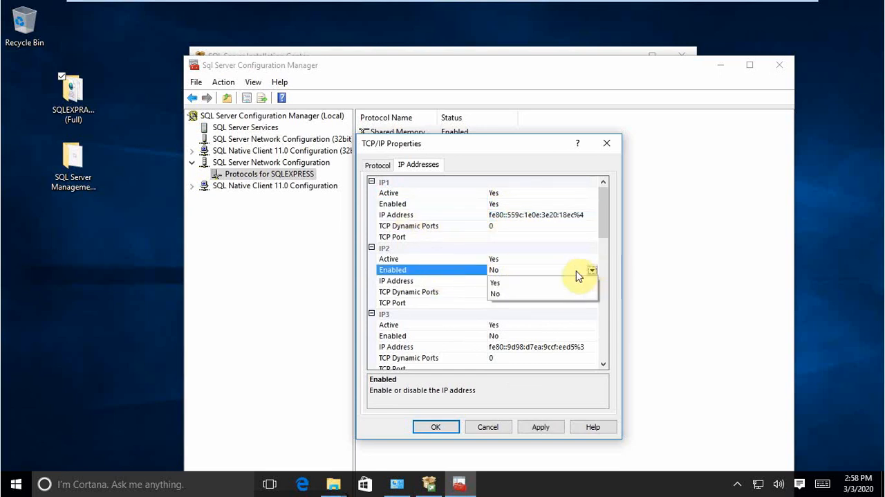
left_click(532, 284)
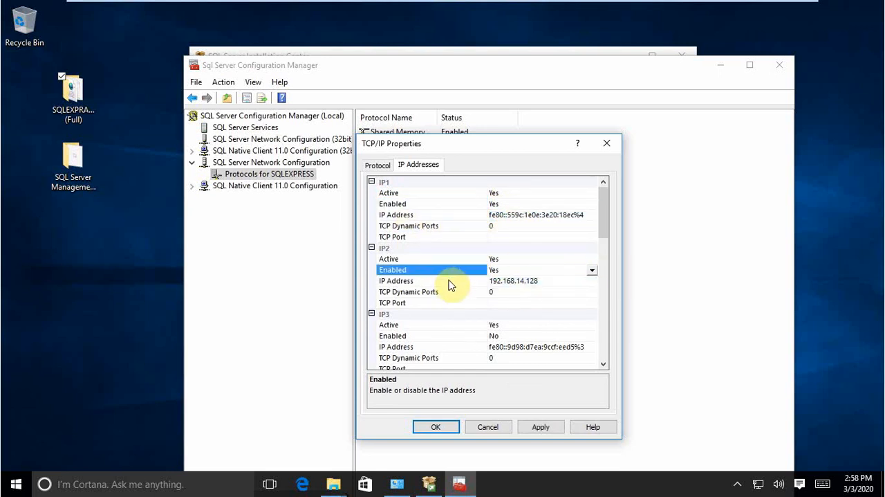
Step: Set Enabled to Yes for the IP3 and IP4 entries in the TCP/IP properties
scroll(451, 284, "down", 1)
left_click(472, 303)
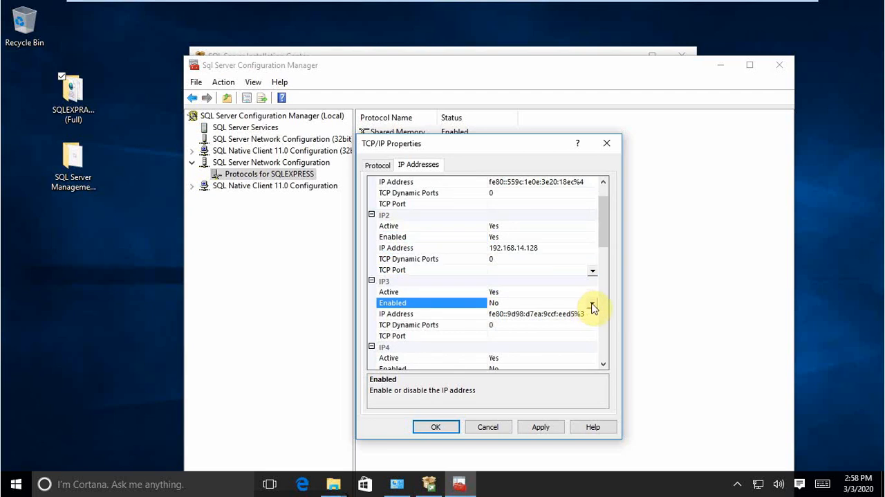
left_click(592, 303)
left_click(518, 314)
scroll(443, 303, "down", 2)
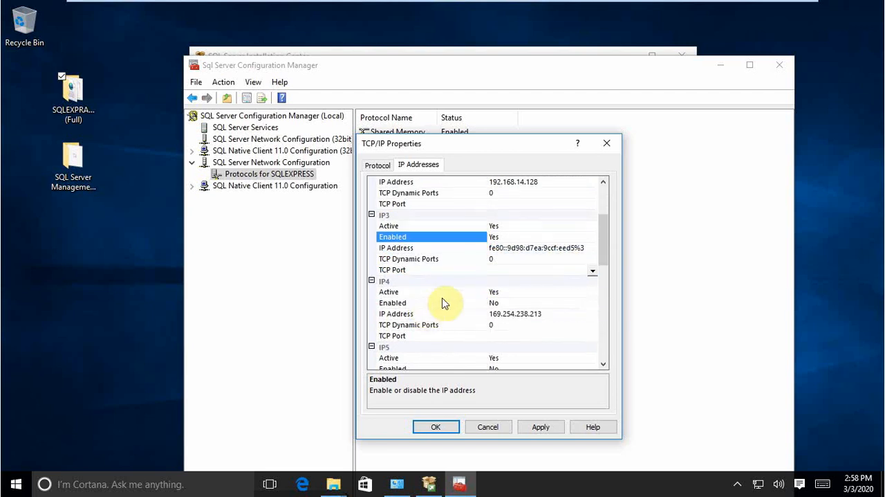
left_click(485, 303)
left_click(592, 303)
left_click(557, 315)
Step: Set Enabled to Yes for the IP5 and IP6 entries in the TCP/IP properties
scroll(443, 308, "down", 2)
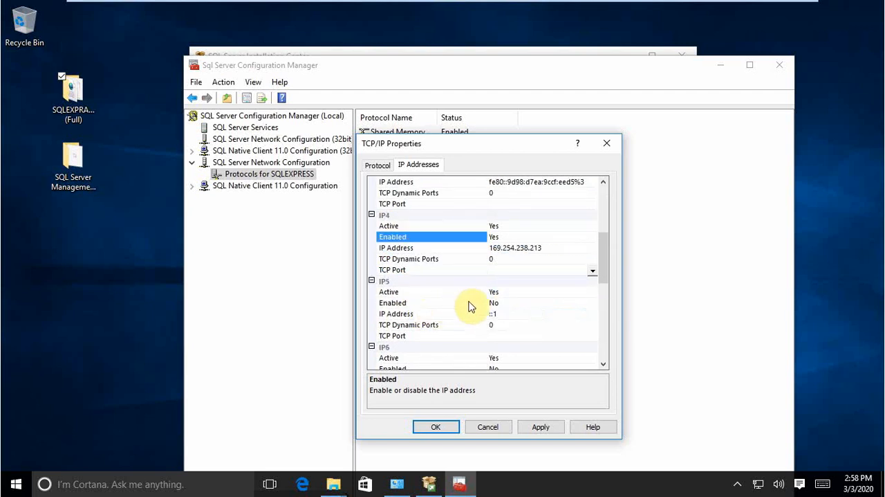
left_click(519, 304)
left_click(525, 316)
scroll(443, 311, "down", 3)
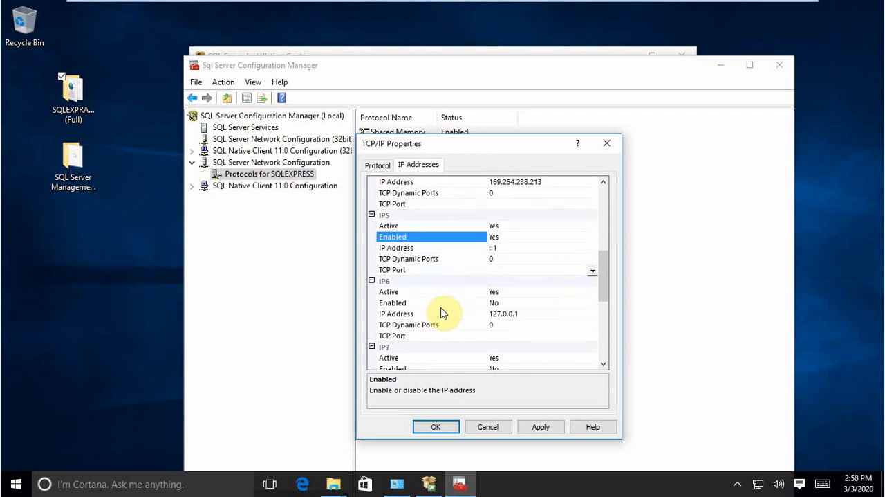
left_click(501, 270)
left_click(523, 283)
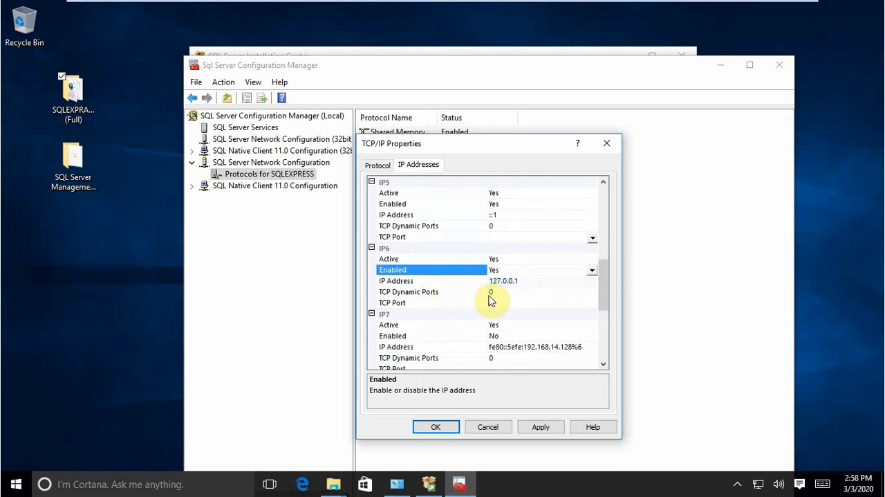
Step: Set Enabled to Yes for the remaining IP7, IP8 and IP9 entries in the TCP/IP properties
scroll(470, 304, "down", 5)
scroll(440, 301, "up", 4)
left_click(493, 303)
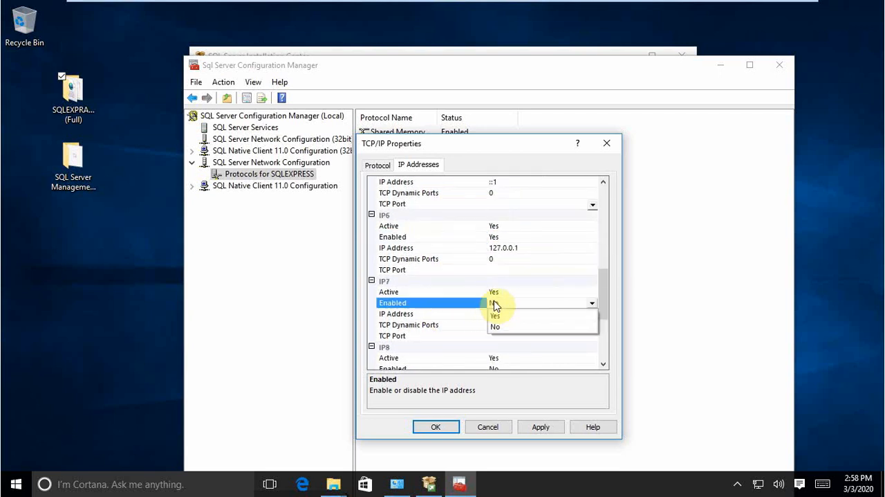
left_click(501, 313)
scroll(436, 315, "down", 2)
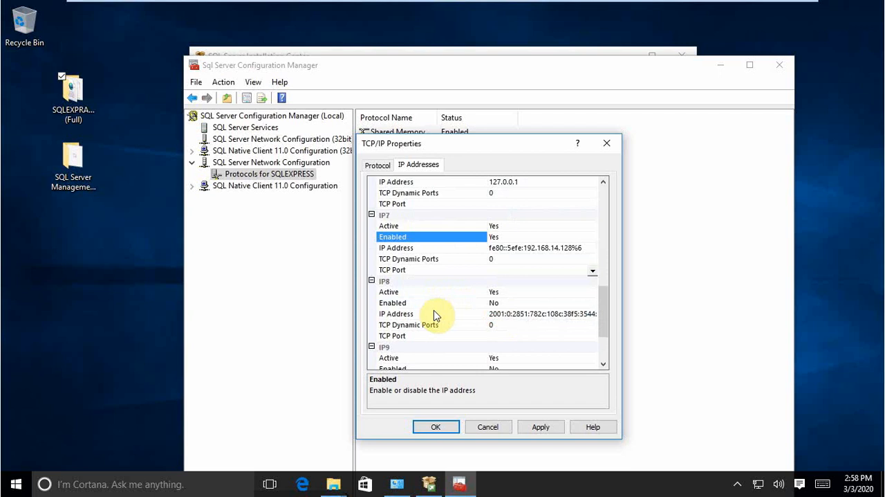
left_click(501, 307)
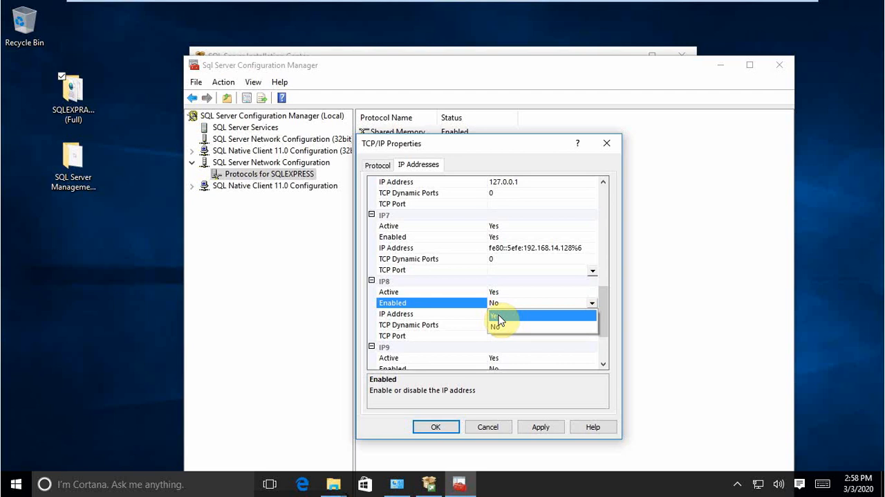
left_click(499, 316)
scroll(450, 290, "down", 3)
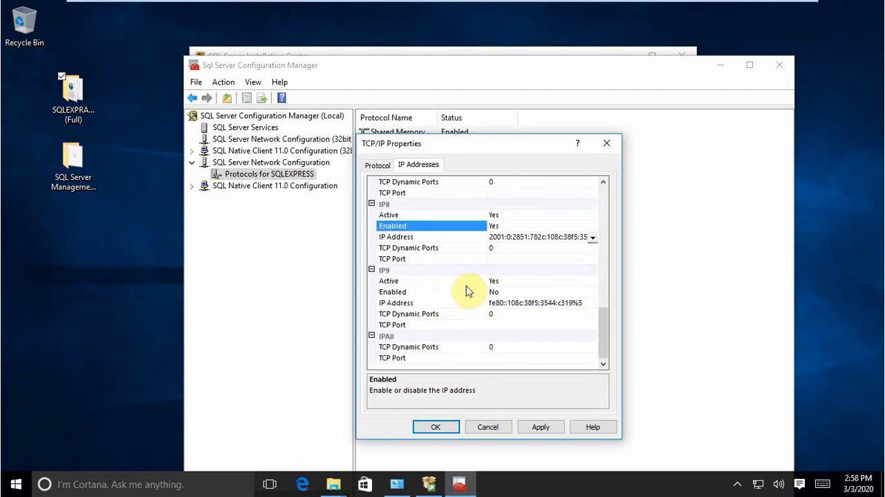
left_click(506, 291)
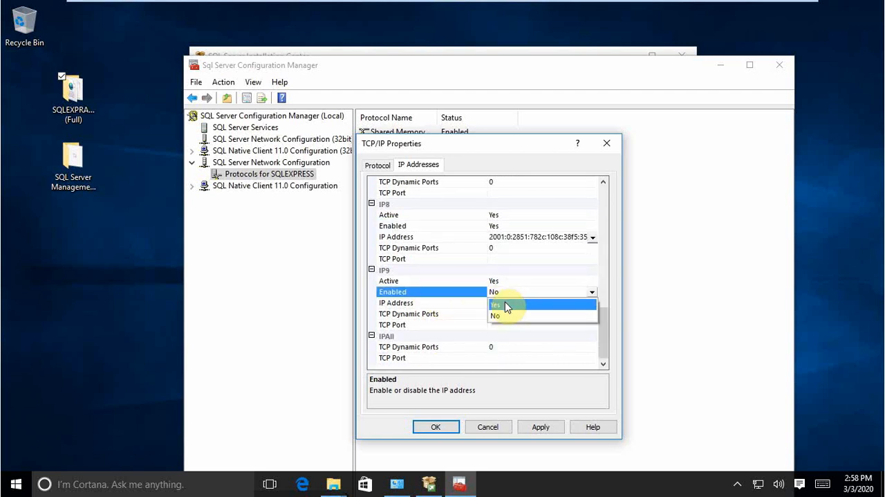
left_click(505, 302)
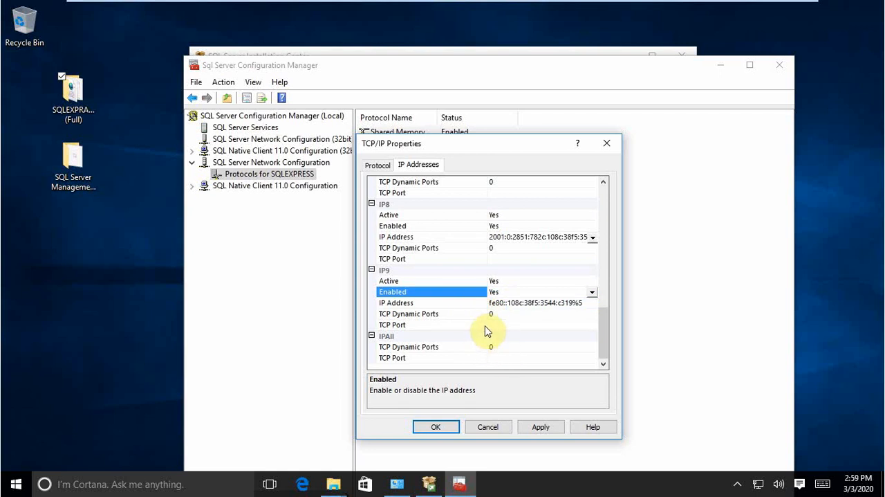
Step: Set the IPAll TCP Port to 14, then apply the TCP/IP changes, acknowledging the restart warning and closing the properties
left_click(513, 358)
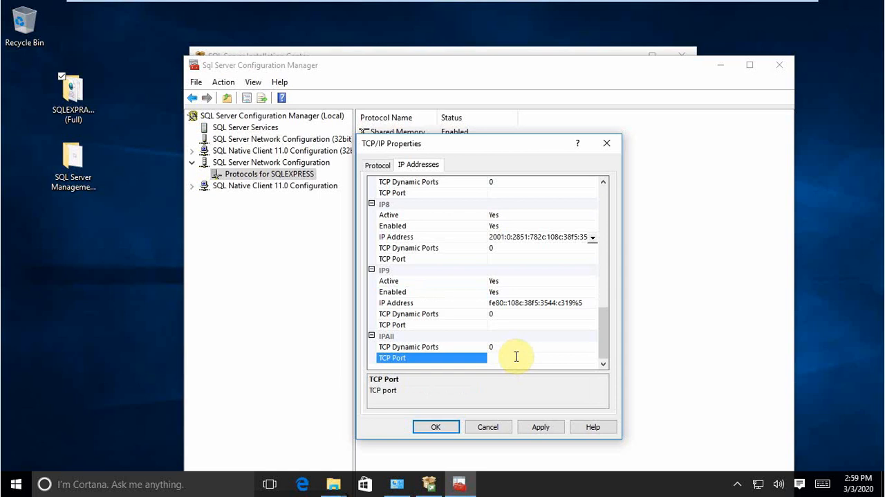
type("1433")
scroll(508, 325, "up", 12)
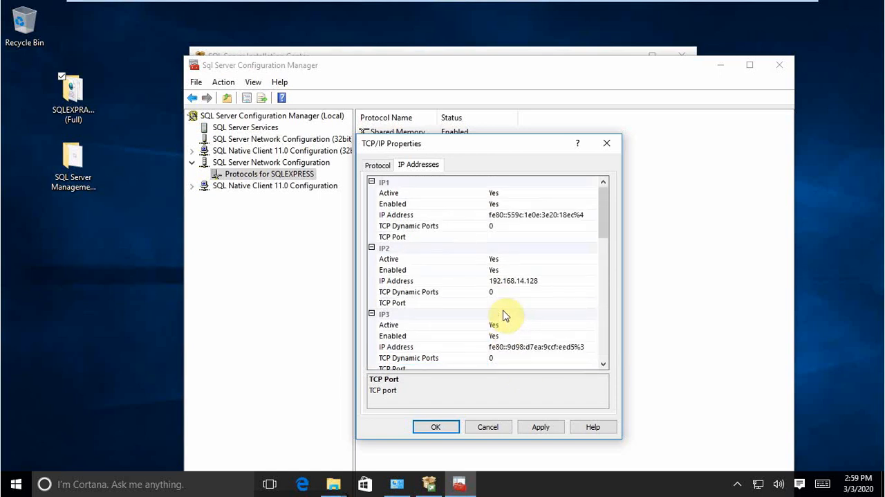
left_click(541, 428)
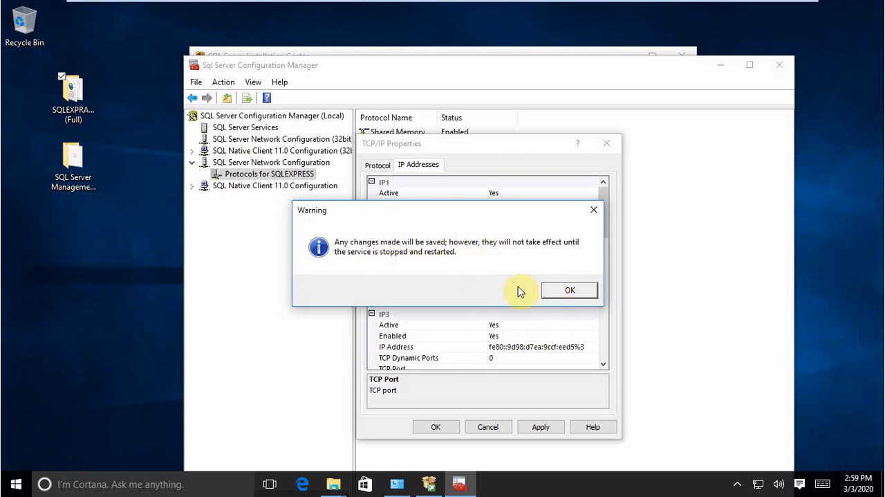
left_click(553, 296)
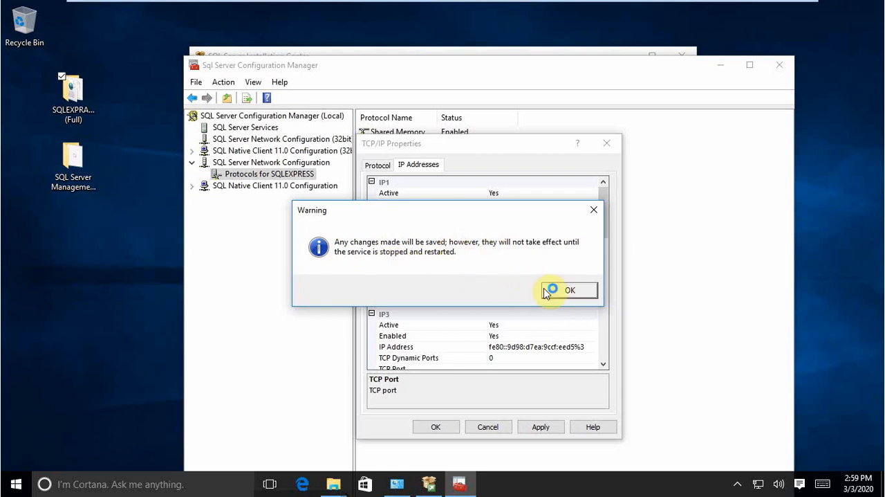
left_click(435, 428)
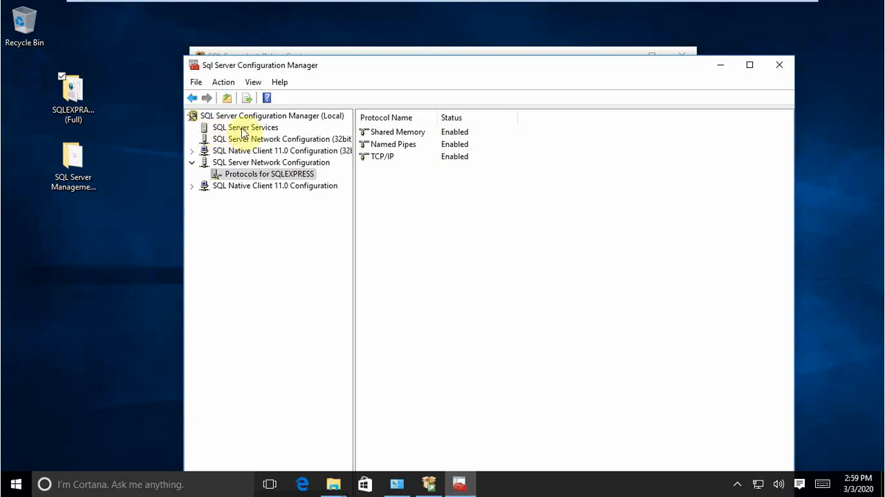
Step: Show the SQL Server Services with their full names and restart the SQL Server (SQLEXPRESS) service
left_click(232, 129)
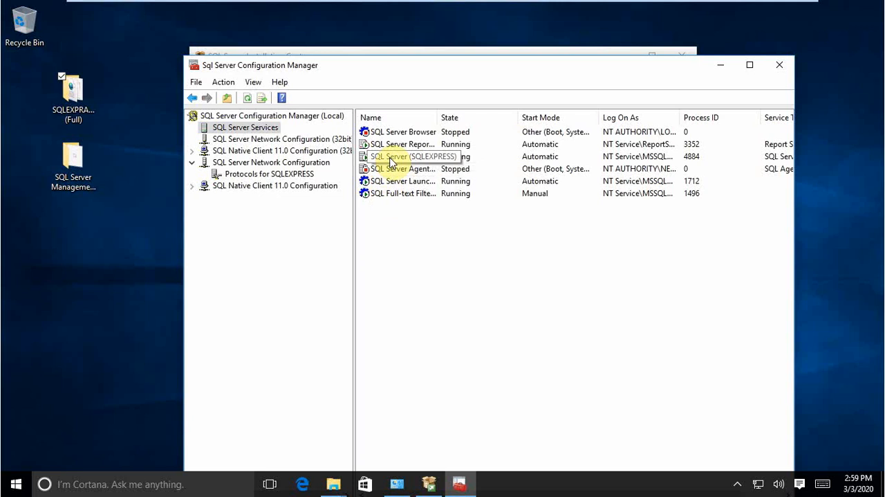
double_click(438, 117)
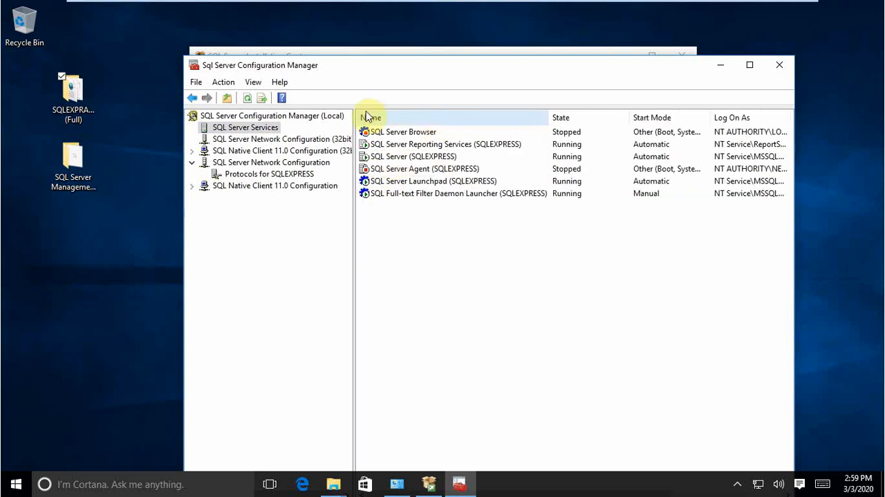
left_click(389, 157)
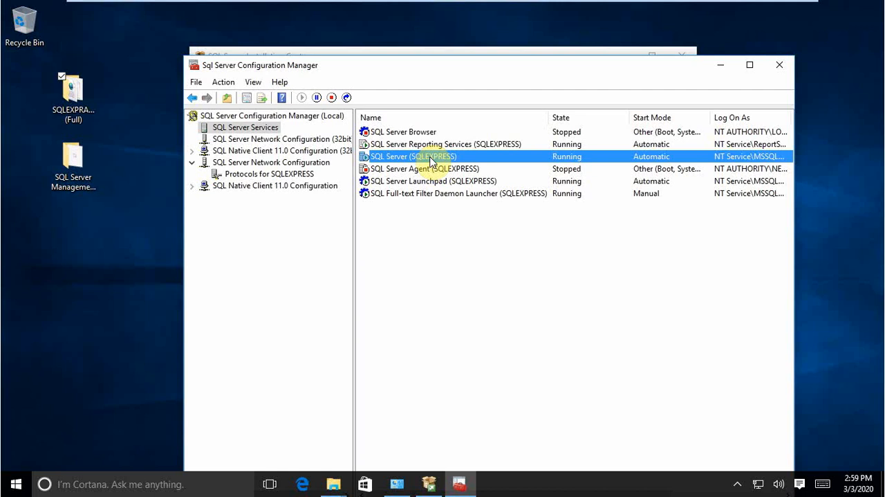
right_click(405, 158)
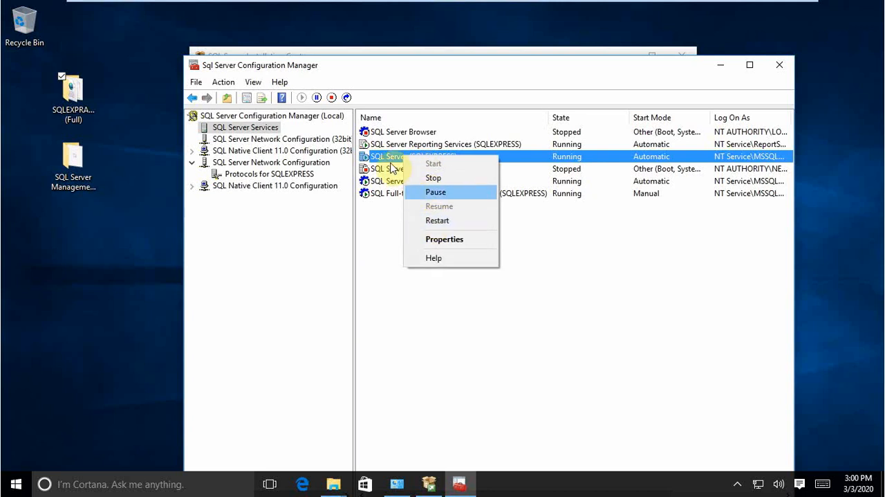
left_click(386, 159)
right_click(386, 159)
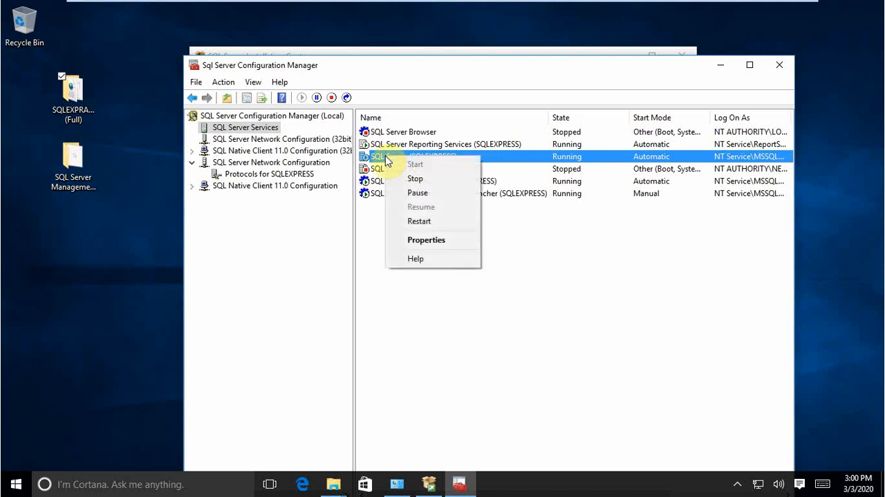
left_click(420, 222)
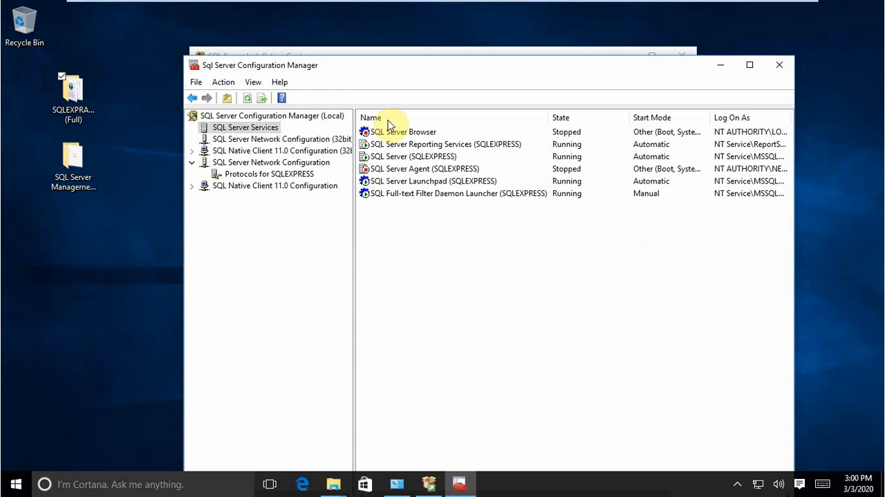
left_click(379, 158)
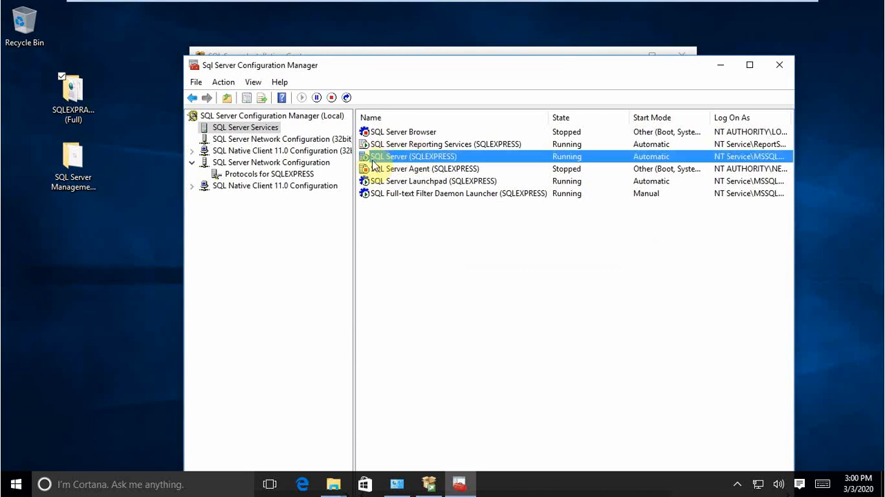
left_click(379, 171)
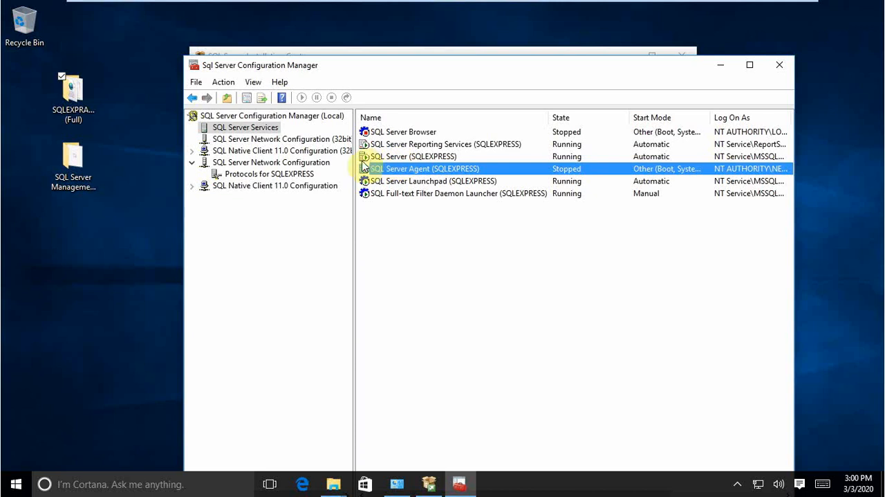
left_click(391, 256)
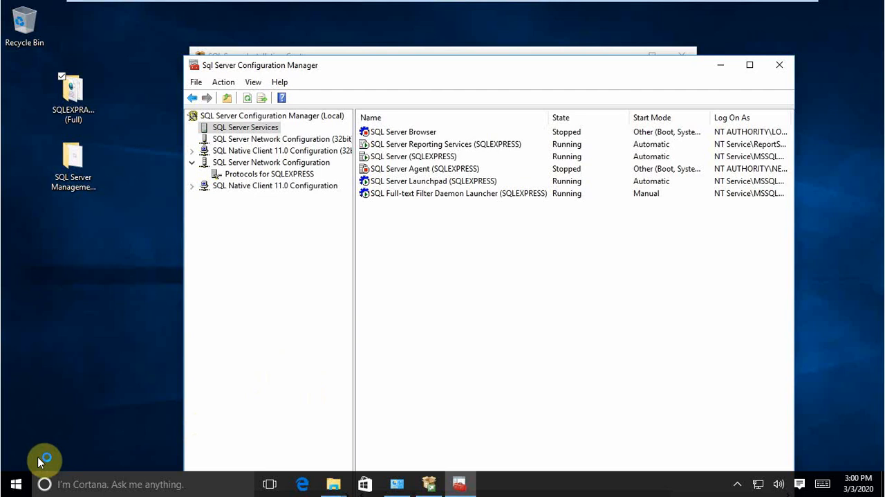
left_click(16, 483)
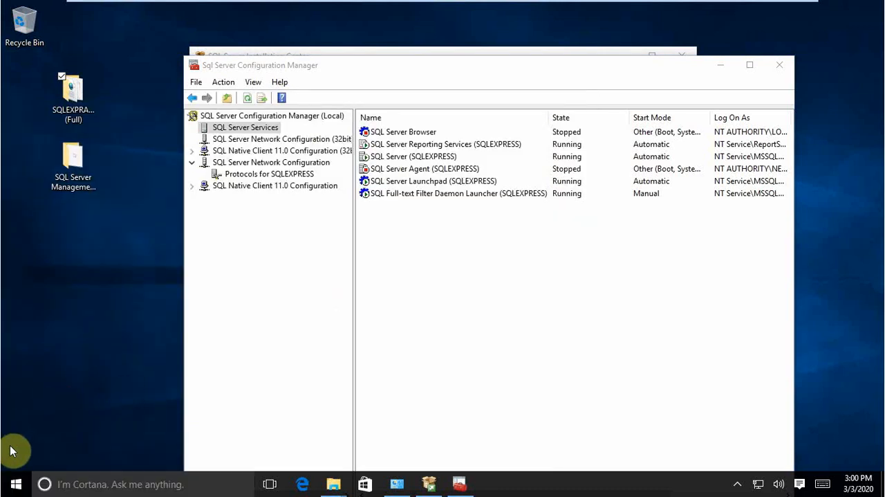
Step: Search Windows for the firewall, open Windows Firewall with Advanced Security, and show its Inbound Rules
left_click(13, 484)
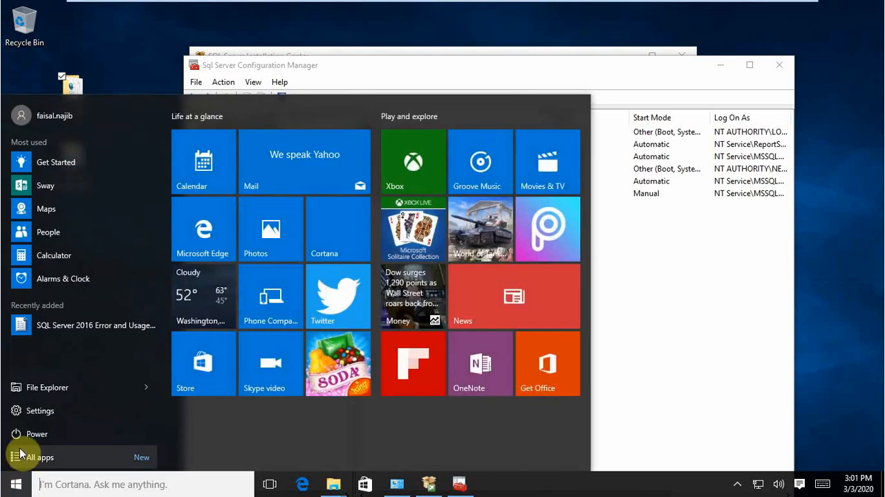
type("firewa")
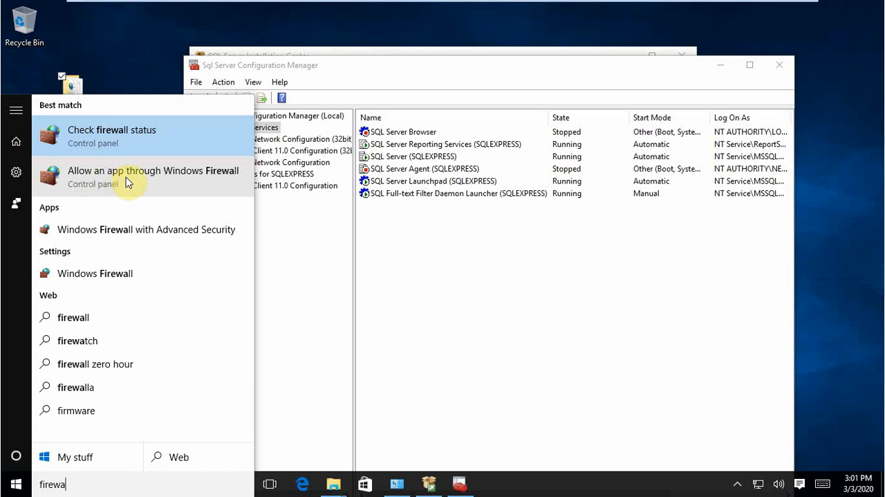
left_click(142, 235)
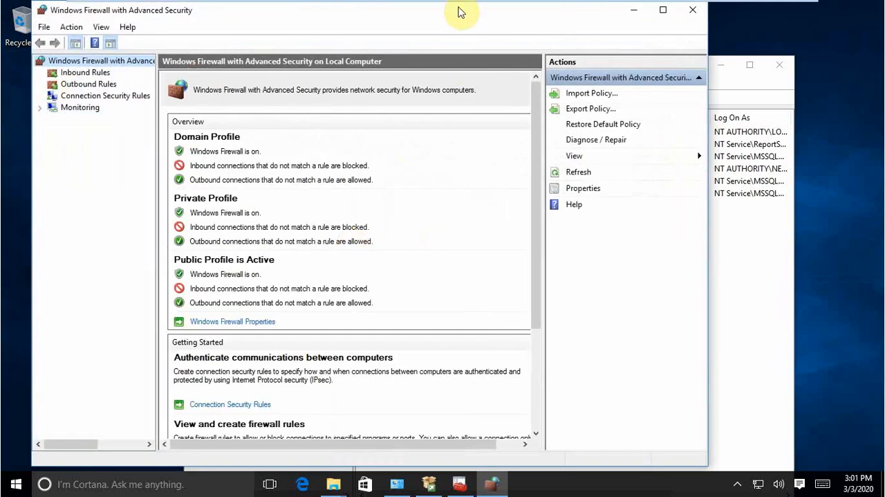
left_click_drag(458, 13, 527, 62)
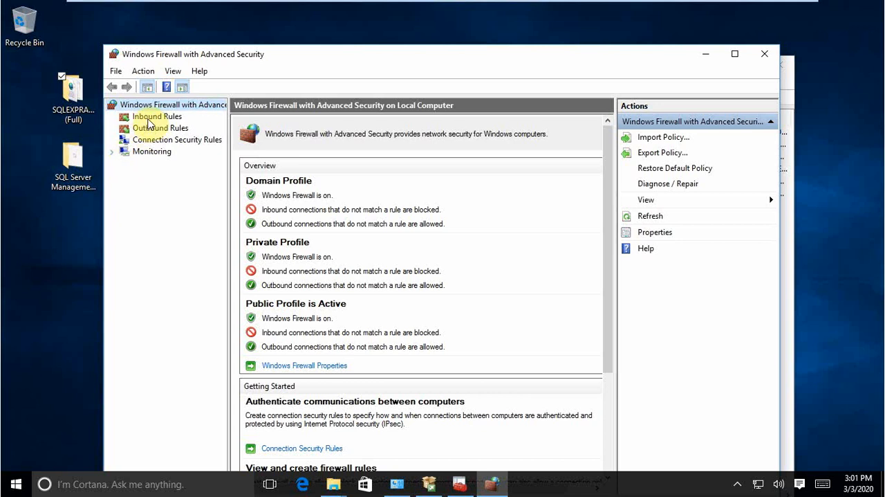
left_click(148, 121)
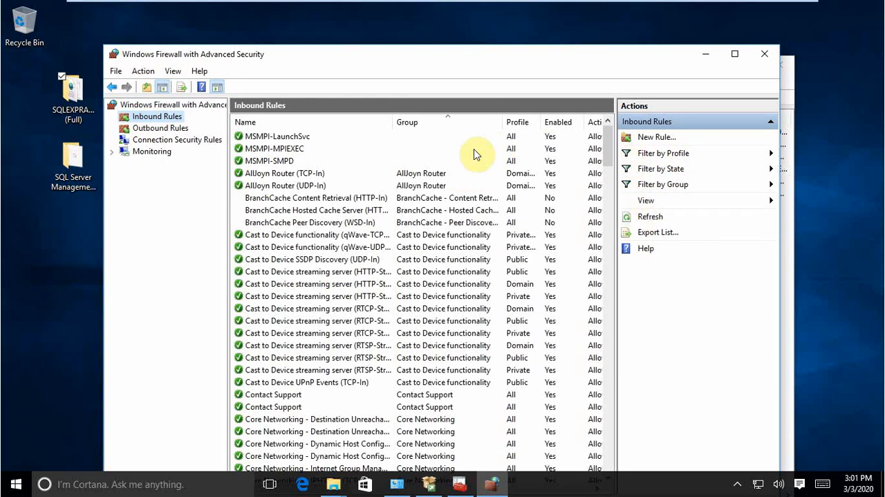
Step: Start a new inbound rule and set its rule type to Port
left_click(653, 139)
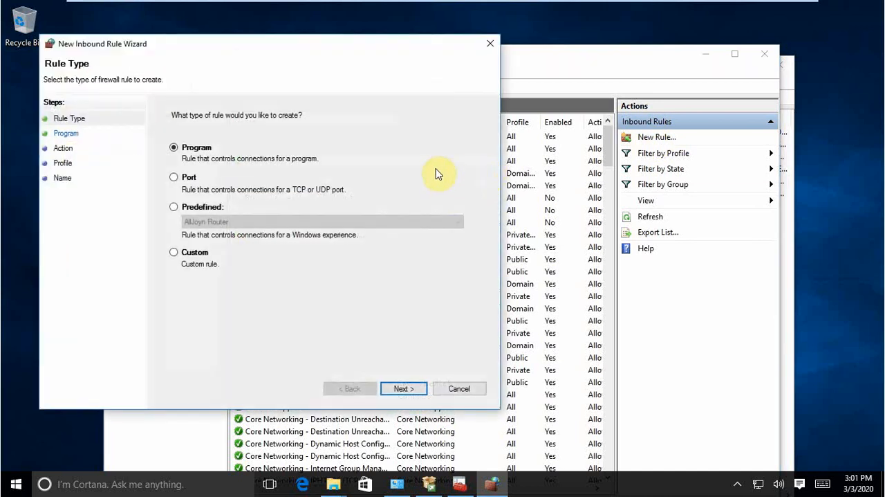
left_click_drag(328, 53, 554, 83)
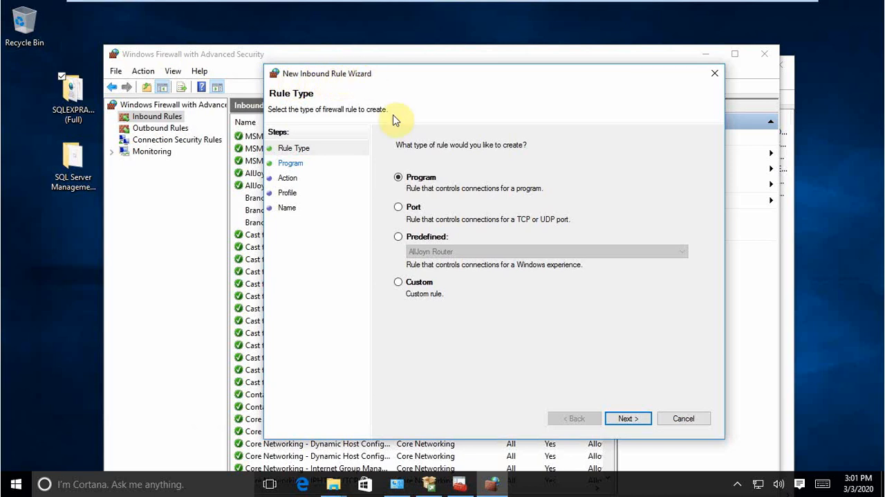
left_click(398, 207)
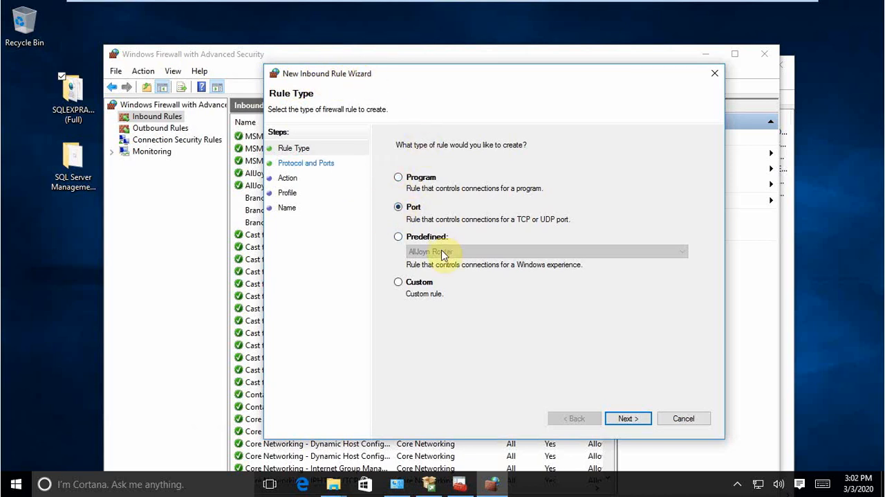
left_click(627, 420)
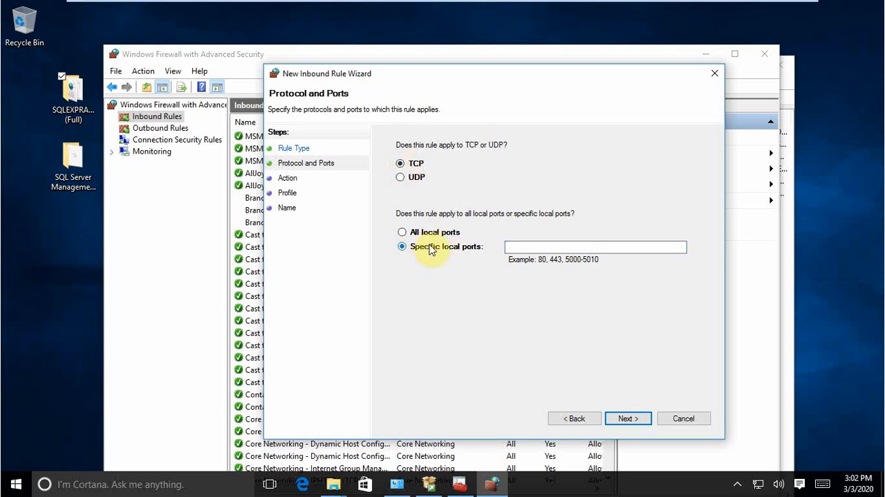
Step: Apply the rule to specific local TCP port 1433, allowing the connection for the Domain, Private and Public profiles
left_click(516, 247)
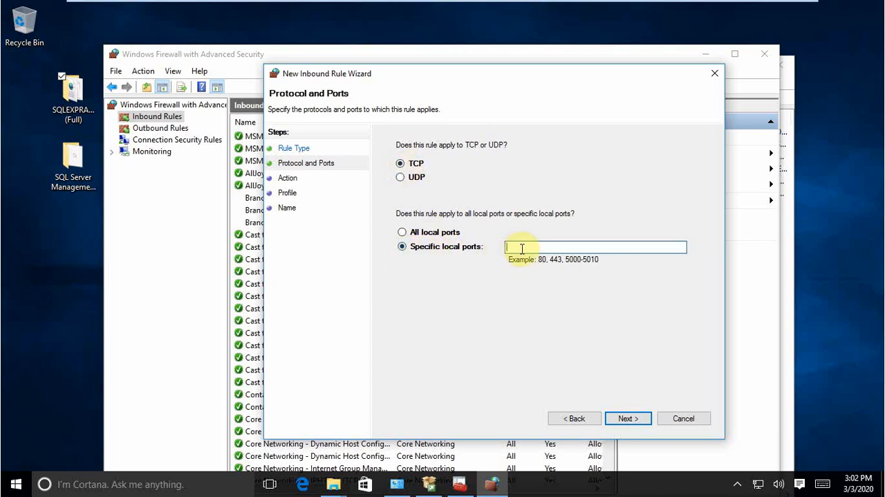
type("1")
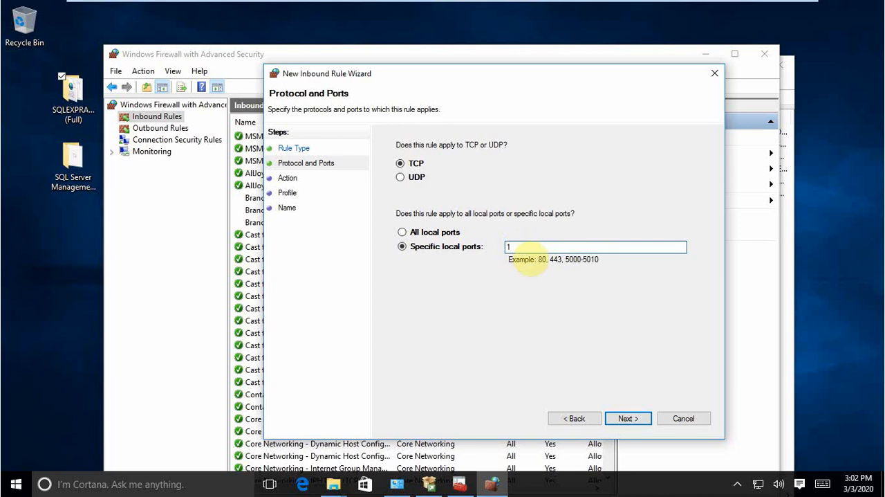
type("433")
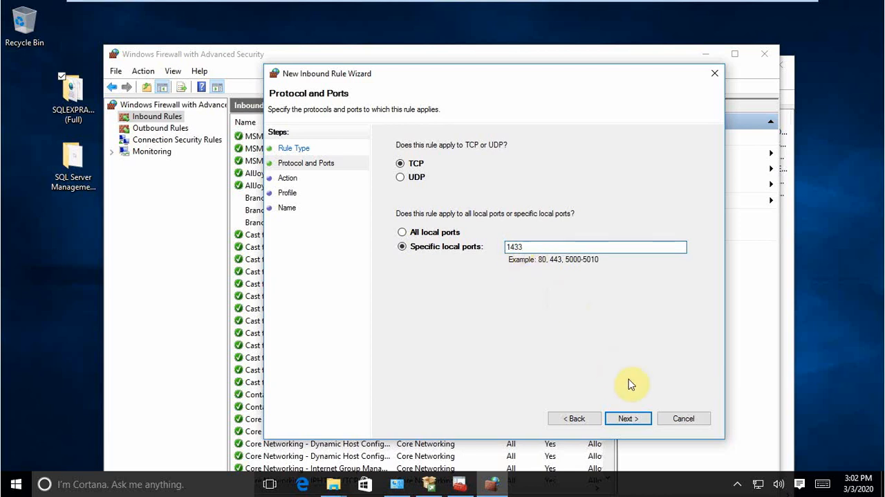
left_click(627, 418)
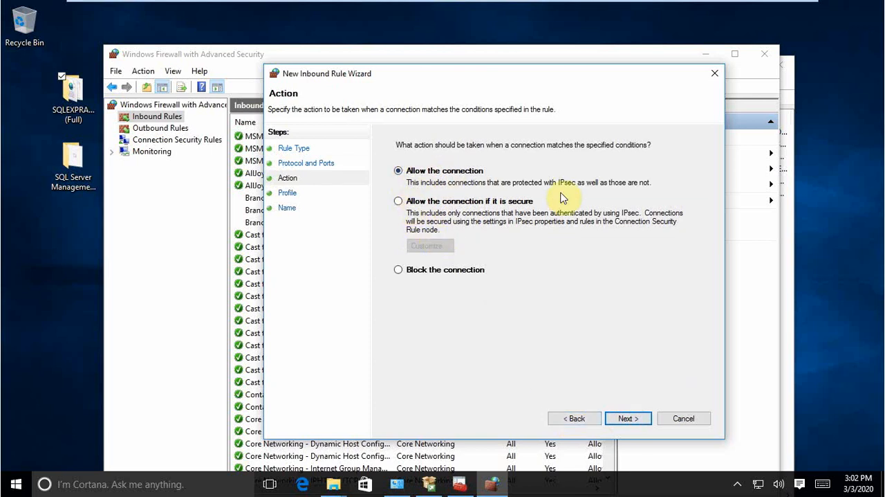
left_click(636, 423)
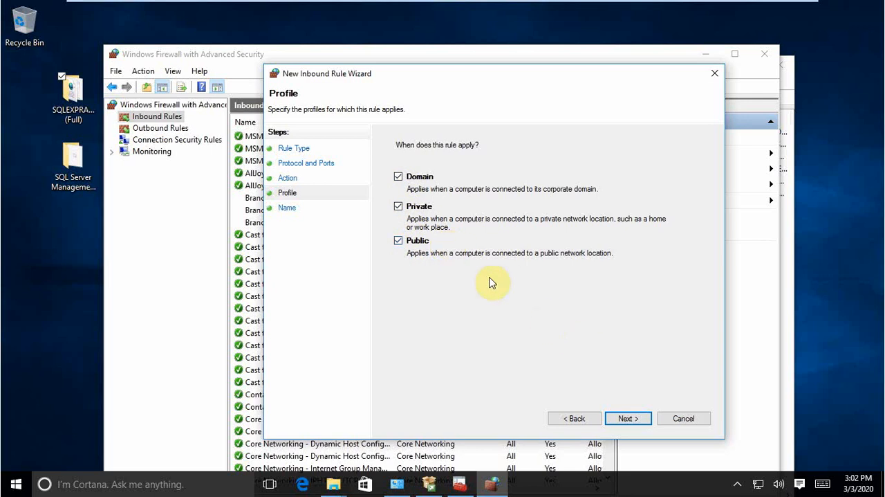
left_click(626, 419)
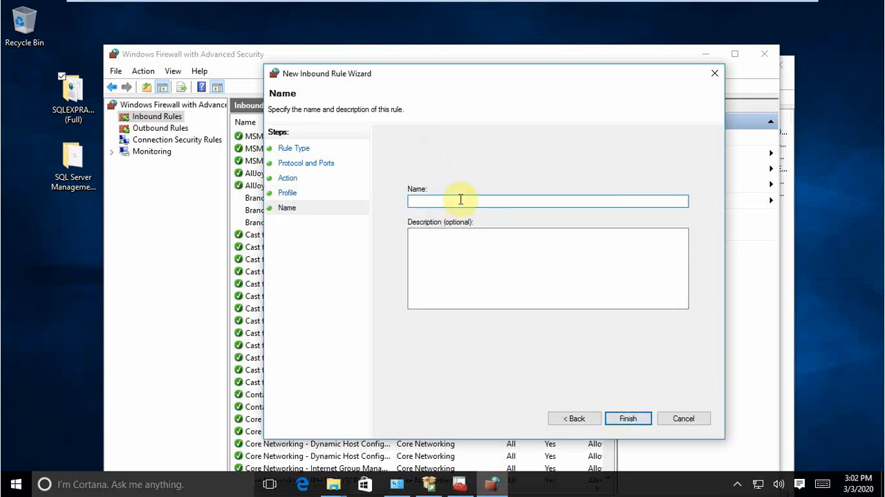
Step: Name the inbound rule SQL SERVER 2016, give it the description 1433, and finish creating it
type("SQL SER")
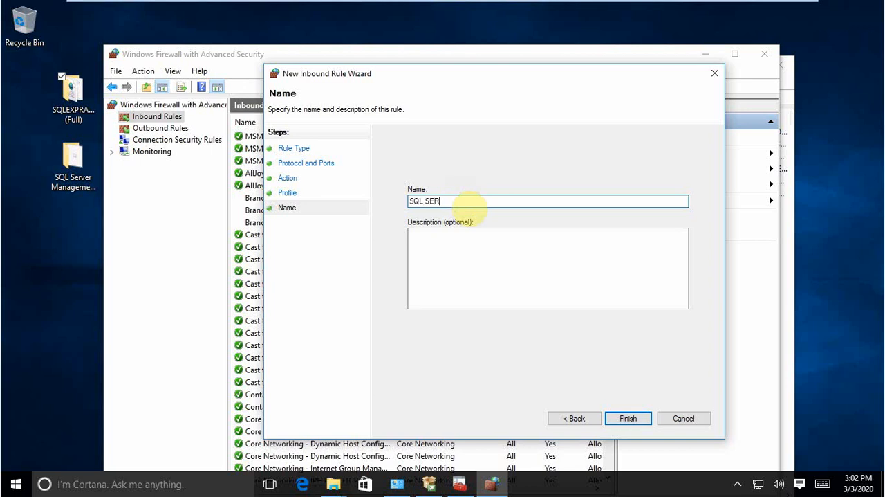
type("VER 2016")
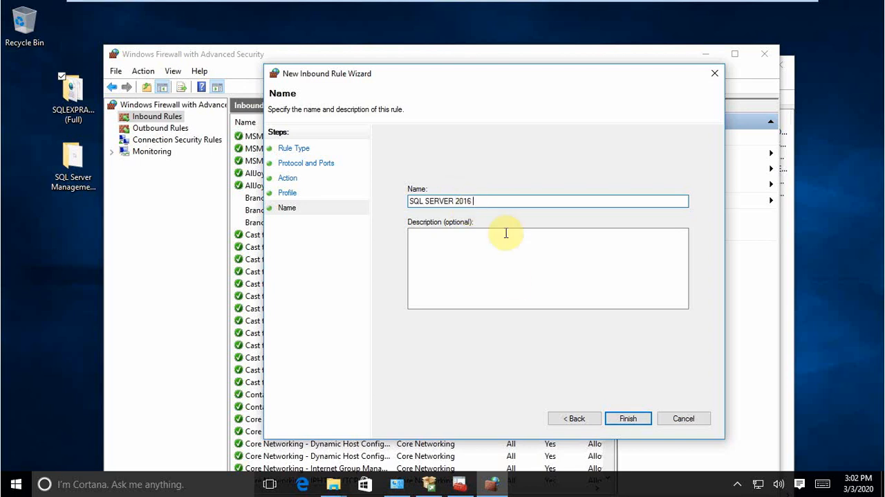
left_click(514, 261)
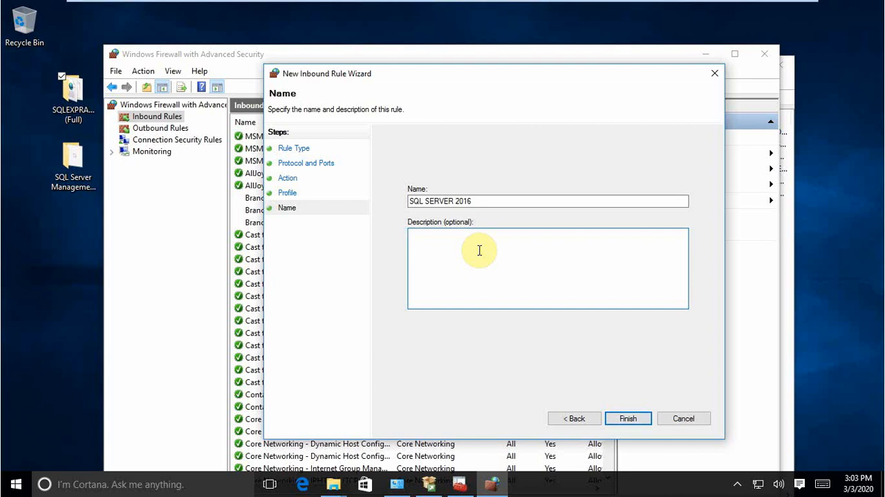
type("1433 - default port")
left_click(629, 419)
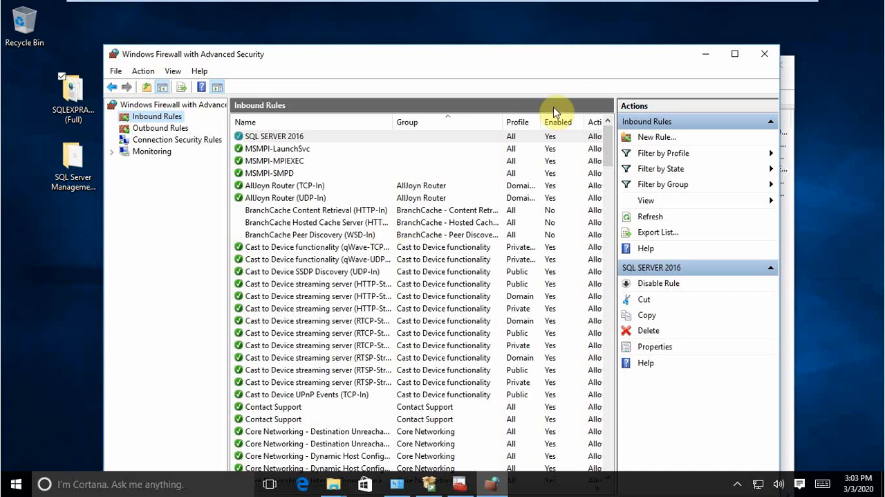
Step: Close the firewall window, SQL Server Configuration Manager and SQL Server Installation Center
left_click(764, 58)
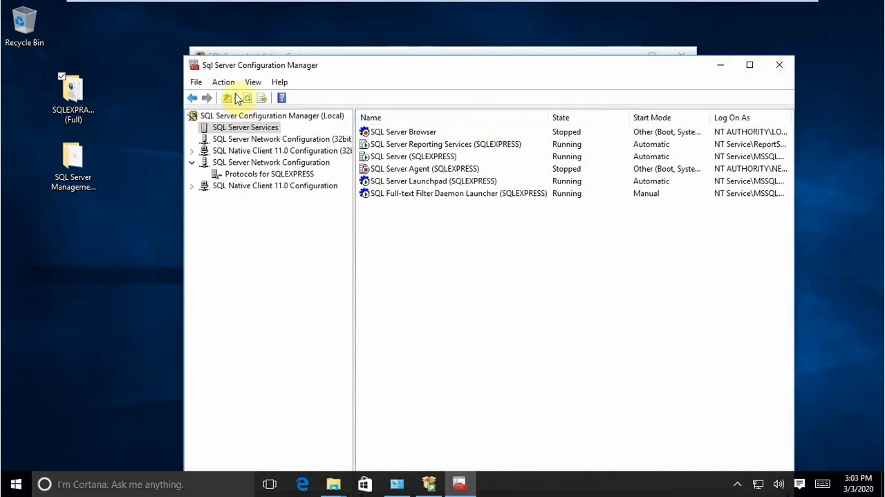
left_click(777, 68)
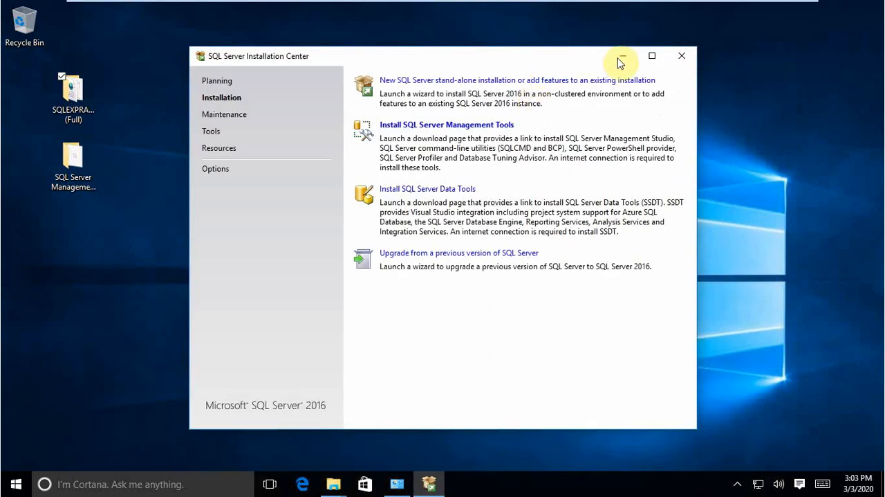
left_click(683, 53)
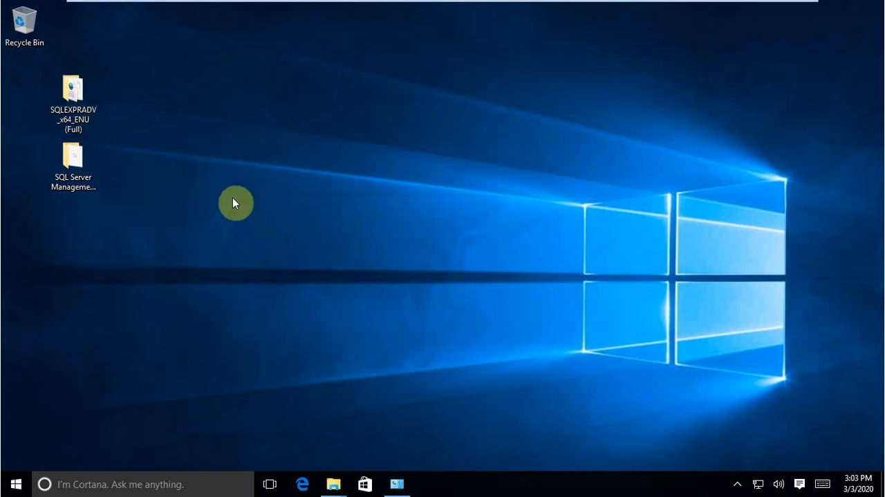
Step: Launch SSMS-Setup-ENU from the SQL Server Management Studio 2017 desktop folder and allow it to make changes to the PC
left_click(90, 177)
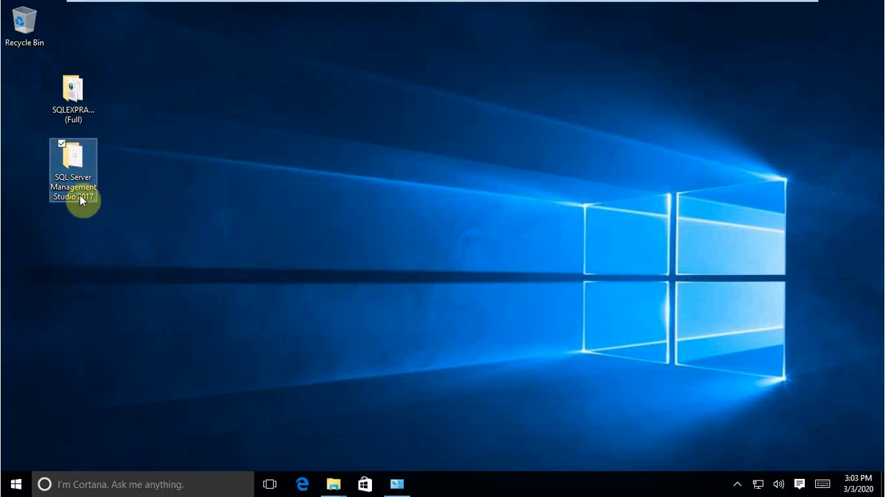
left_click(198, 206)
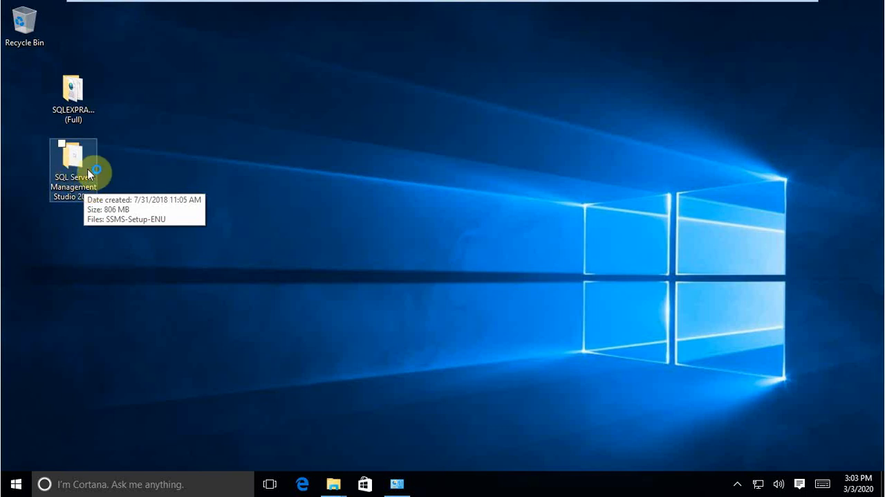
double_click(83, 174)
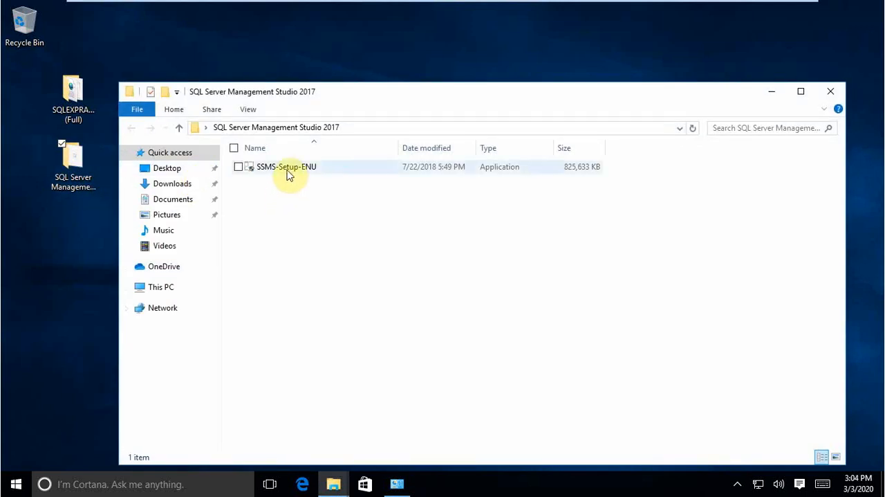
left_click(288, 173)
double_click(291, 171)
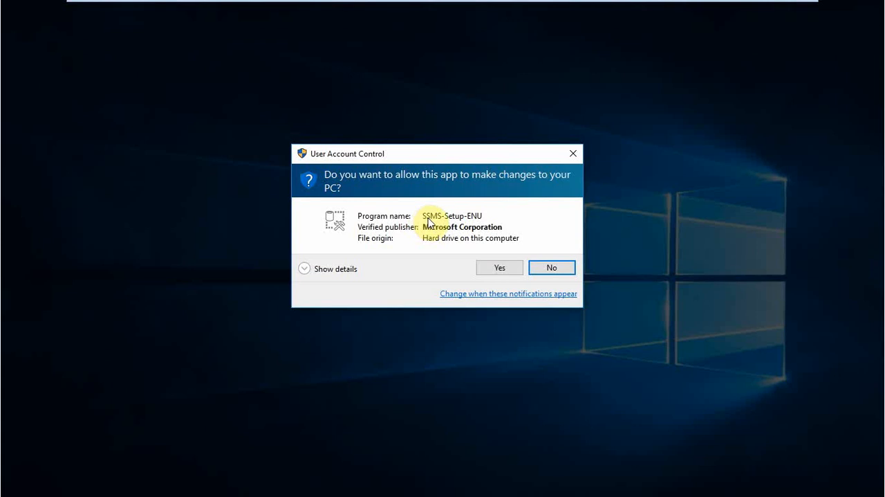
left_click(497, 268)
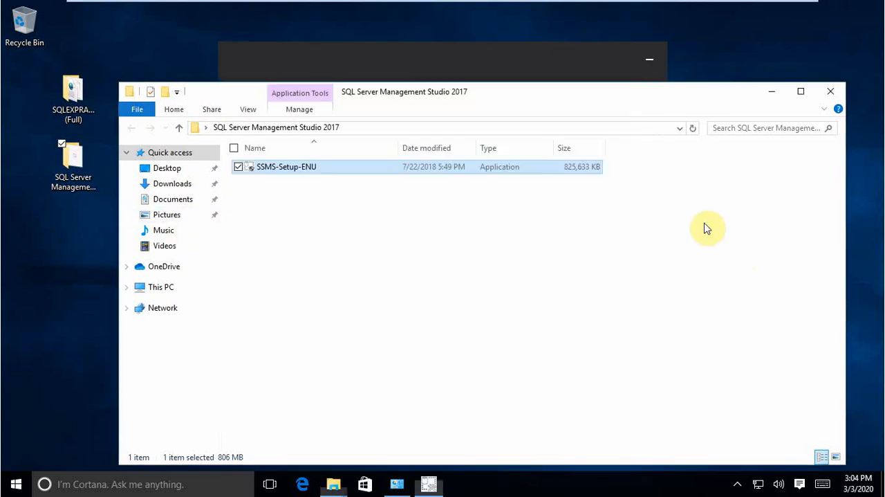
Step: Bring the Microsoft SQL Server Management Studio 17.8.1 setup to the front and start the installation
left_click(705, 228)
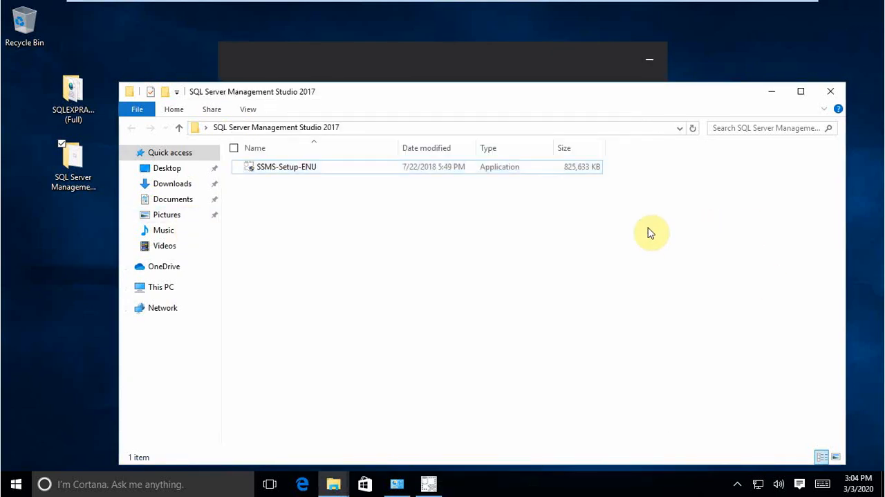
left_click(429, 484)
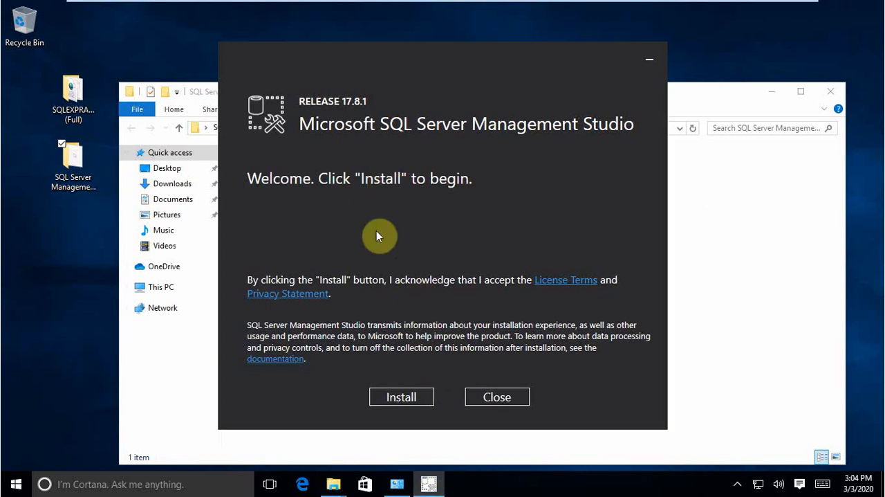
left_click(395, 402)
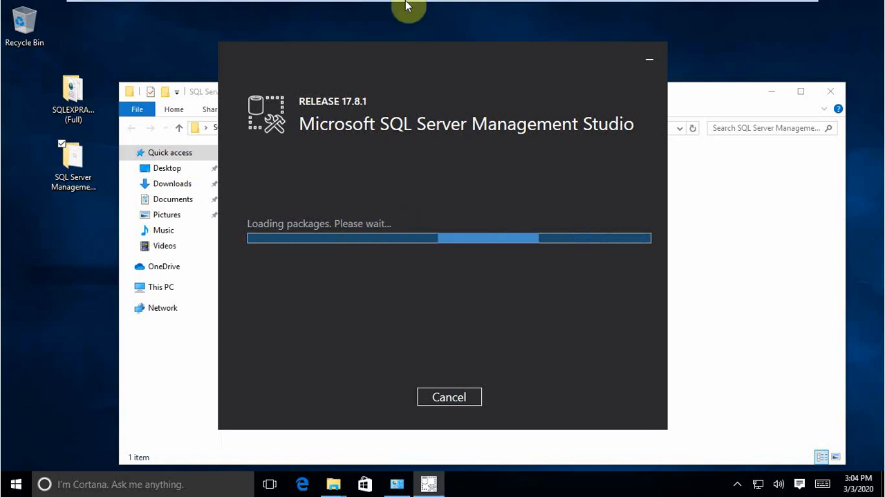
mouse_move(408, 6)
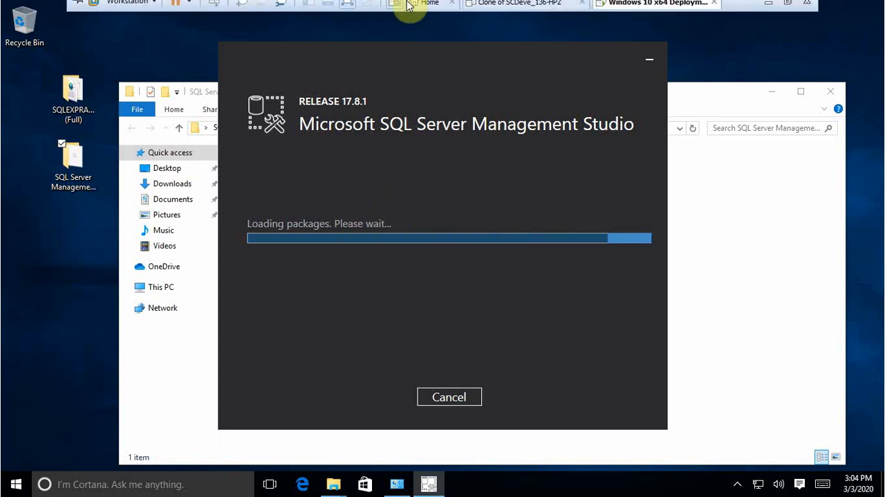
left_click(766, 12)
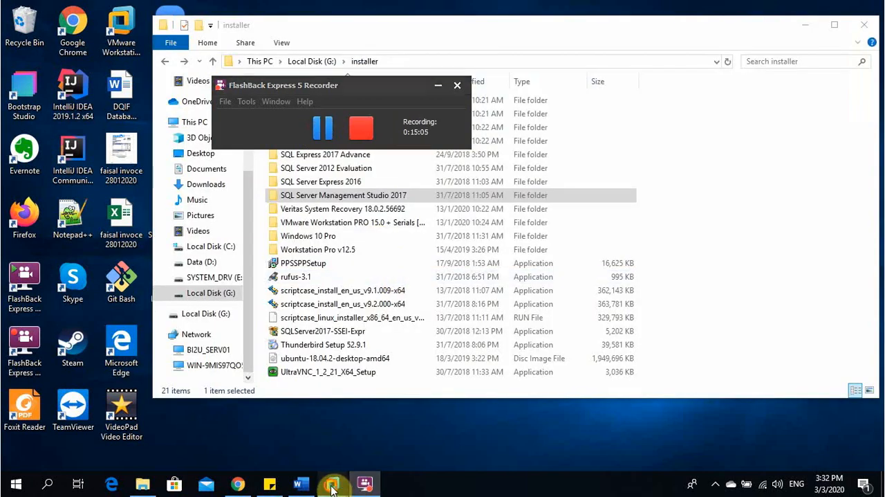
mouse_move(332, 487)
left_click(388, 425)
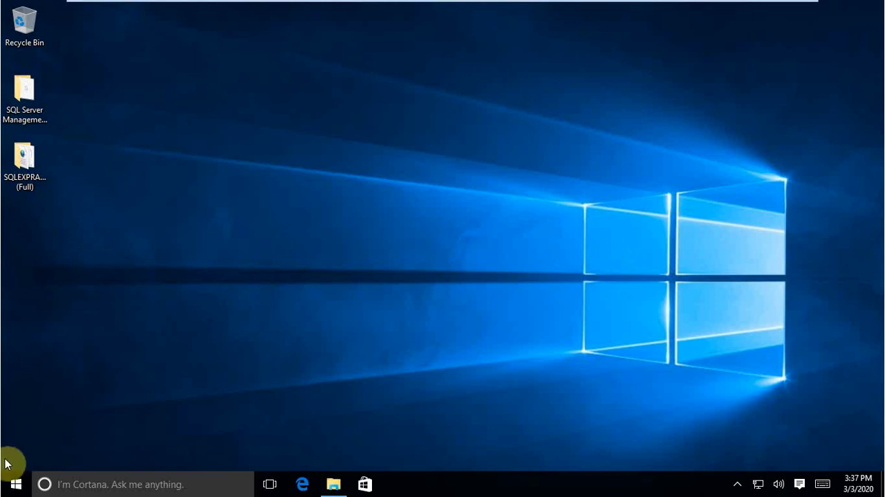
left_click(12, 482)
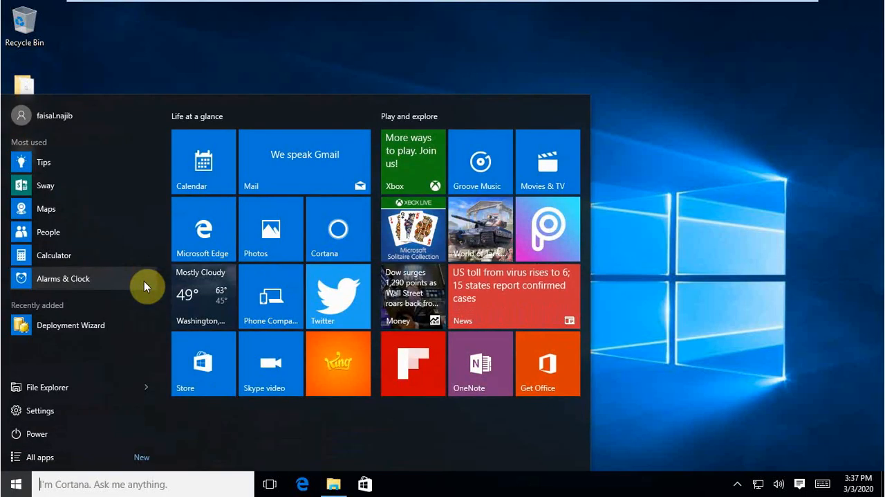
type("sq")
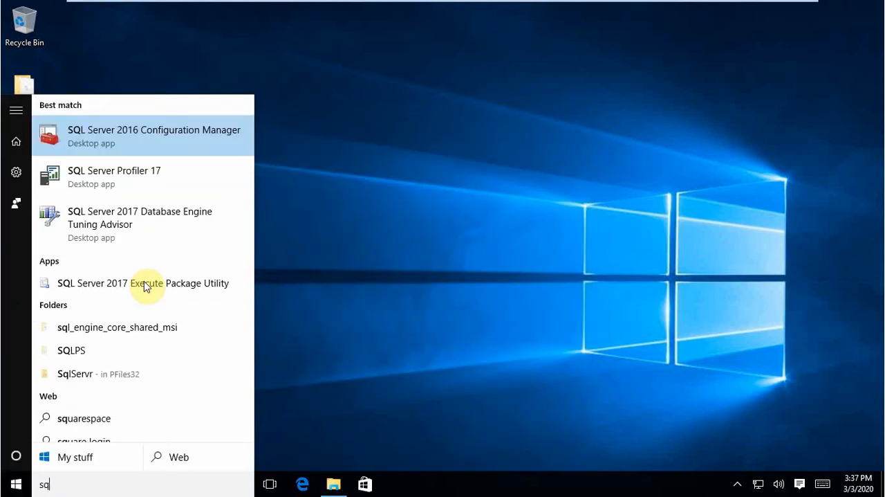
key("BackSpace")
key("BackSpace")
type("managemen")
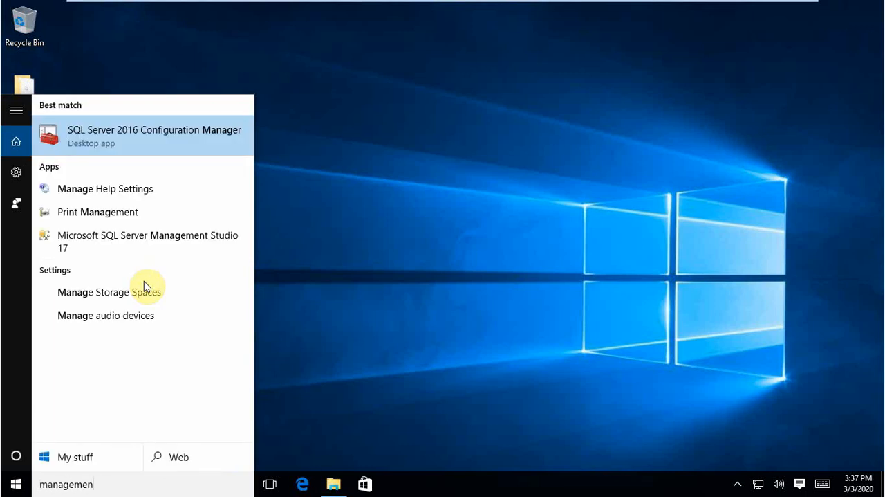
type("t")
key("BackSpace")
key("BackSpace")
key("BackSpace")
key("BackSpace")
key("BackSpace")
key("BackSpace")
key("BackSpace")
key("BackSpace")
key("BackSpace")
key("BackSpace")
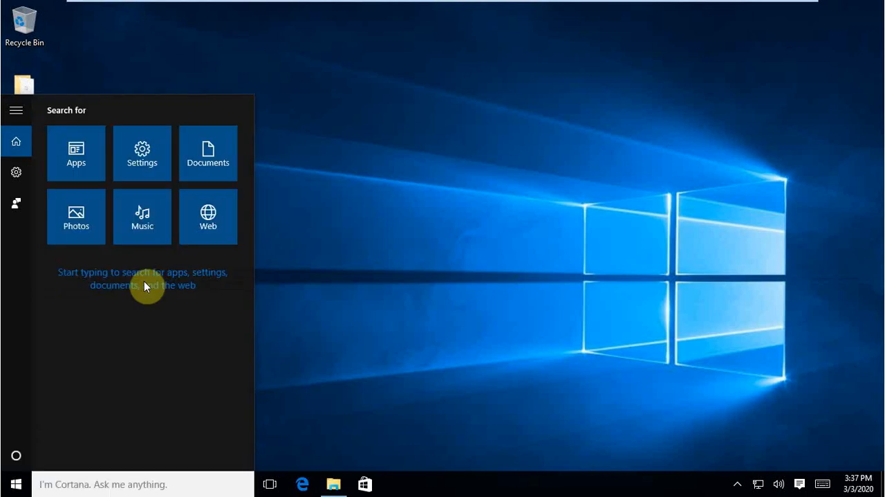
key("Escape")
Step: Search Windows for "management" and launch Microsoft SQL Server Management Studio 17
left_click(4, 494)
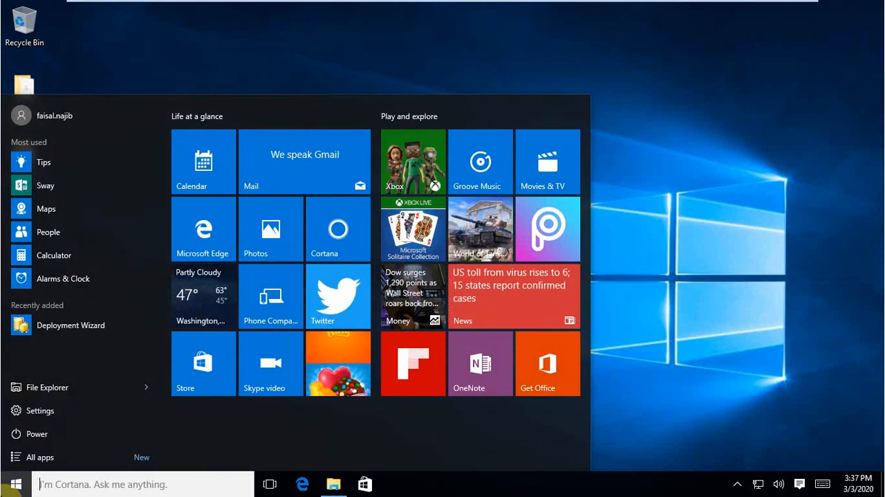
type("manamgement")
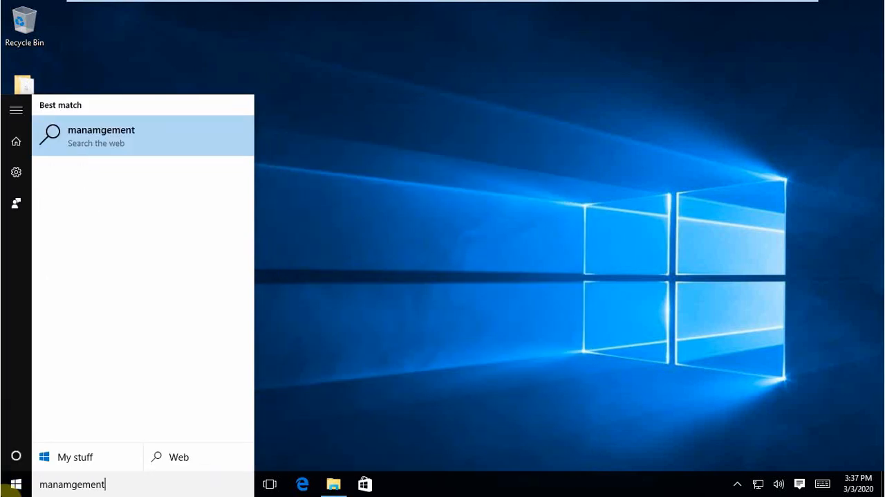
key("BackSpace")
key("BackSpace")
key("BackSpace")
key("BackSpace")
key("BackSpace")
key("BackSpace")
key("BackSpace")
type("gement")
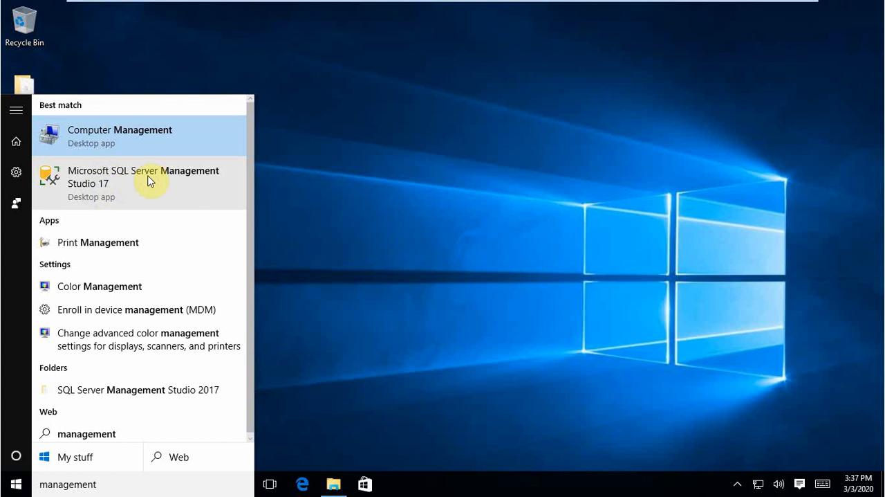
left_click(118, 194)
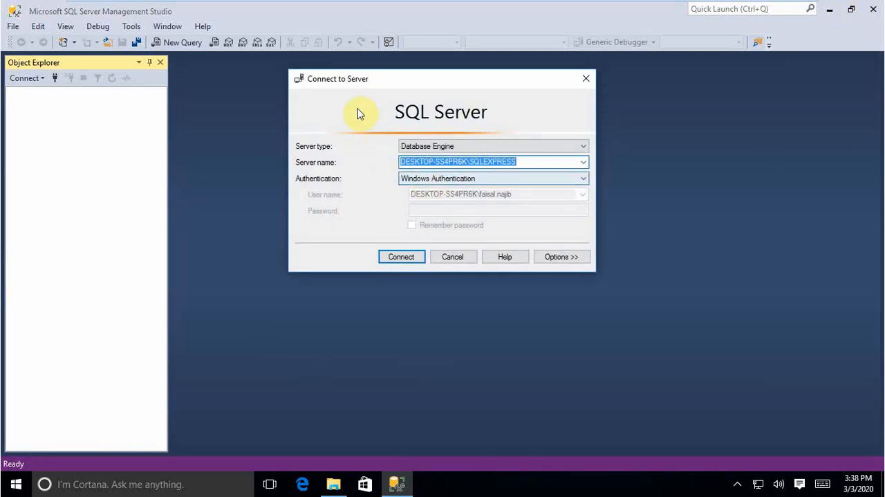
Step: Clear the server name in the Connect to Server dialog and choose Database Engine as the server type
left_click_drag(363, 83, 359, 134)
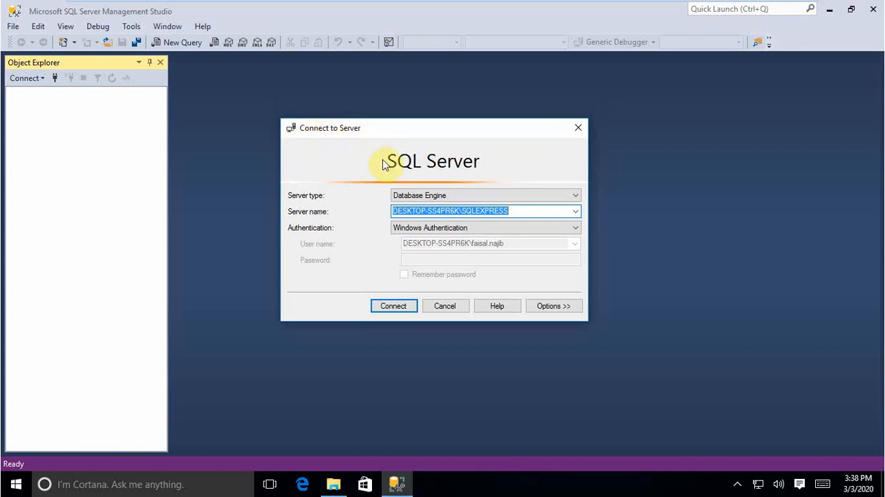
left_click(512, 210)
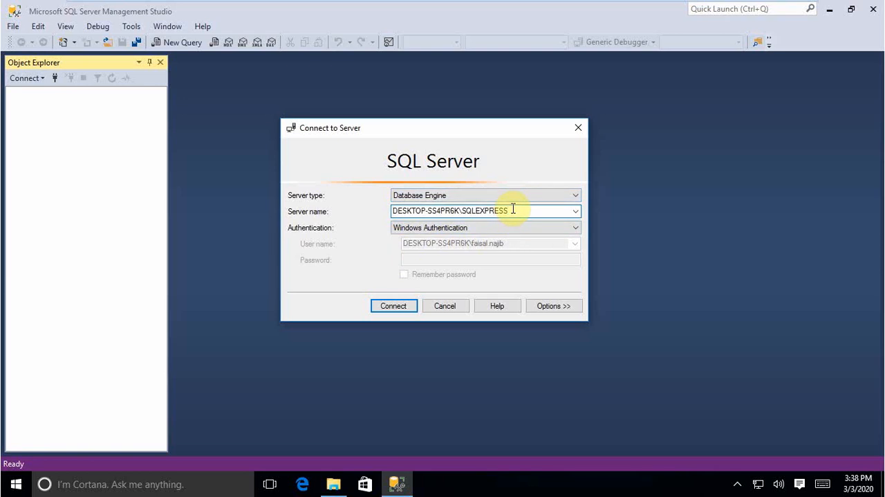
left_click_drag(512, 209, 382, 213)
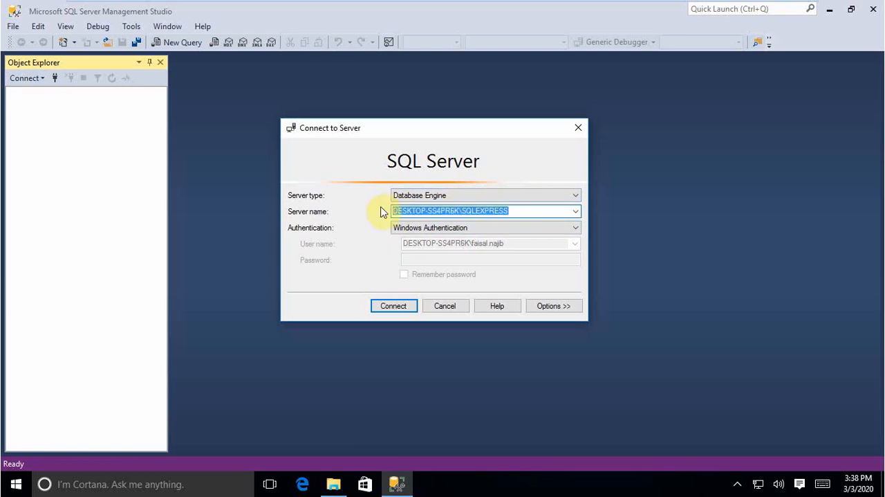
left_click(424, 196)
left_click(425, 203)
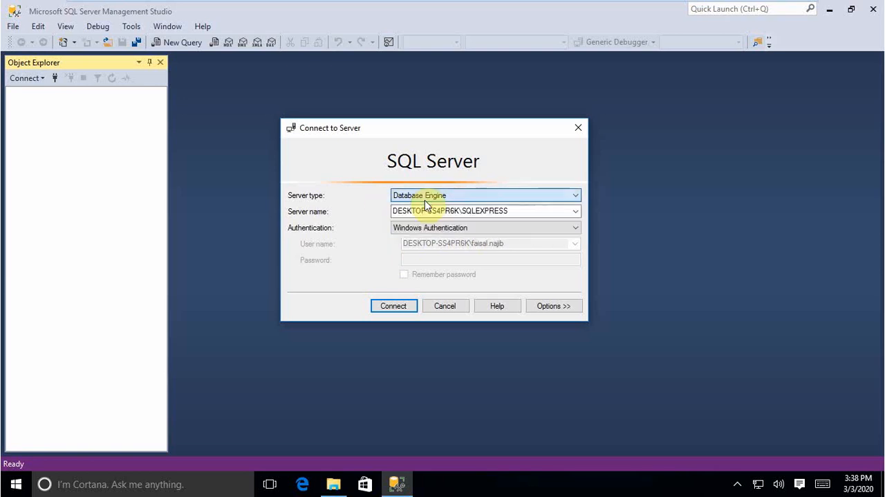
left_click(504, 210)
left_click_drag(504, 210, 376, 206)
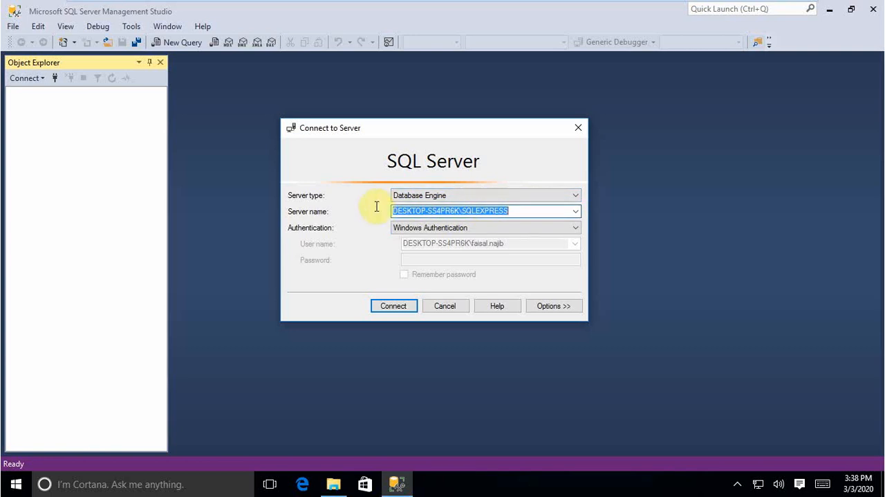
key("BackSpace")
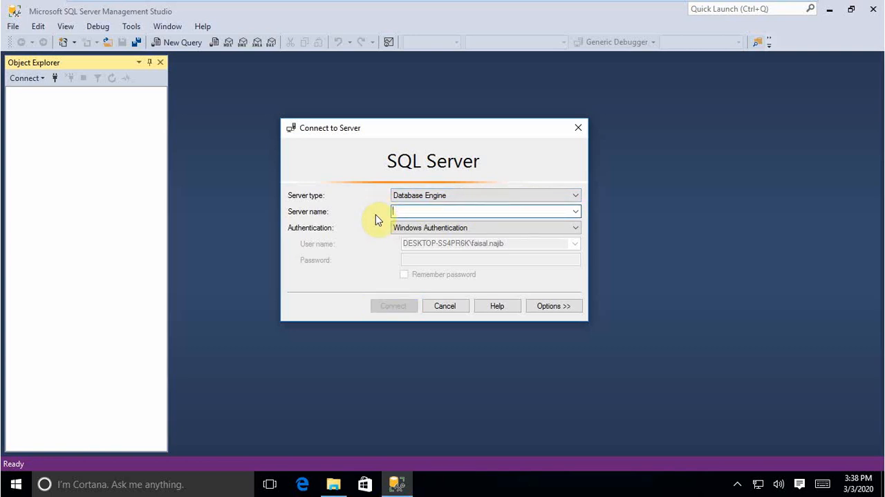
left_click(425, 196)
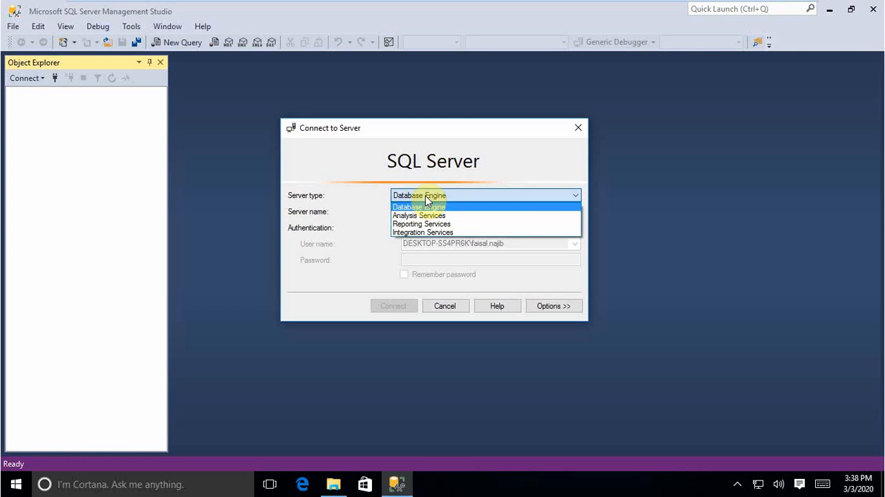
left_click(421, 207)
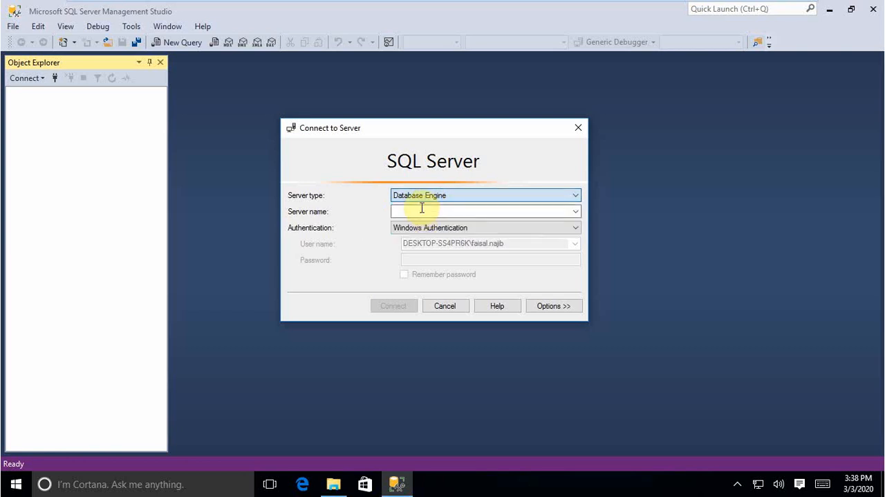
Step: Browse the local servers for more instances and select DESKTOP-SS4PR6K\SQLEXPRESS under Database Engine as the server name
left_click(575, 211)
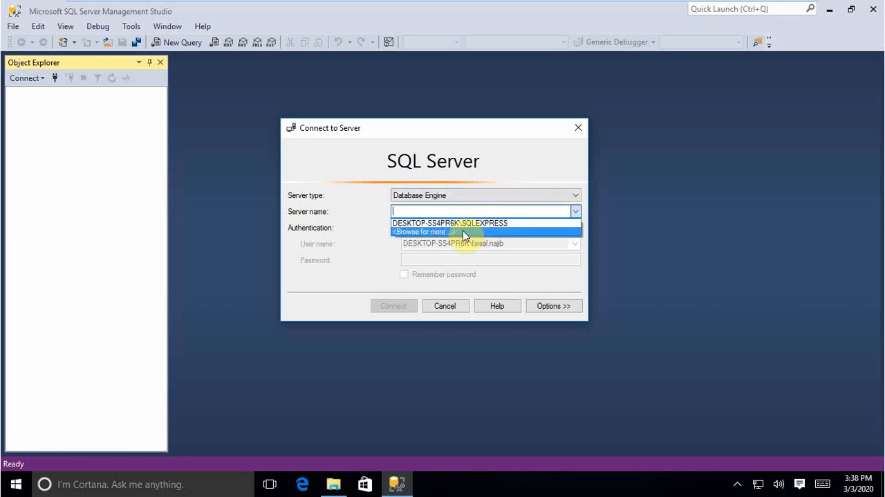
left_click(463, 231)
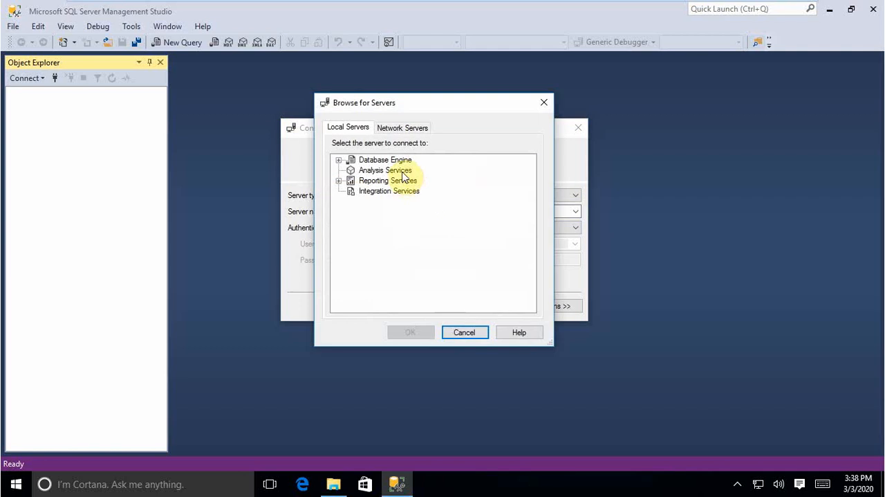
left_click_drag(413, 107, 463, 99)
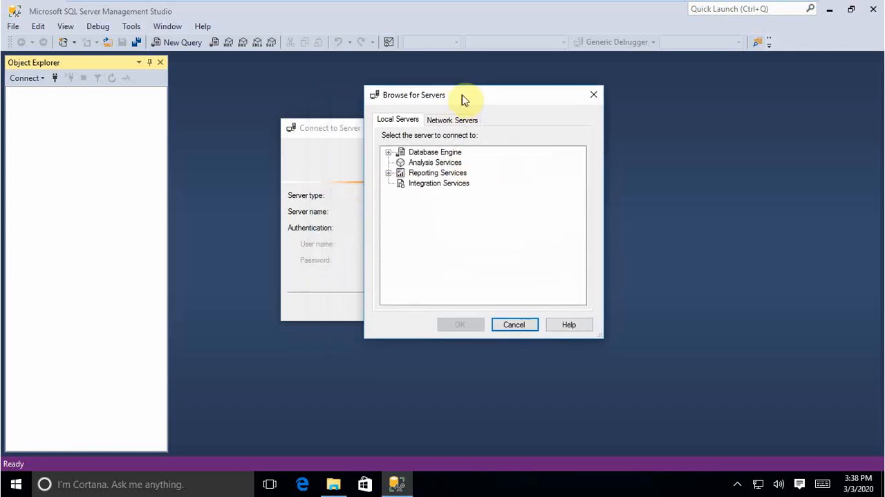
left_click(415, 152)
left_click(389, 152)
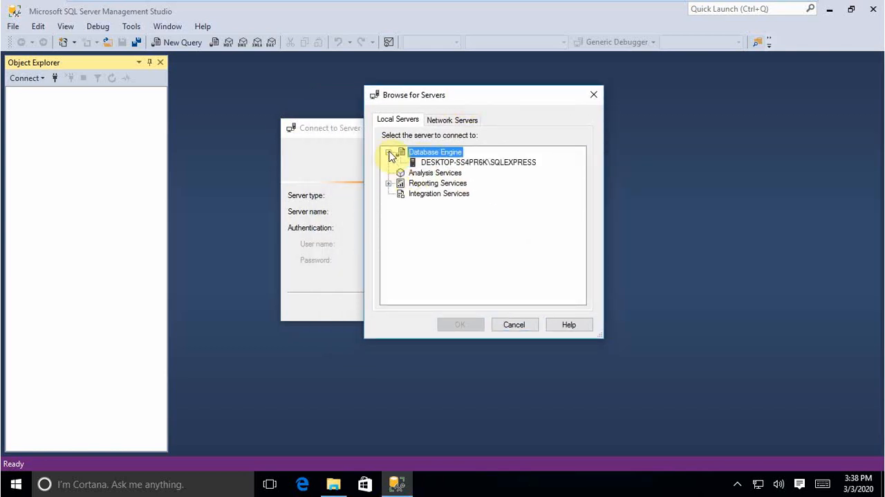
left_click(429, 163)
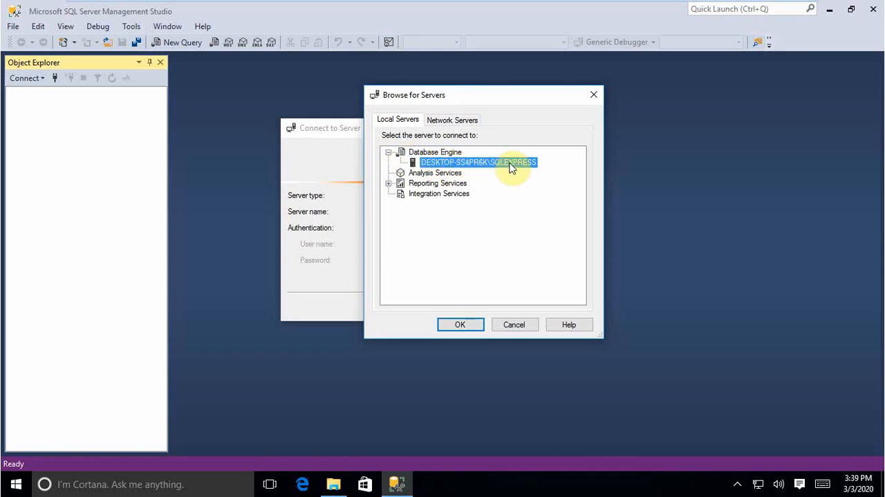
left_click(459, 326)
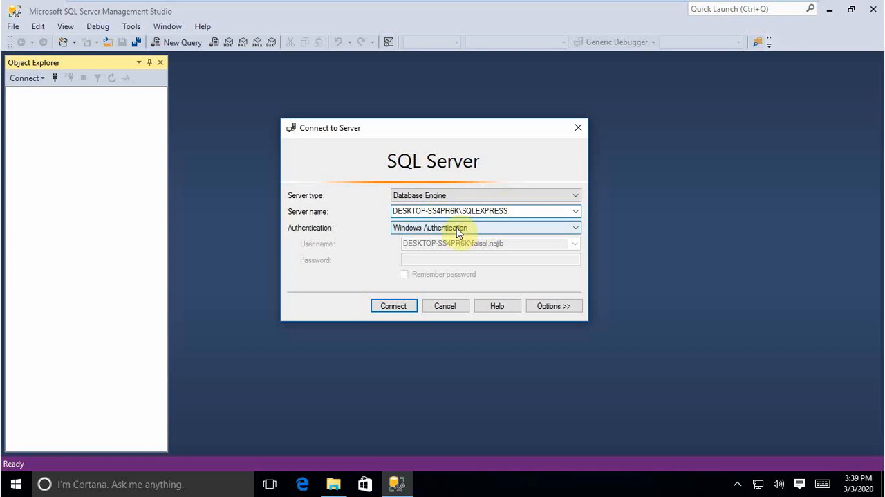
Step: Choose Windows Authentication and connect to the selected SQLEXPRESS server
left_click(414, 233)
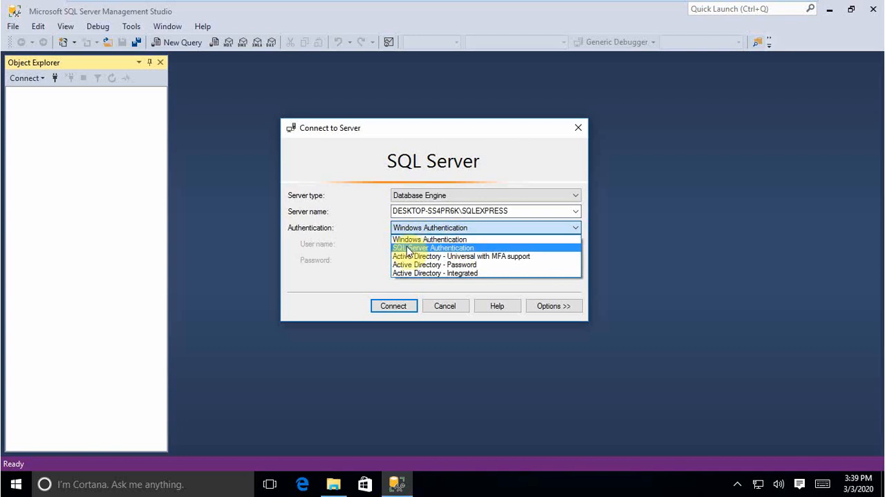
left_click(411, 240)
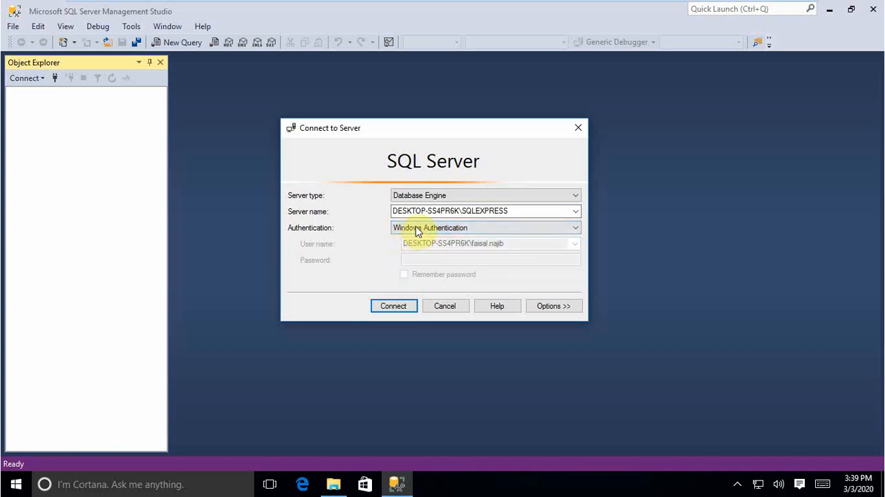
left_click(402, 308)
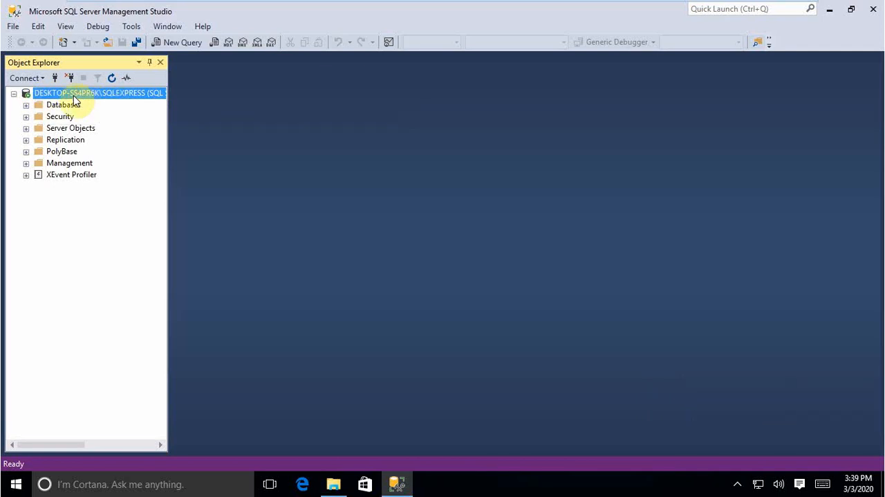
Step: Examine the master, model, msdb and tempdb entries under System Databases, then collapse the Databases folder
left_click(26, 106)
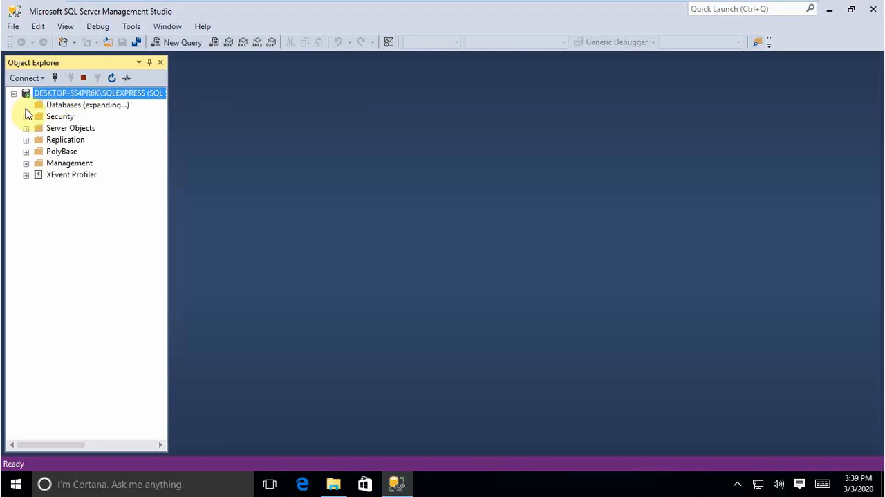
left_click(38, 117)
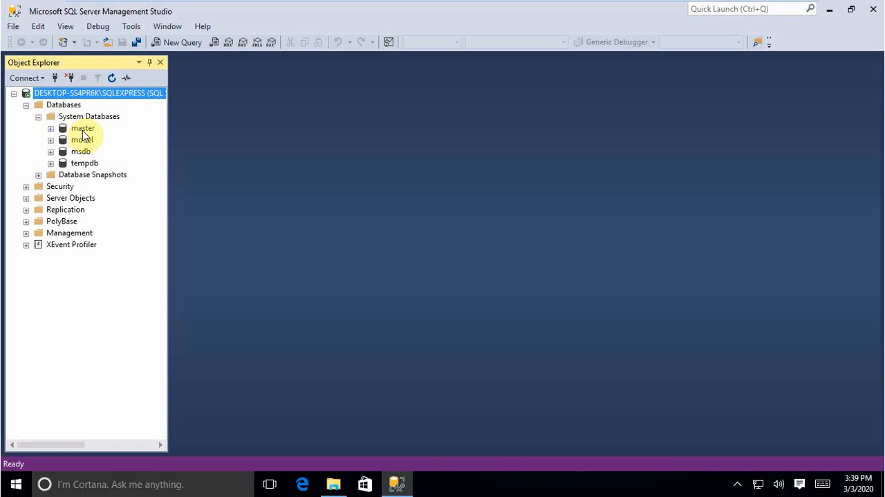
left_click(83, 130)
left_click(82, 140)
left_click(80, 152)
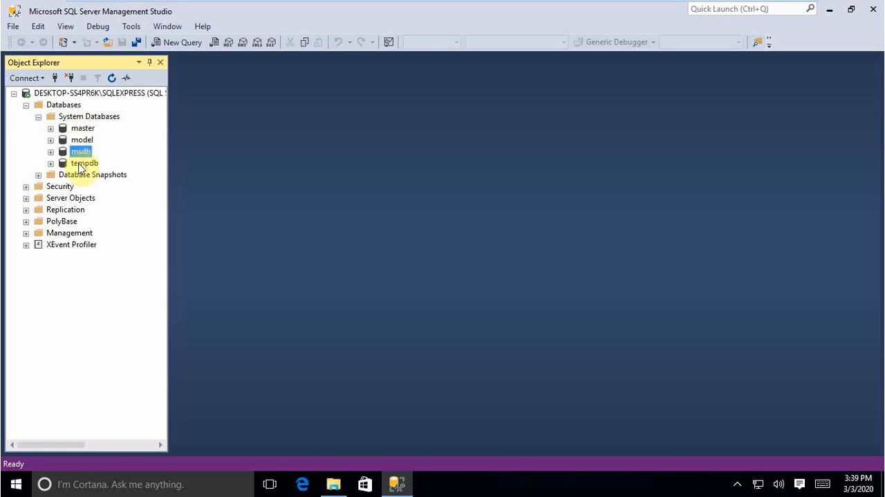
left_click(82, 164)
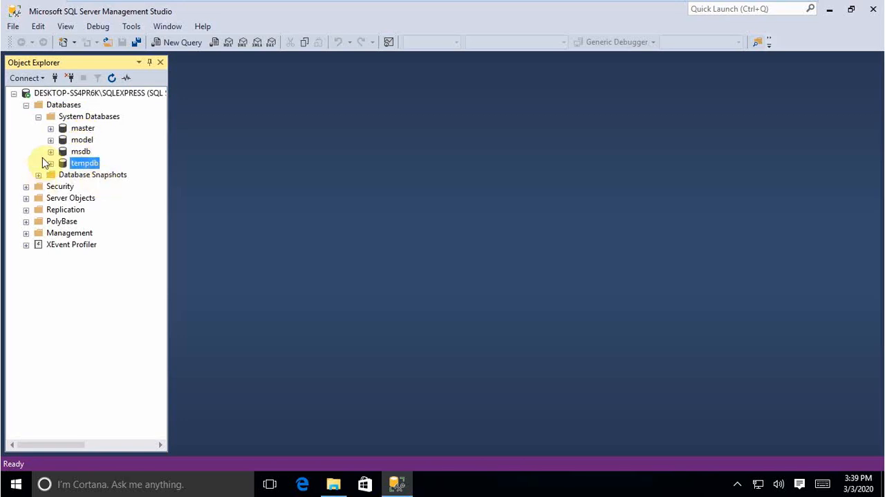
left_click(38, 117)
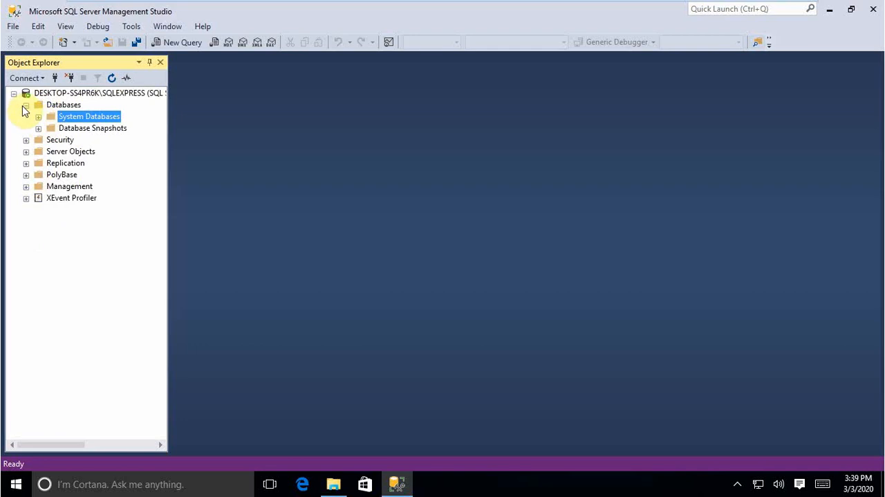
left_click(26, 105)
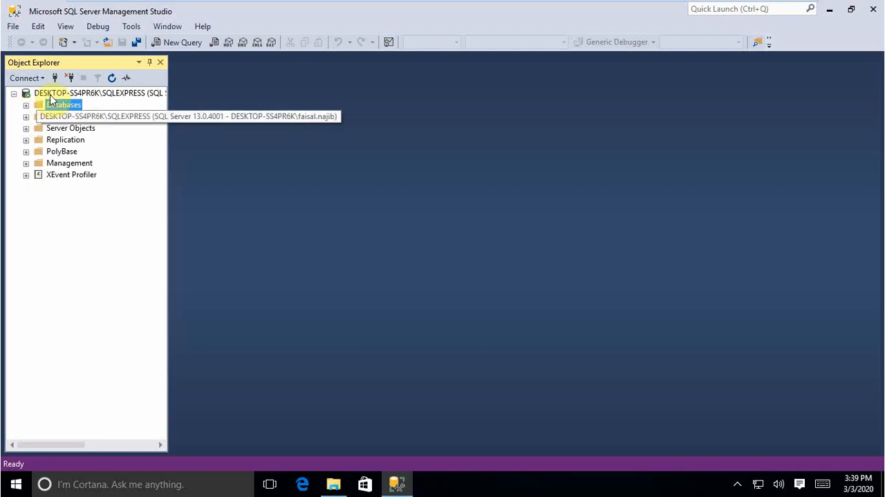
right_click(50, 96)
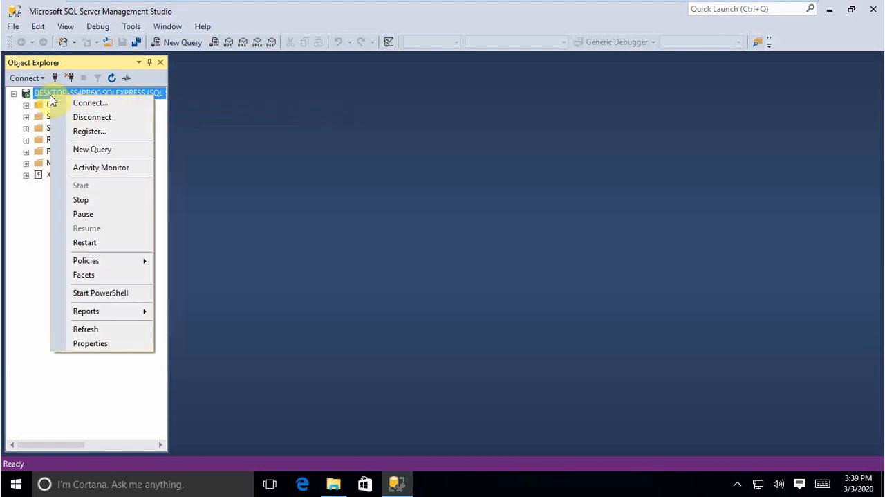
left_click(20, 113)
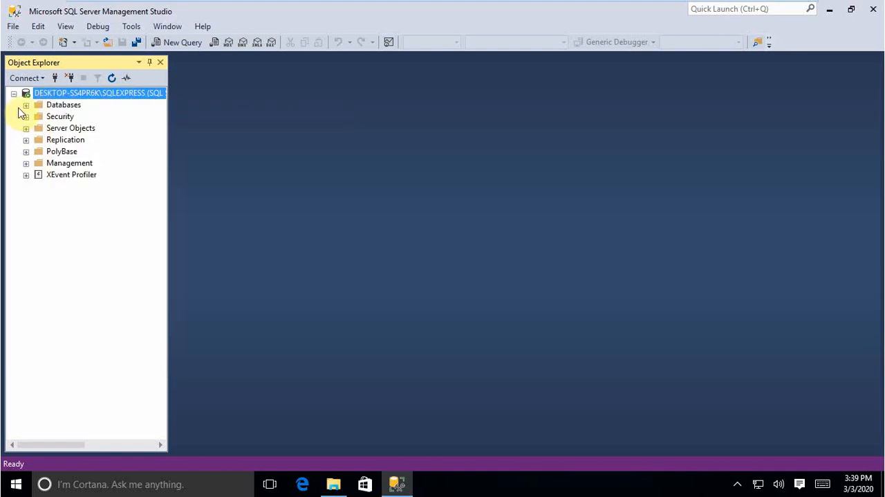
right_click(51, 96)
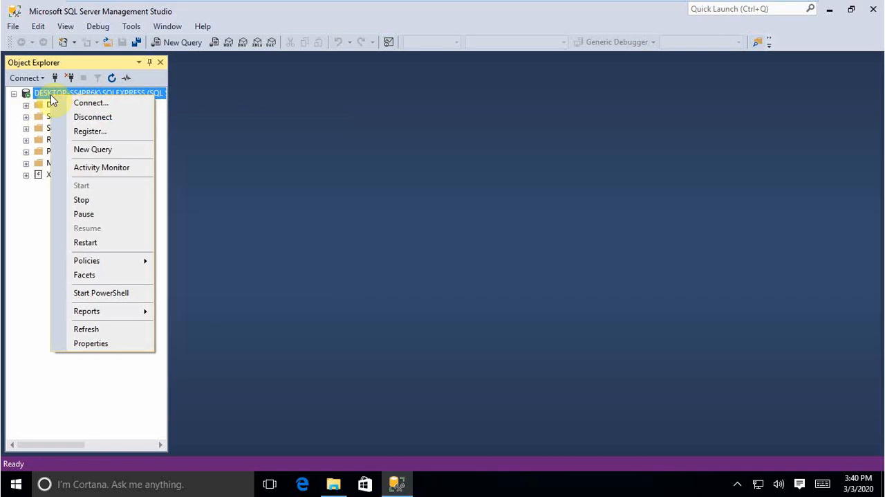
left_click(12, 129)
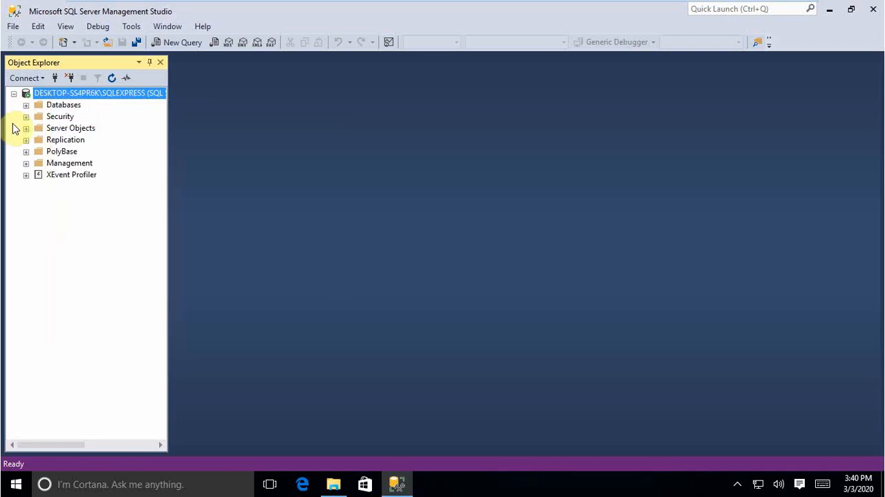
Step: Set the SQLEXPRESS server's authentication to SQL Server and Windows Authentication mode in its properties and acknowledge the restart notice
right_click(87, 96)
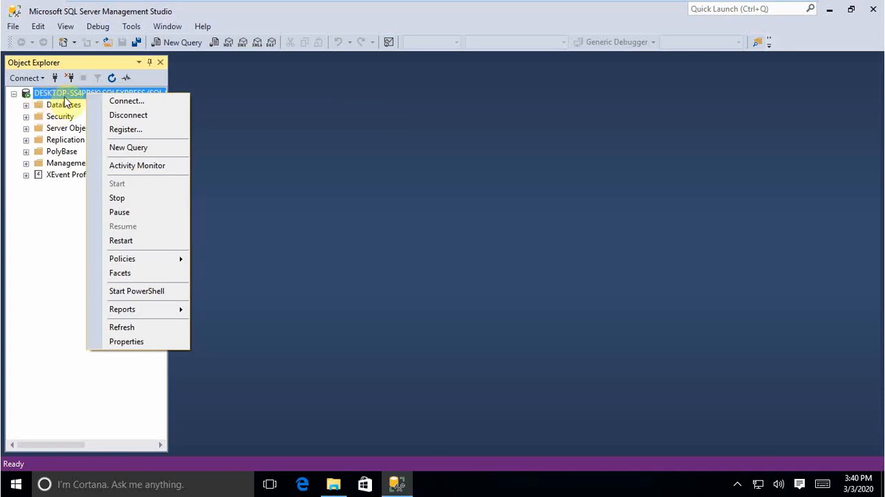
left_click(136, 347)
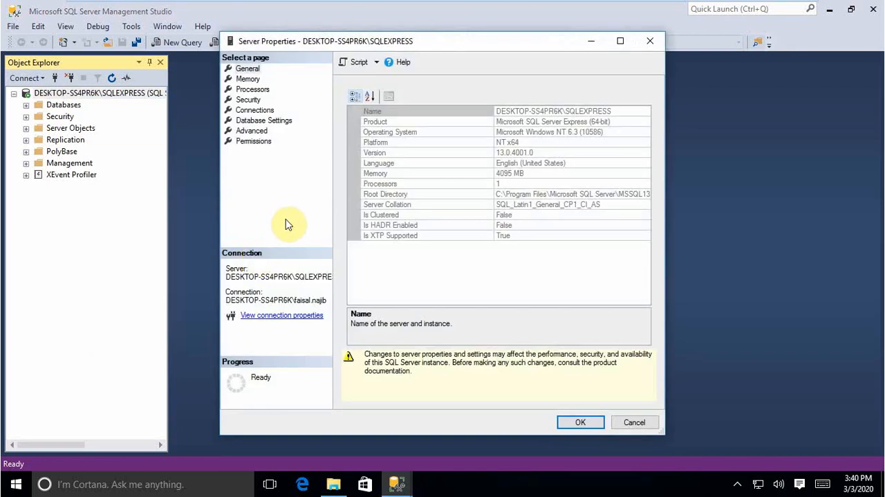
left_click(253, 131)
left_click(254, 142)
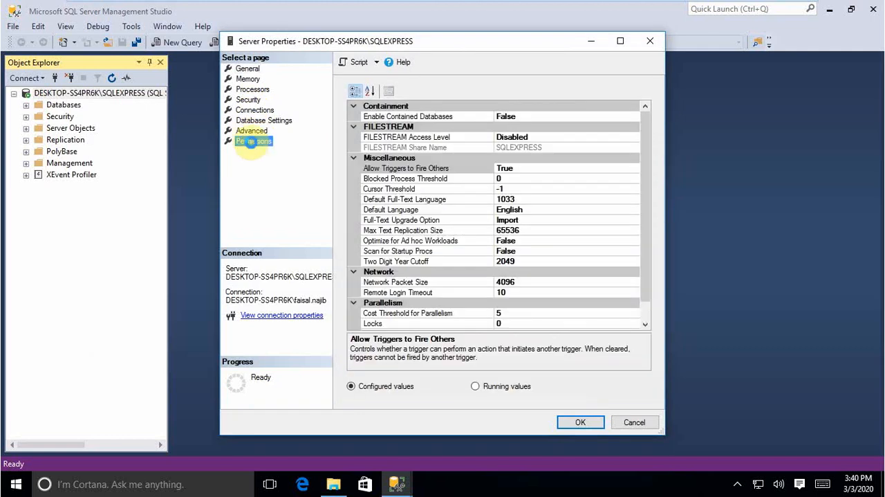
left_click(251, 101)
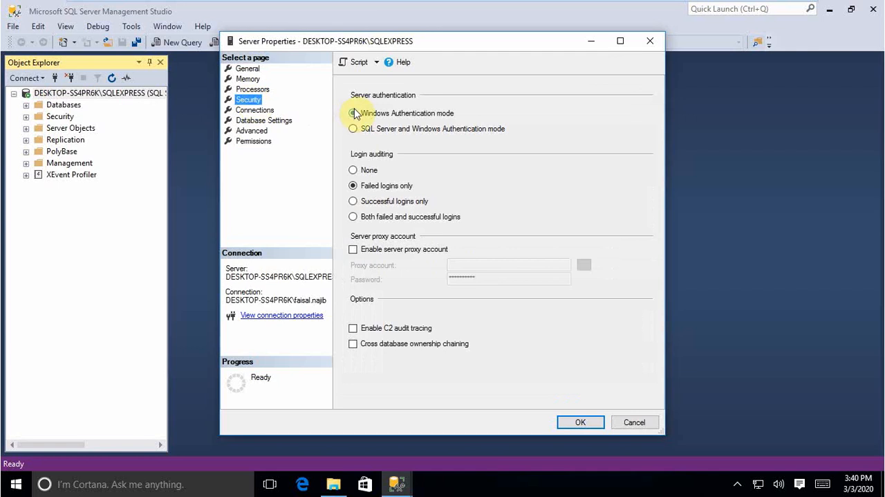
left_click(354, 130)
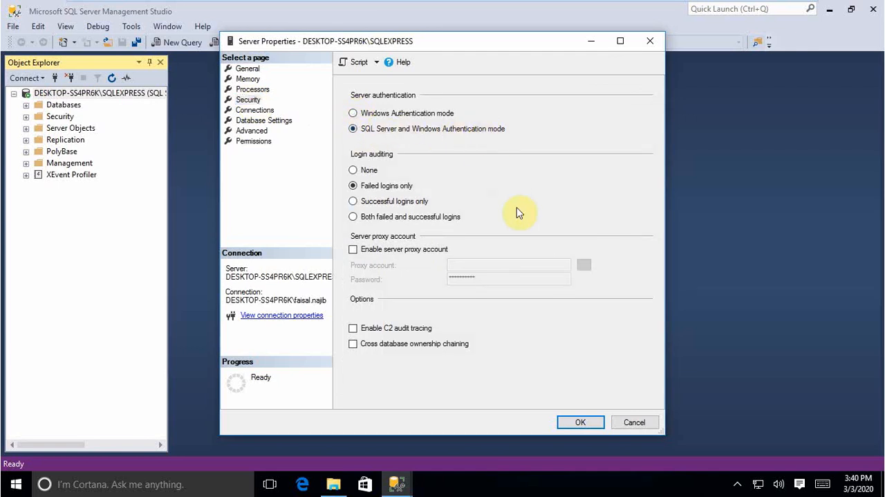
left_click(567, 422)
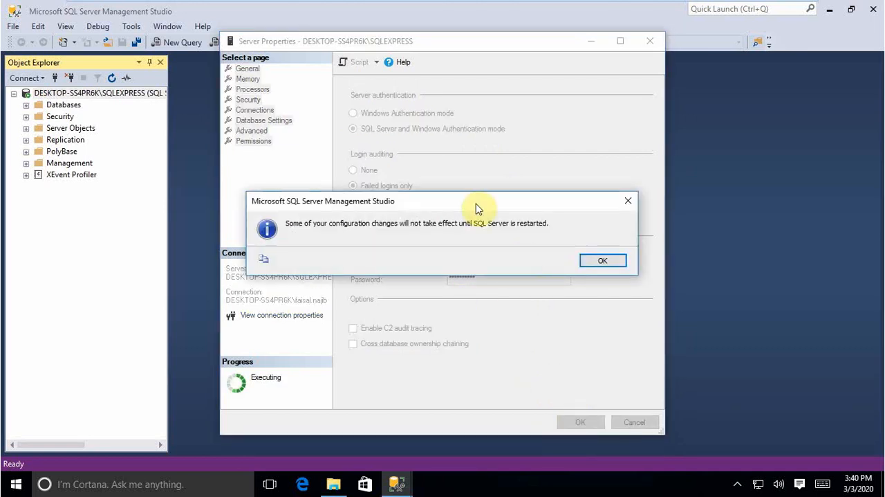
left_click_drag(475, 203, 464, 176)
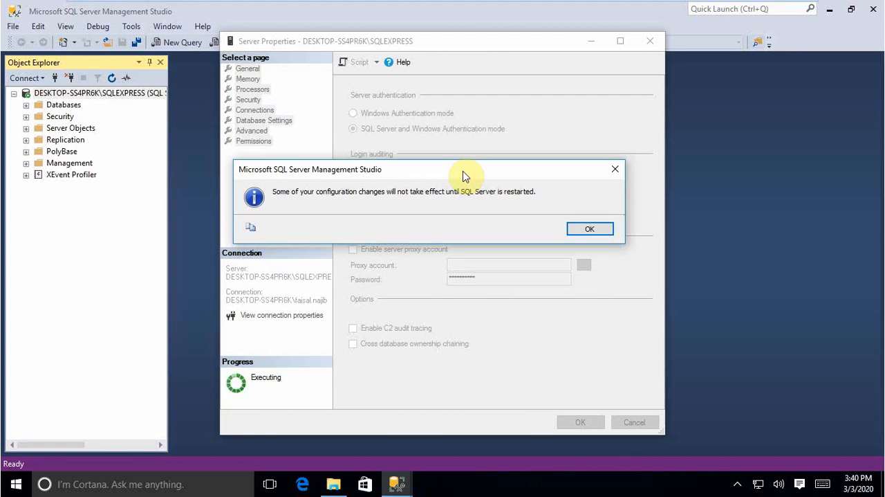
mouse_move(464, 176)
left_mouse_down()
mouse_move(493, 178)
mouse_move(480, 178)
left_mouse_up()
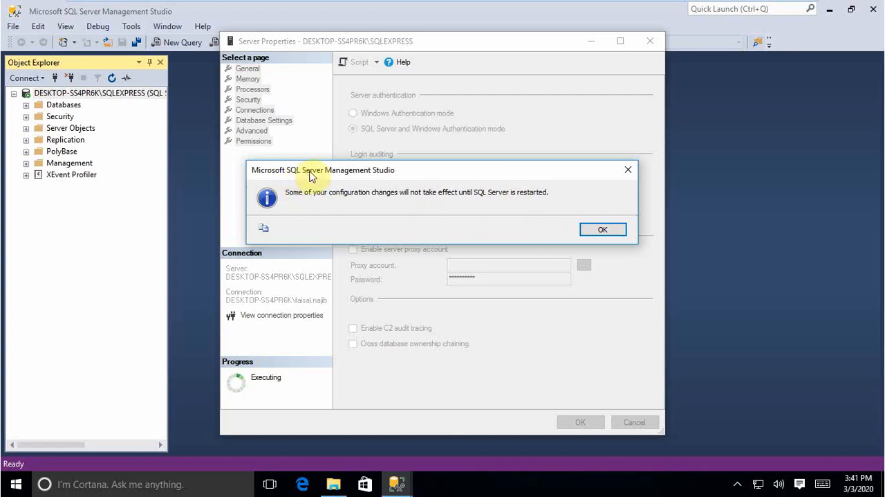
mouse_move(308, 172)
left_mouse_down()
mouse_move(332, 181)
mouse_move(310, 175)
left_mouse_up()
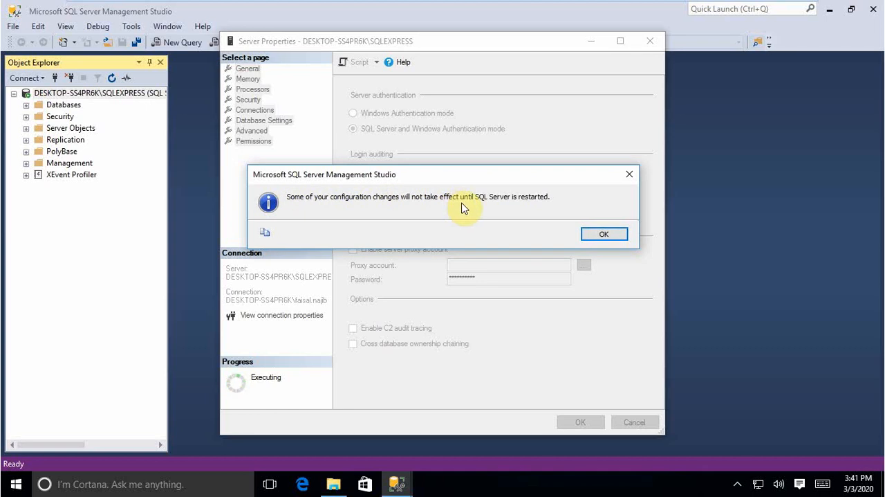
left_click(594, 235)
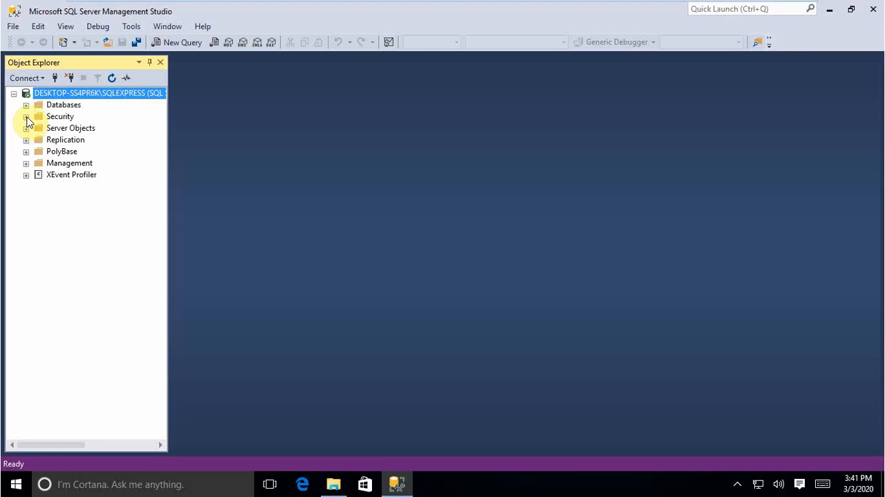
Step: Expand Security and Logins under the SQLEXPRESS server and open the properties of the sa login
left_click(27, 117)
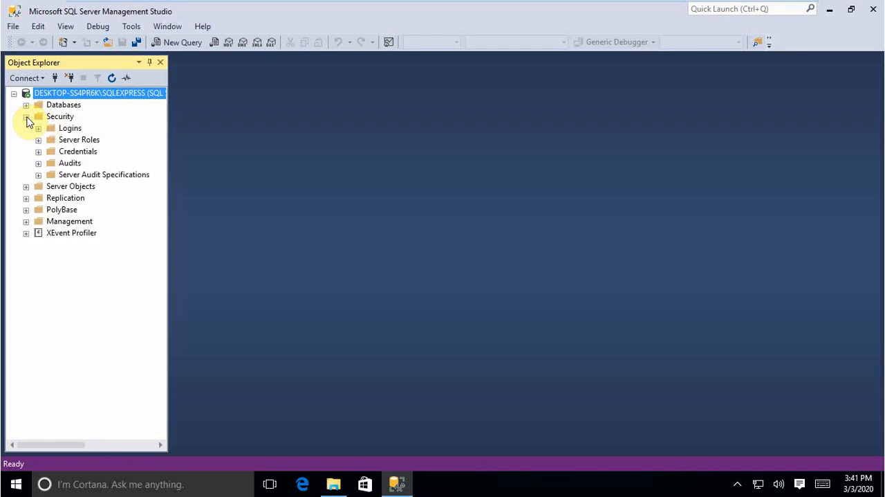
left_click(57, 118)
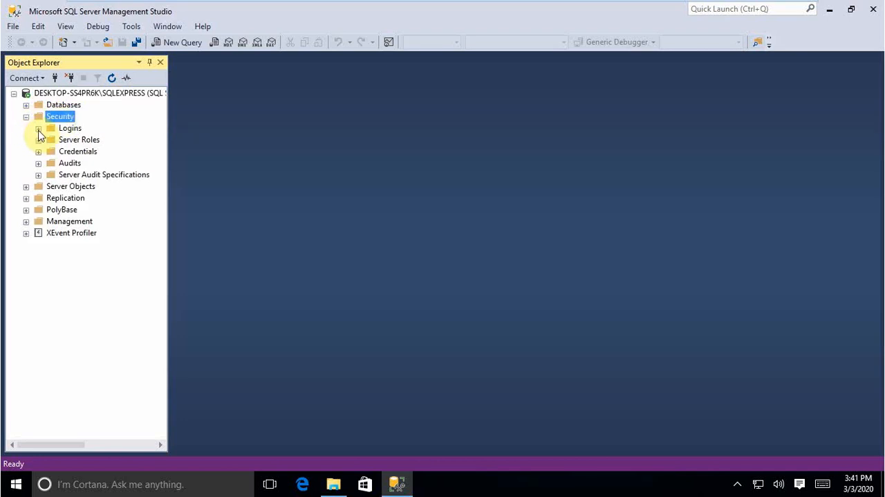
left_click(39, 128)
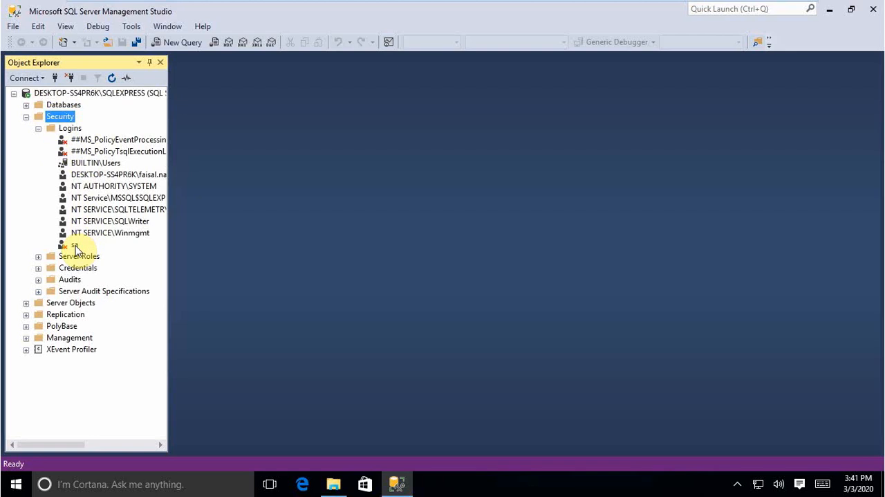
right_click(75, 245)
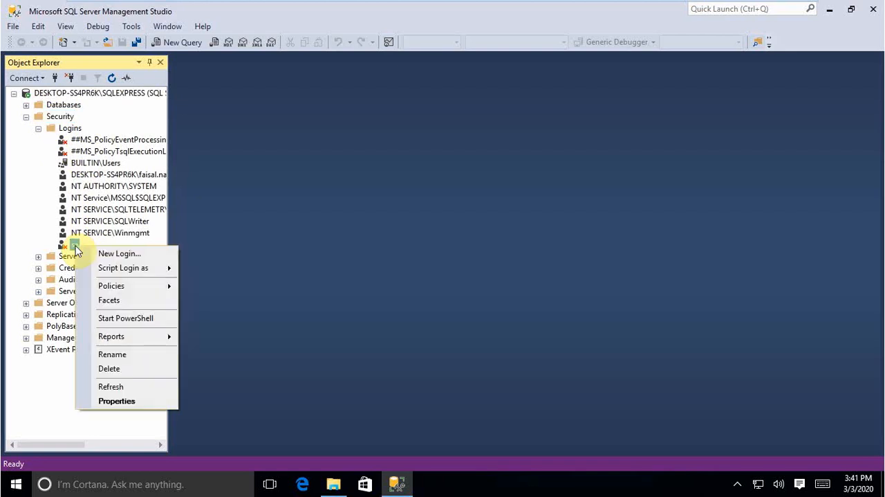
left_click(75, 246)
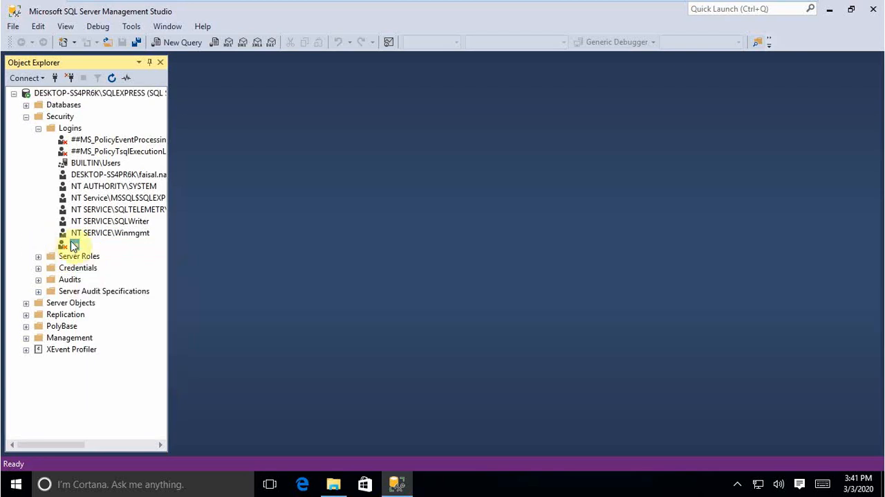
right_click(74, 245)
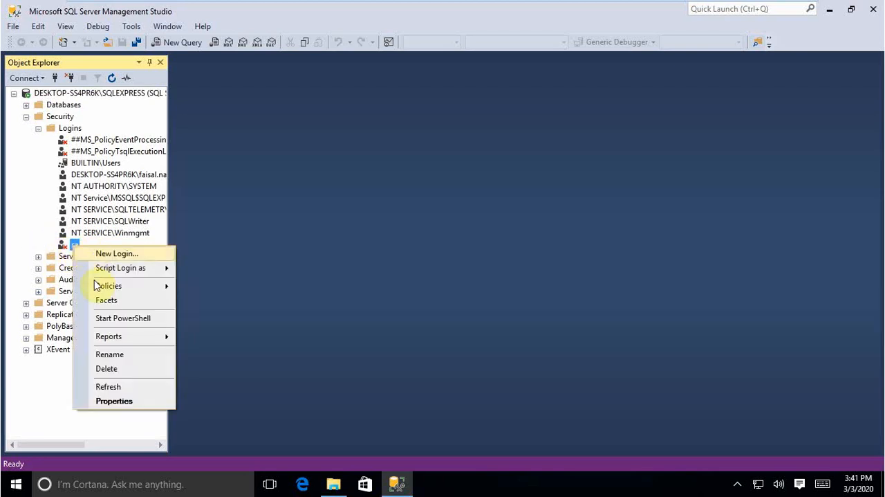
left_click(17, 231)
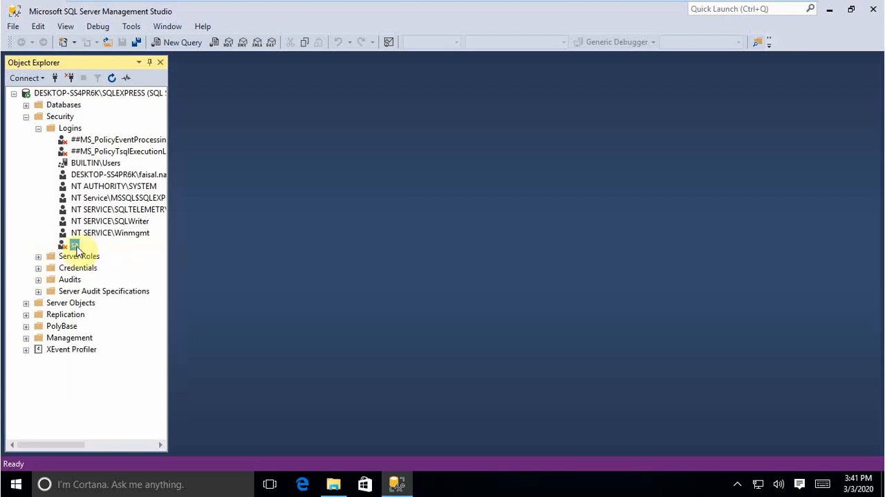
right_click(76, 246)
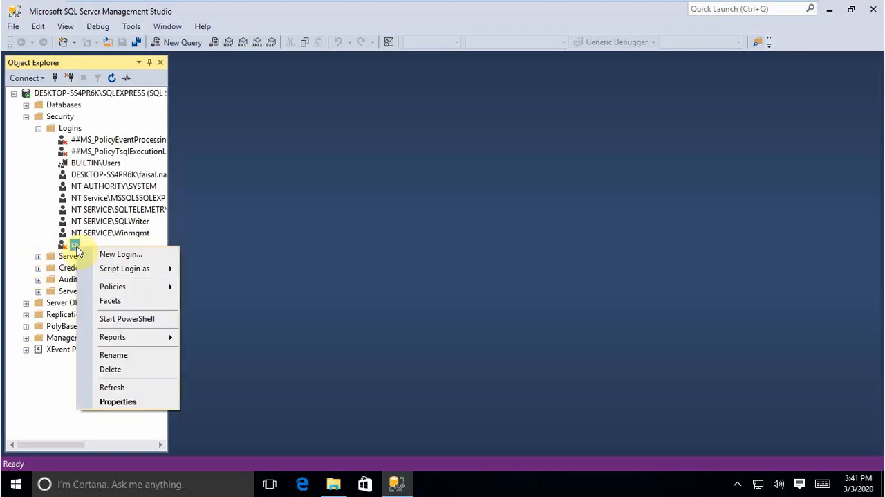
left_click(108, 404)
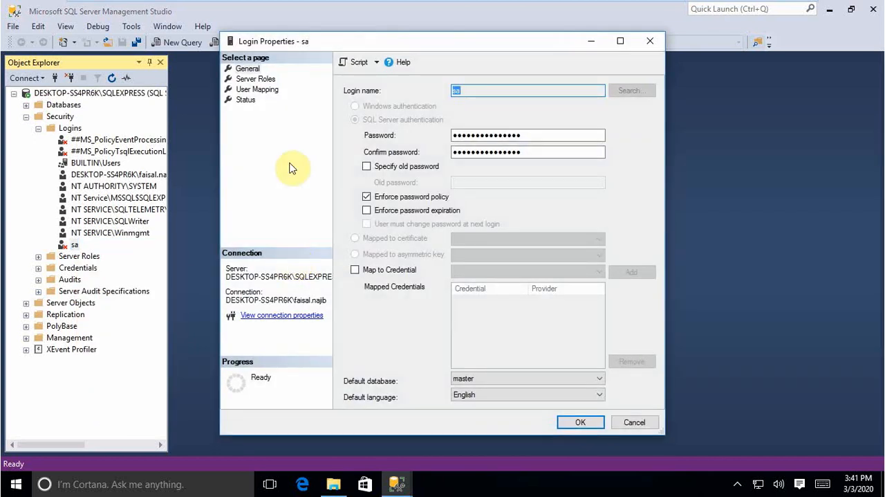
Step: Enter and confirm a new password for the sa login and turn off Enforce password policy
double_click(479, 135)
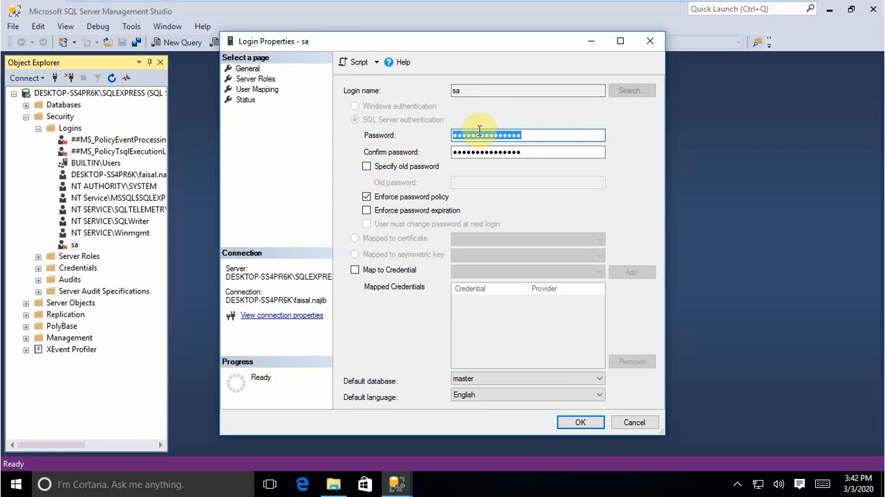
type("●●●●●●●●●")
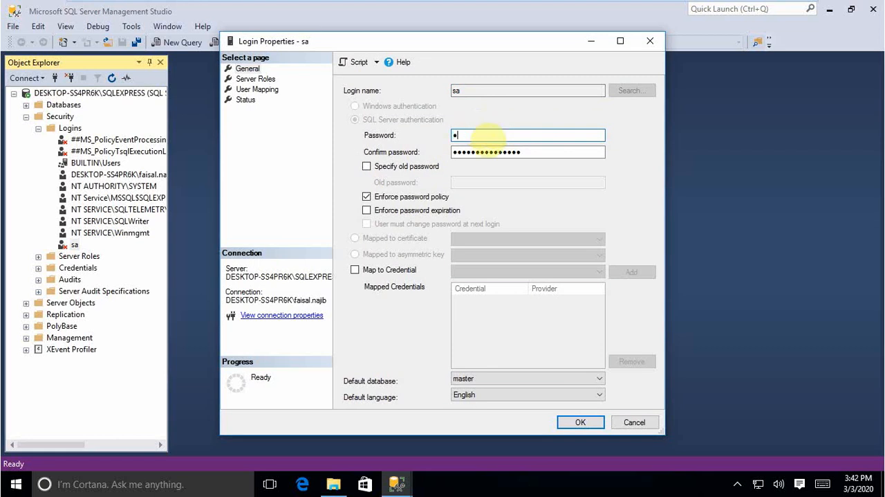
type("●")
key("Tab")
type("●●")
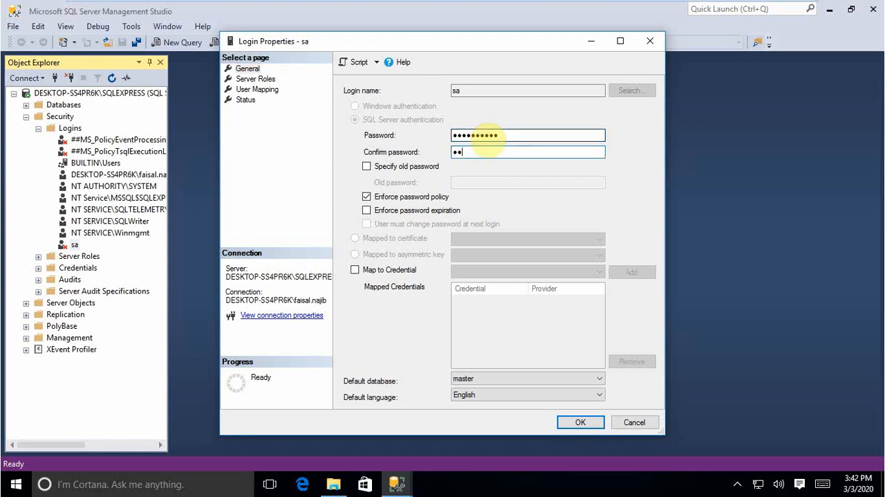
key("BackSpace")
key("BackSpace")
type("●●●●●●●●●●")
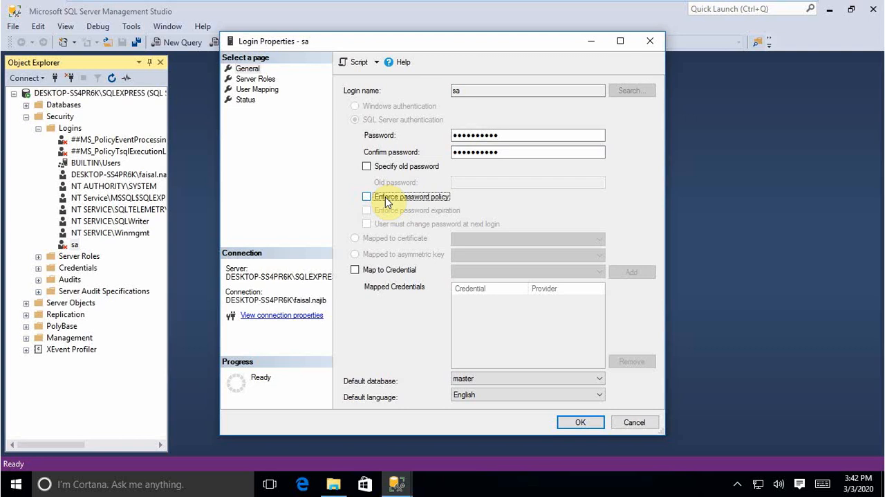
Step: Set the sa login's status to Enabled and save the login properties
left_click(246, 100)
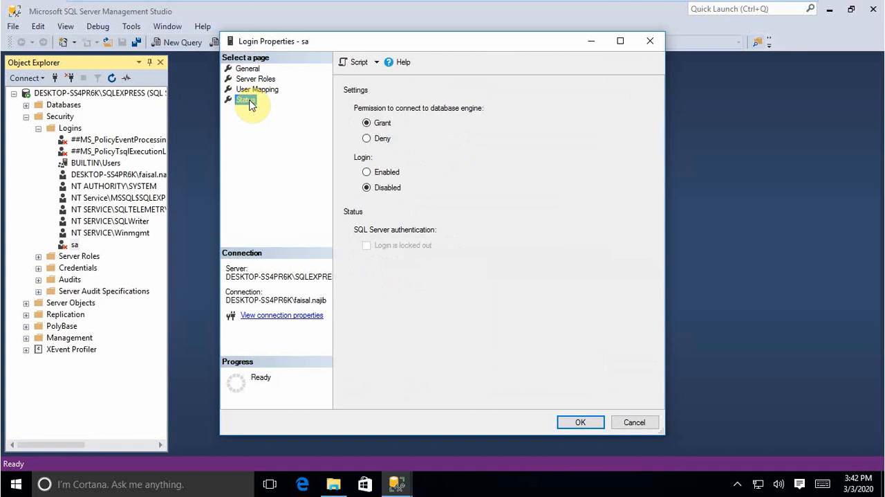
left_click(248, 69)
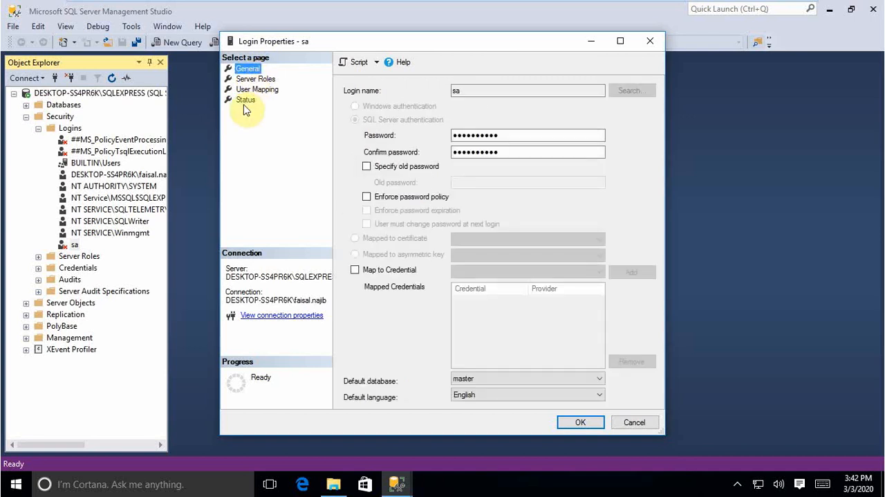
left_click(247, 101)
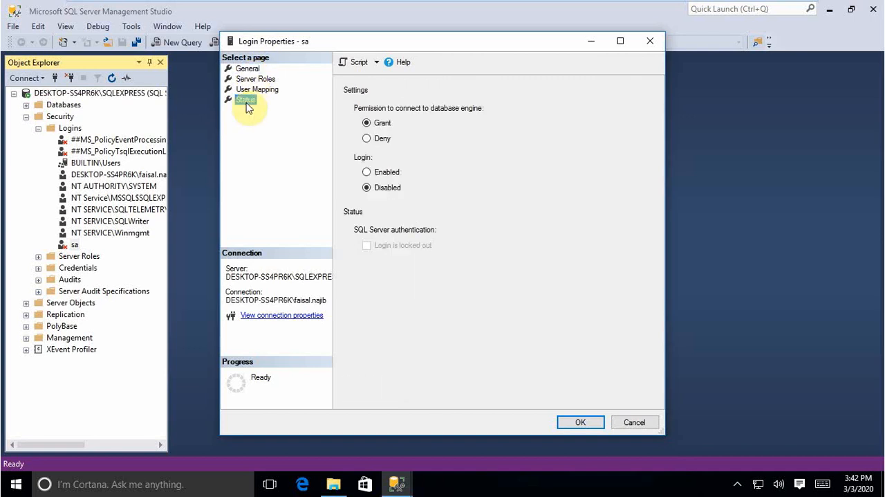
left_click_drag(316, 44, 322, 78)
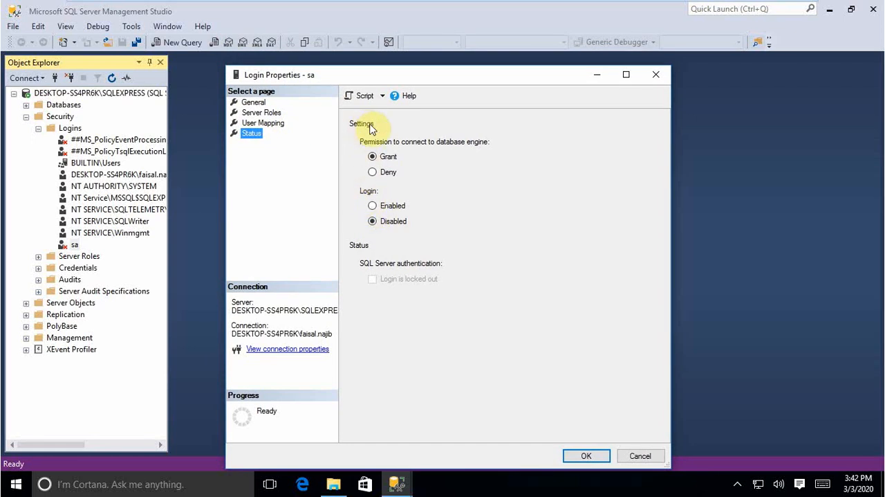
left_click(374, 207)
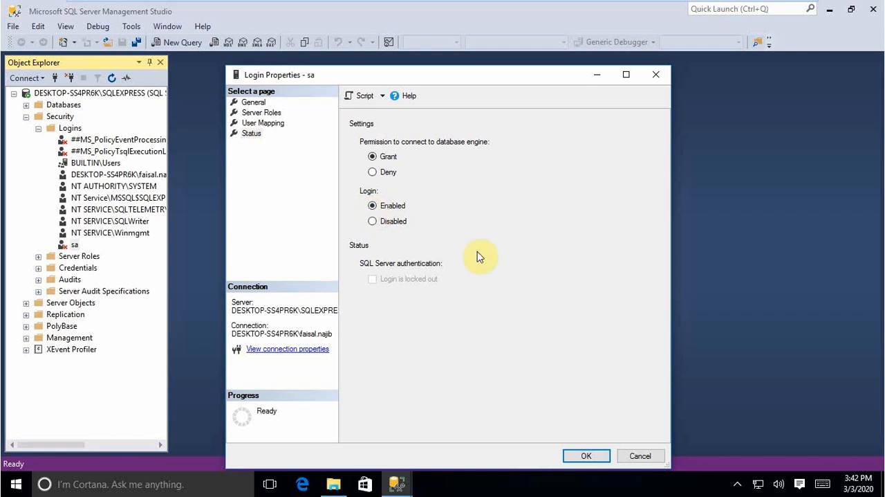
left_click(583, 457)
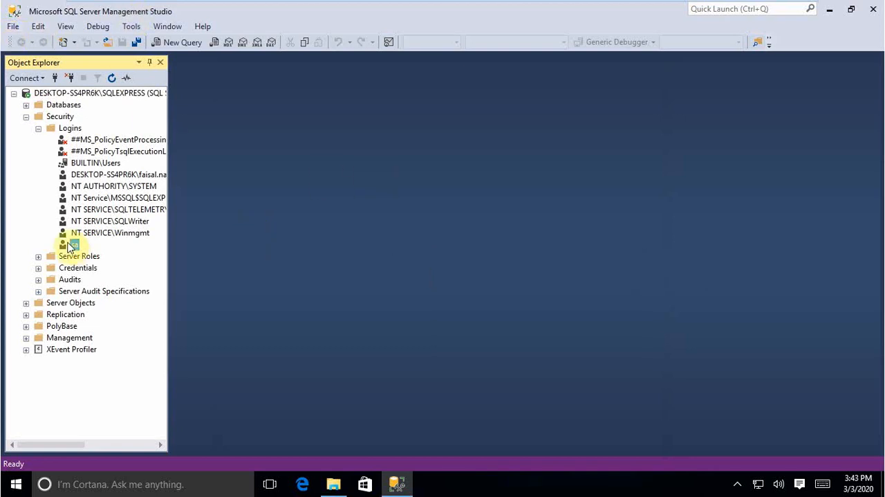
Step: Disconnect the DESKTOP-SS4PR6K\SQLEXPRESS server from Object Explorer
right_click(73, 244)
left_click(249, 239)
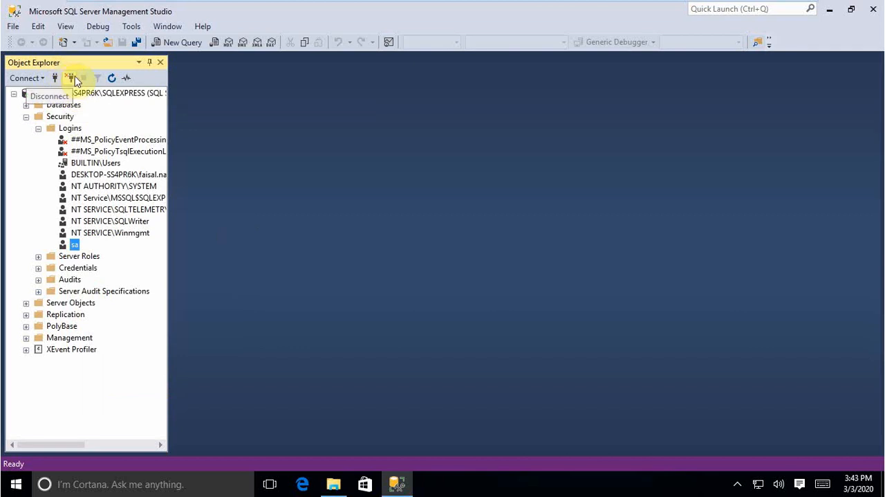
left_click(83, 94)
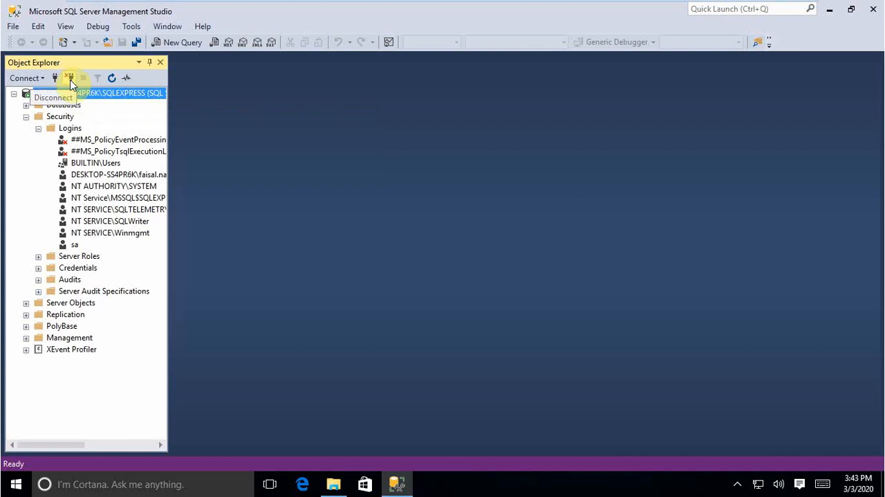
left_click(71, 78)
left_click(69, 79)
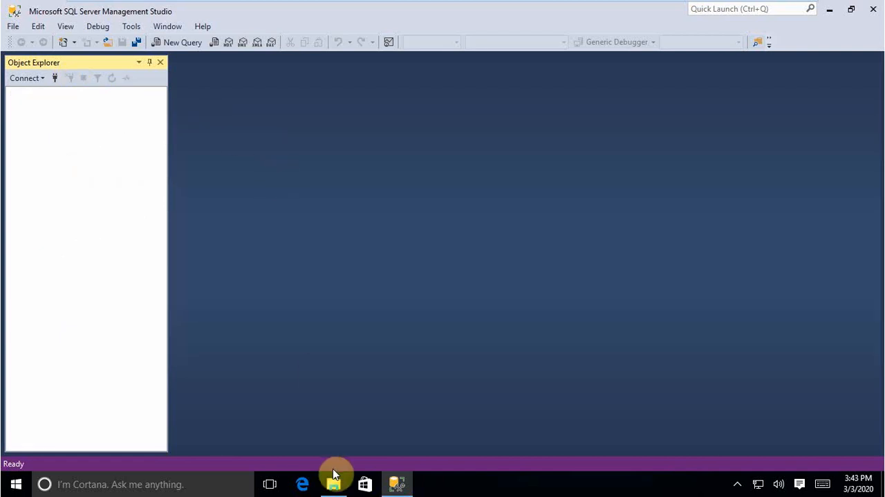
Step: Find and open SQL Server 2016 Configuration Manager, allow it to make changes, and shrink and reposition its window
left_click(14, 485)
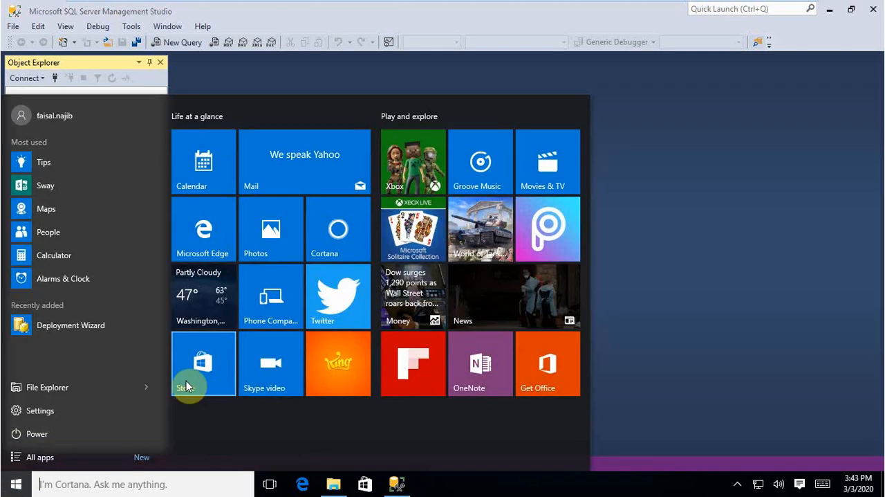
type("sql")
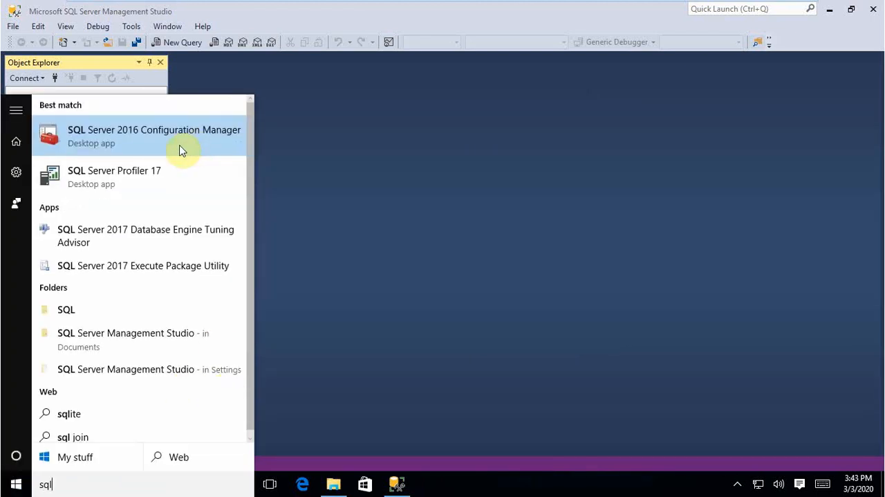
left_click(133, 137)
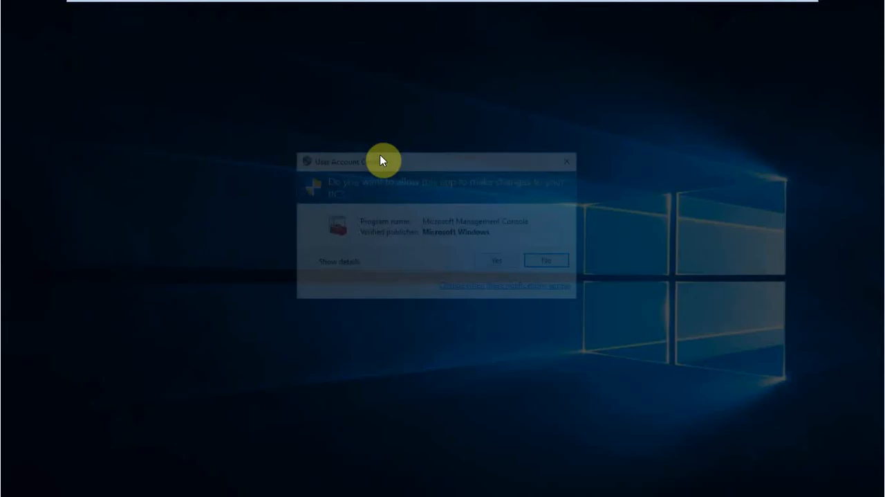
left_click(496, 261)
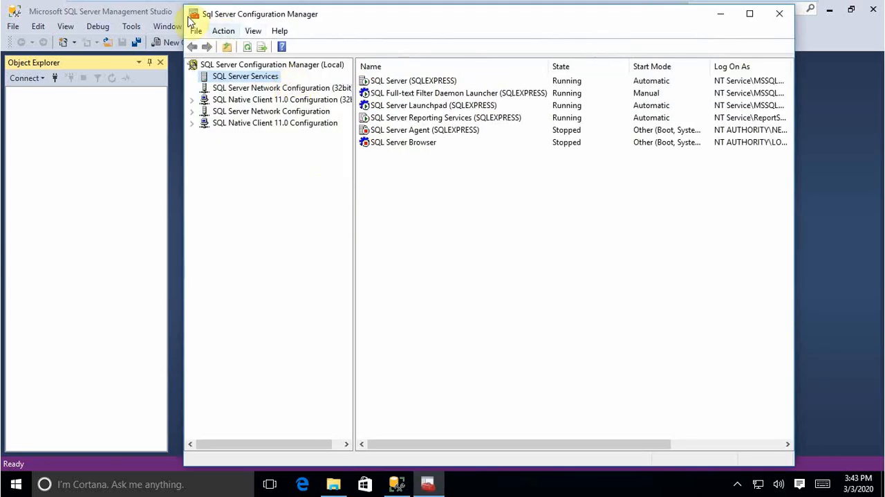
left_click_drag(184, 6, 296, 152)
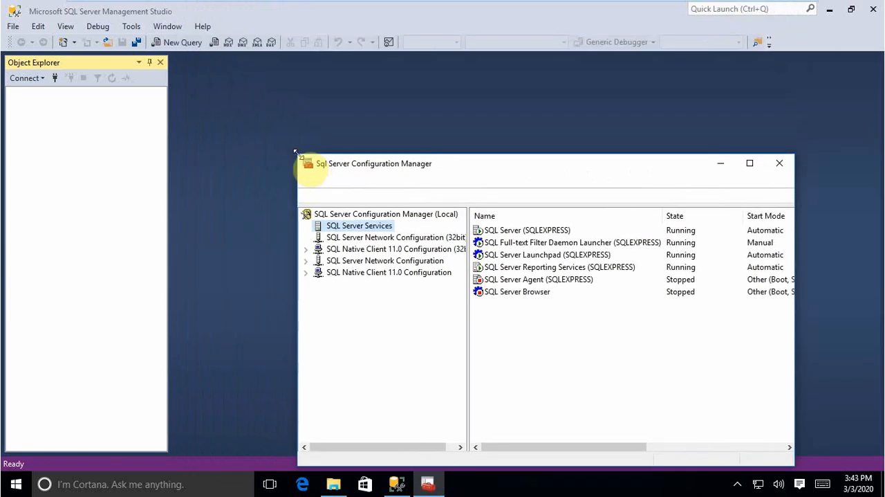
left_click_drag(355, 173, 306, 108)
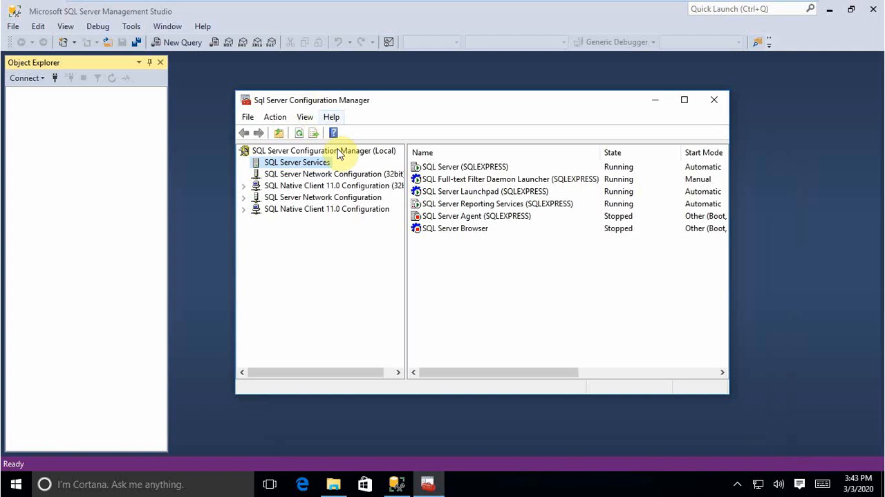
Step: Restart the SQL Server (SQLEXPRESS) service from SQL Server Services
left_click(287, 151)
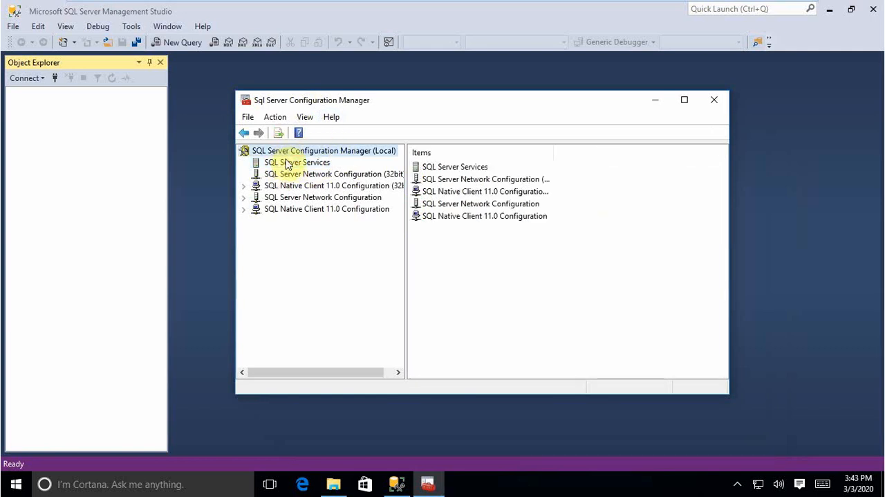
left_click(286, 162)
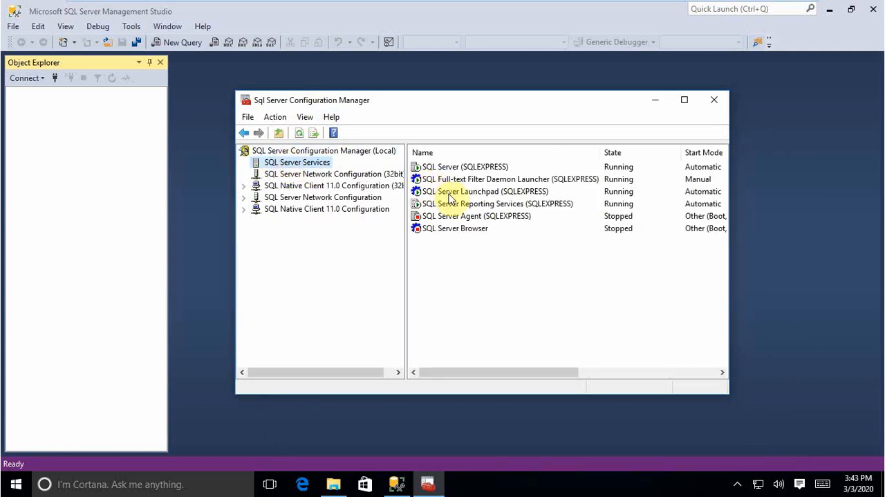
left_click(440, 168)
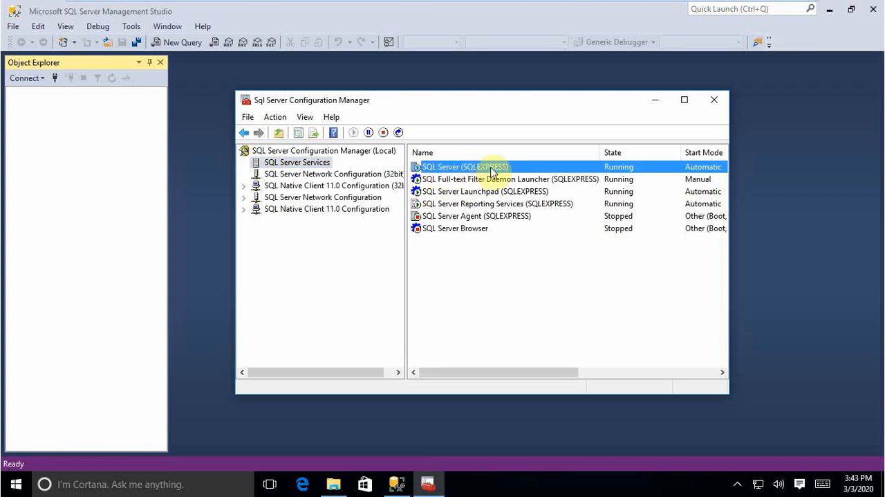
right_click(458, 169)
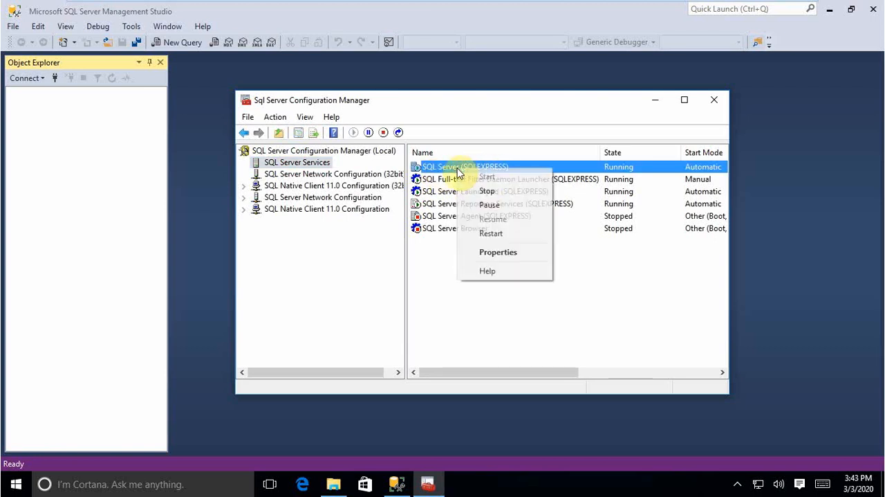
left_click(490, 233)
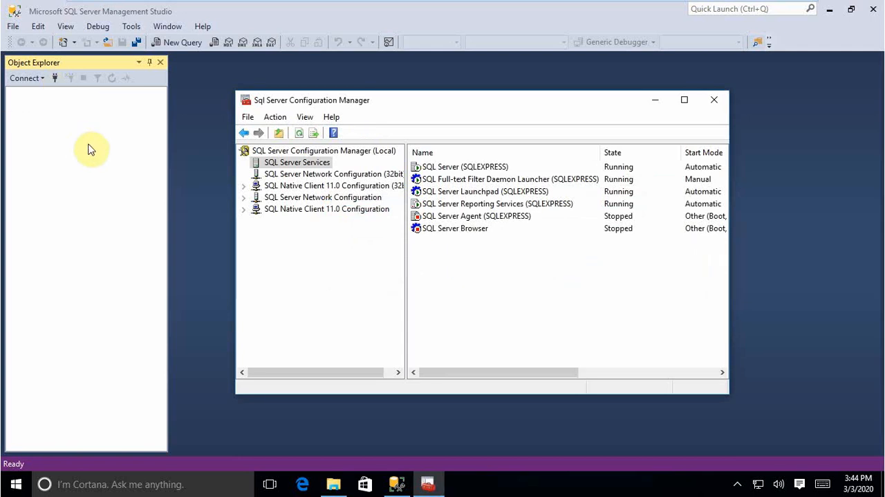
Step: Switch to SQL Server Management Studio and connect to DESKTOP-SS4PR6K\SQLEXPRESS using SQL Server Authentication, login sa and the login's password
left_click(223, 12)
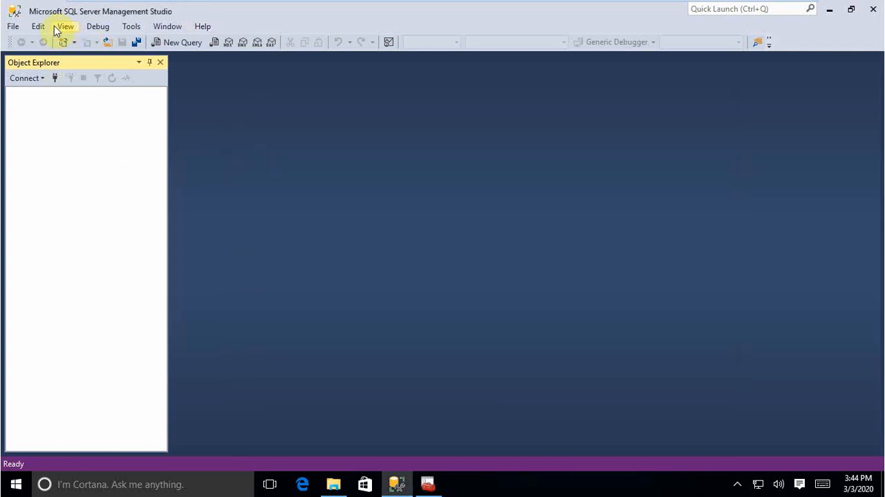
left_click(51, 80)
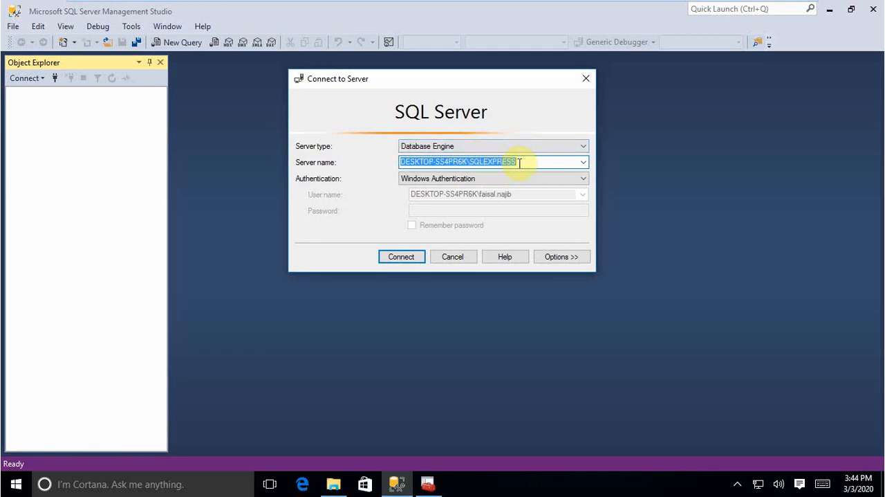
left_click(483, 181)
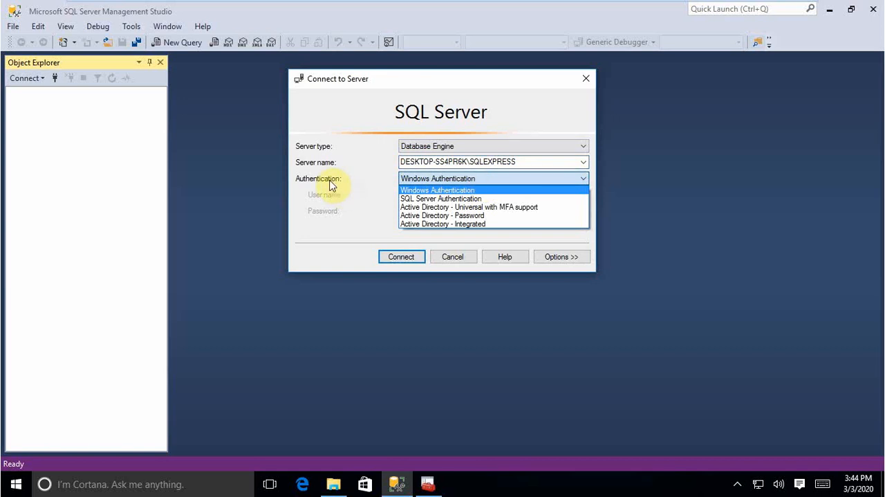
left_click(434, 200)
left_click(425, 195)
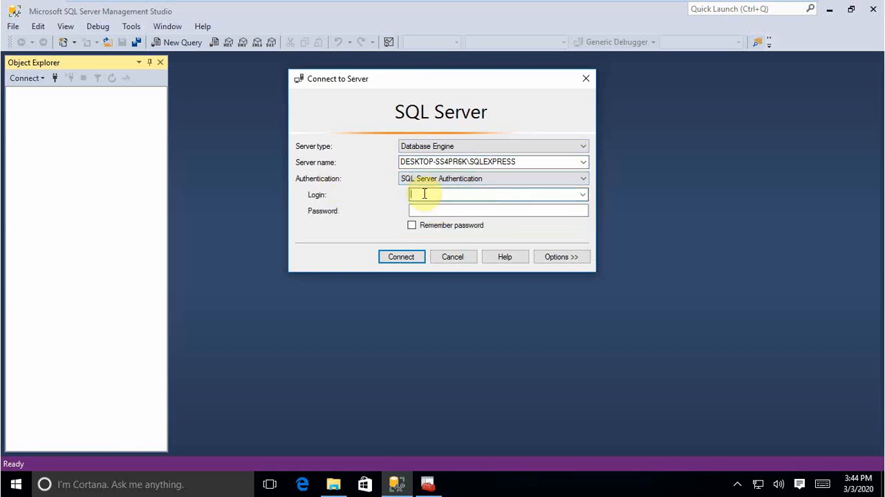
type("sa")
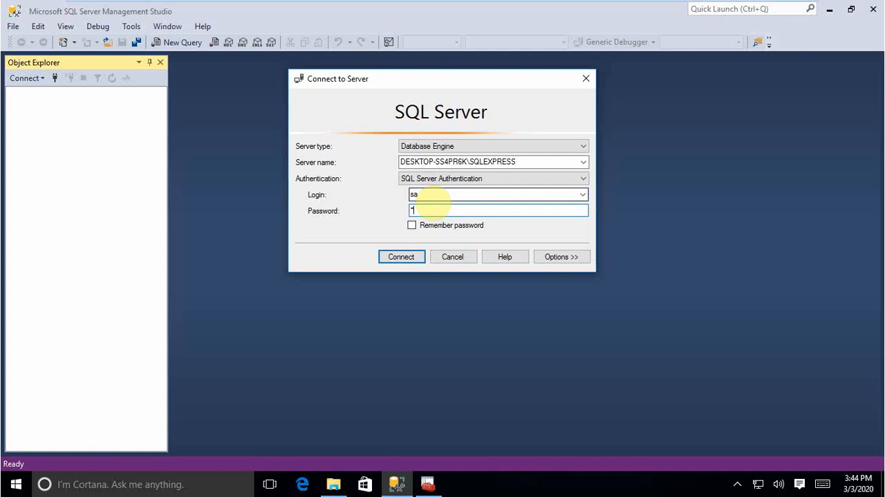
type("**********")
left_click(410, 259)
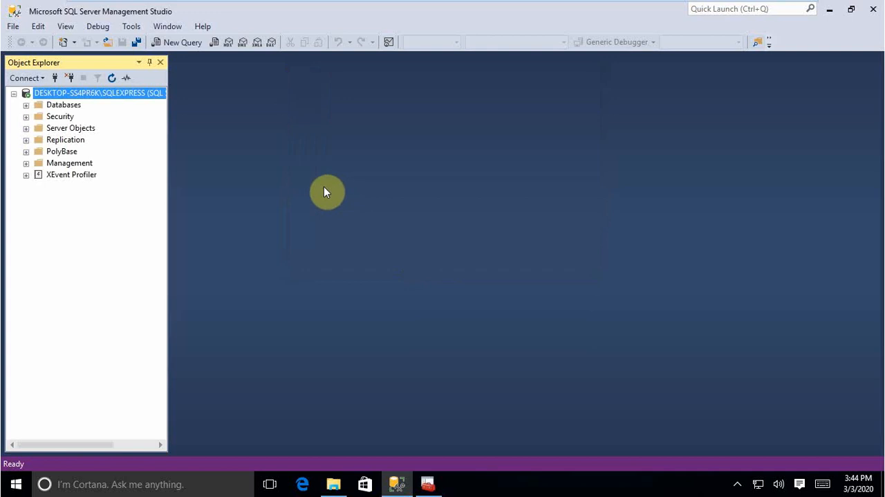
Step: Examine the system databases under the SQLEXPRESS server's Databases folder, then collapse both folders
left_click(26, 105)
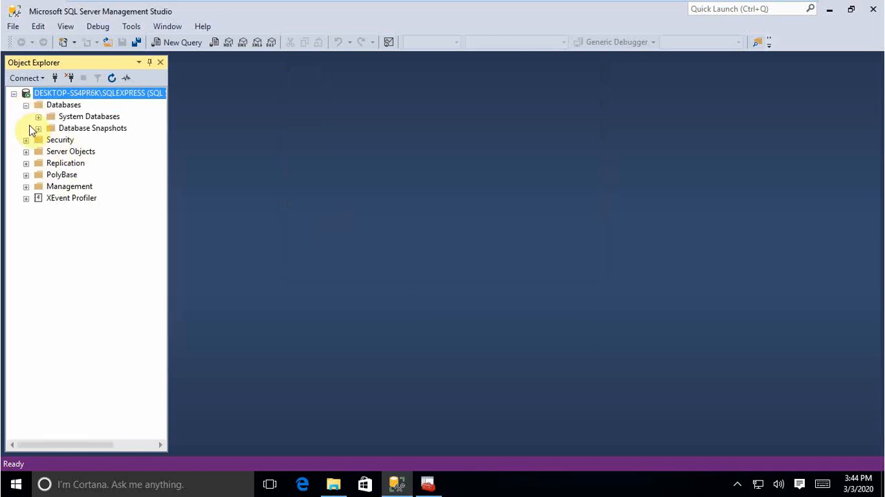
left_click(38, 116)
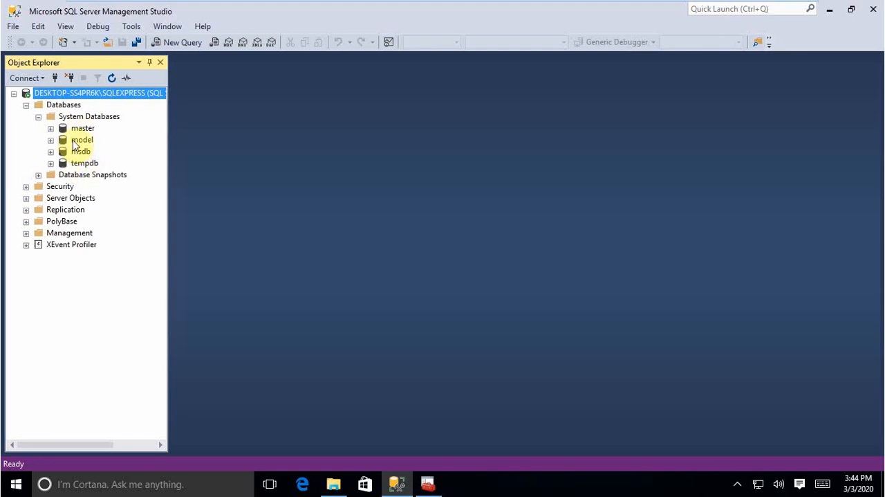
left_click(38, 116)
left_click(25, 104)
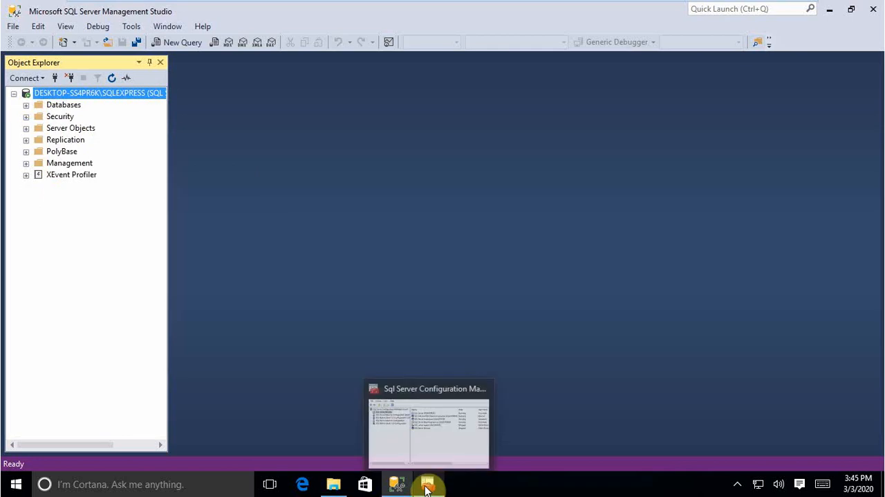
mouse_move(339, 487)
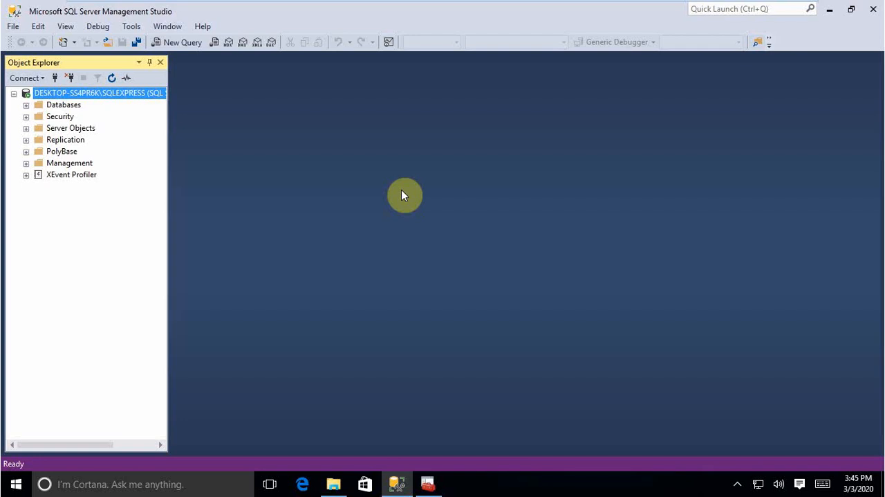
mouse_move(721, 4)
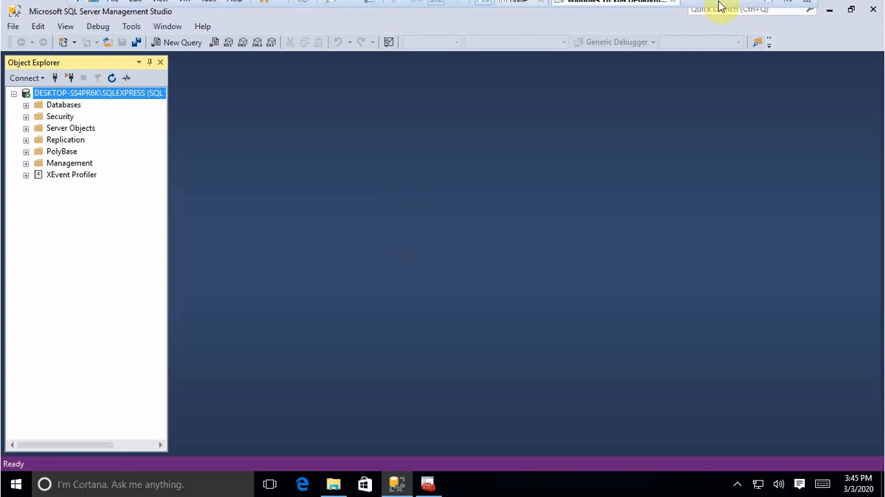